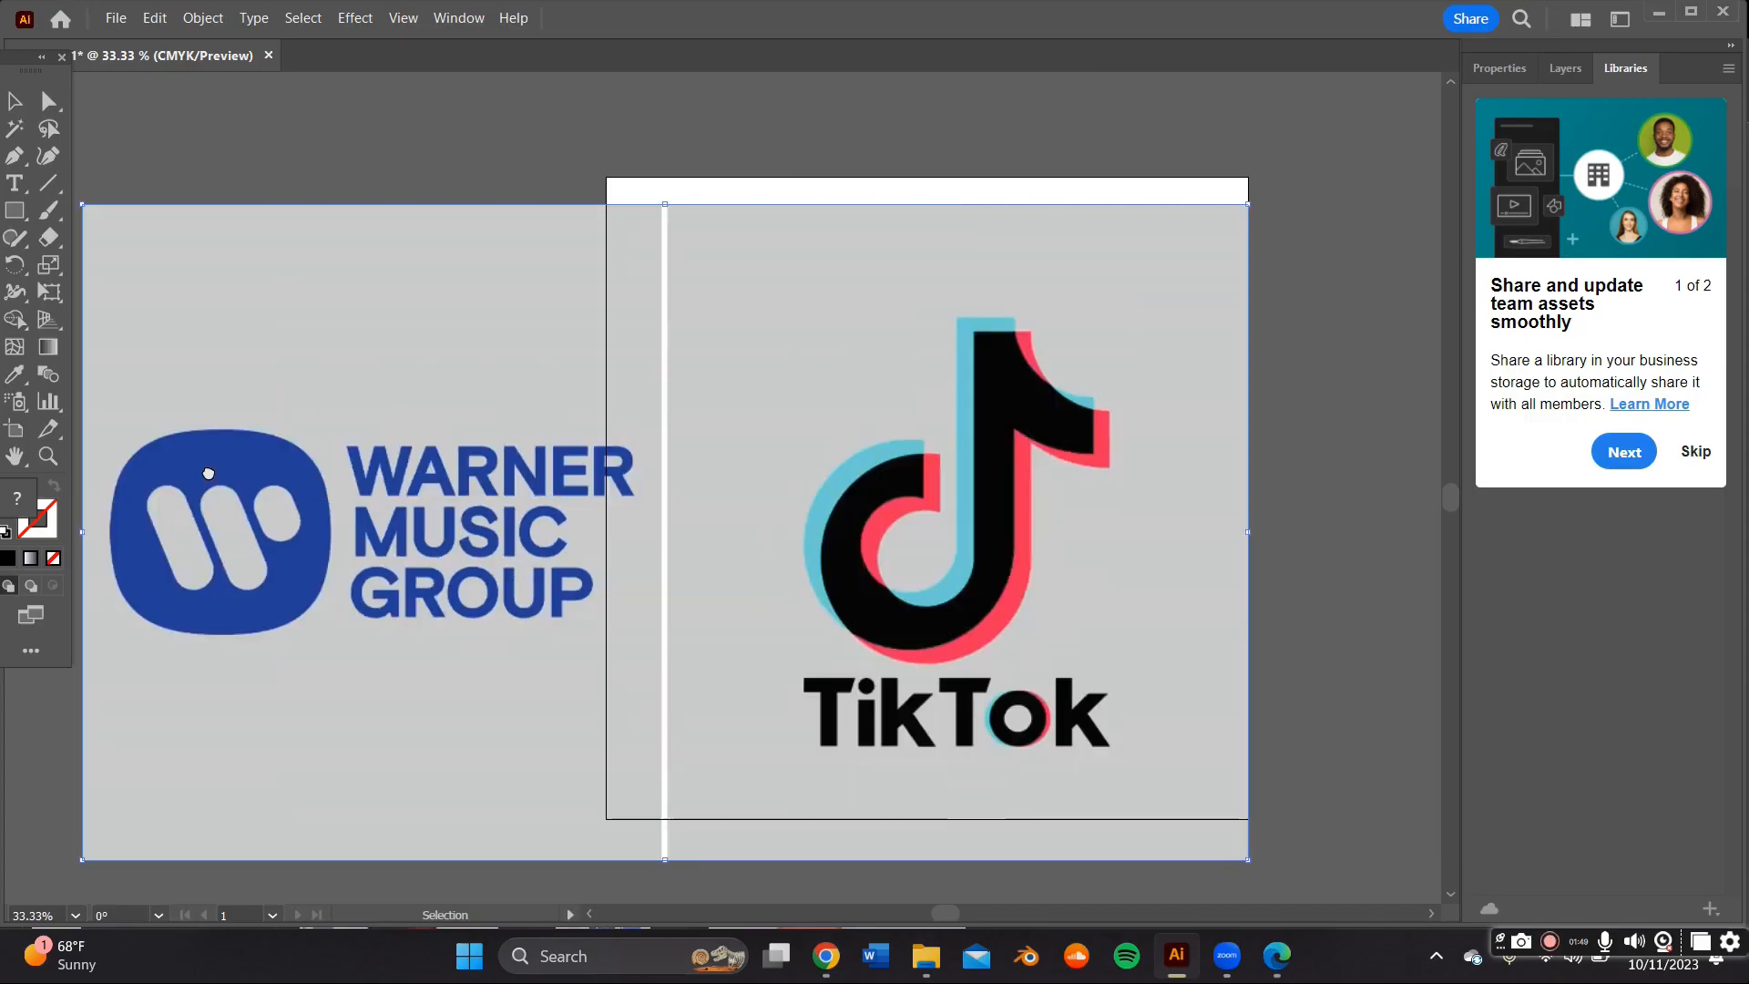
Start tracing the black TikTok note with the Pen tool, along the stem's upper edge and into the flag's inner curve
left_click_drag(208, 473, 36, 485)
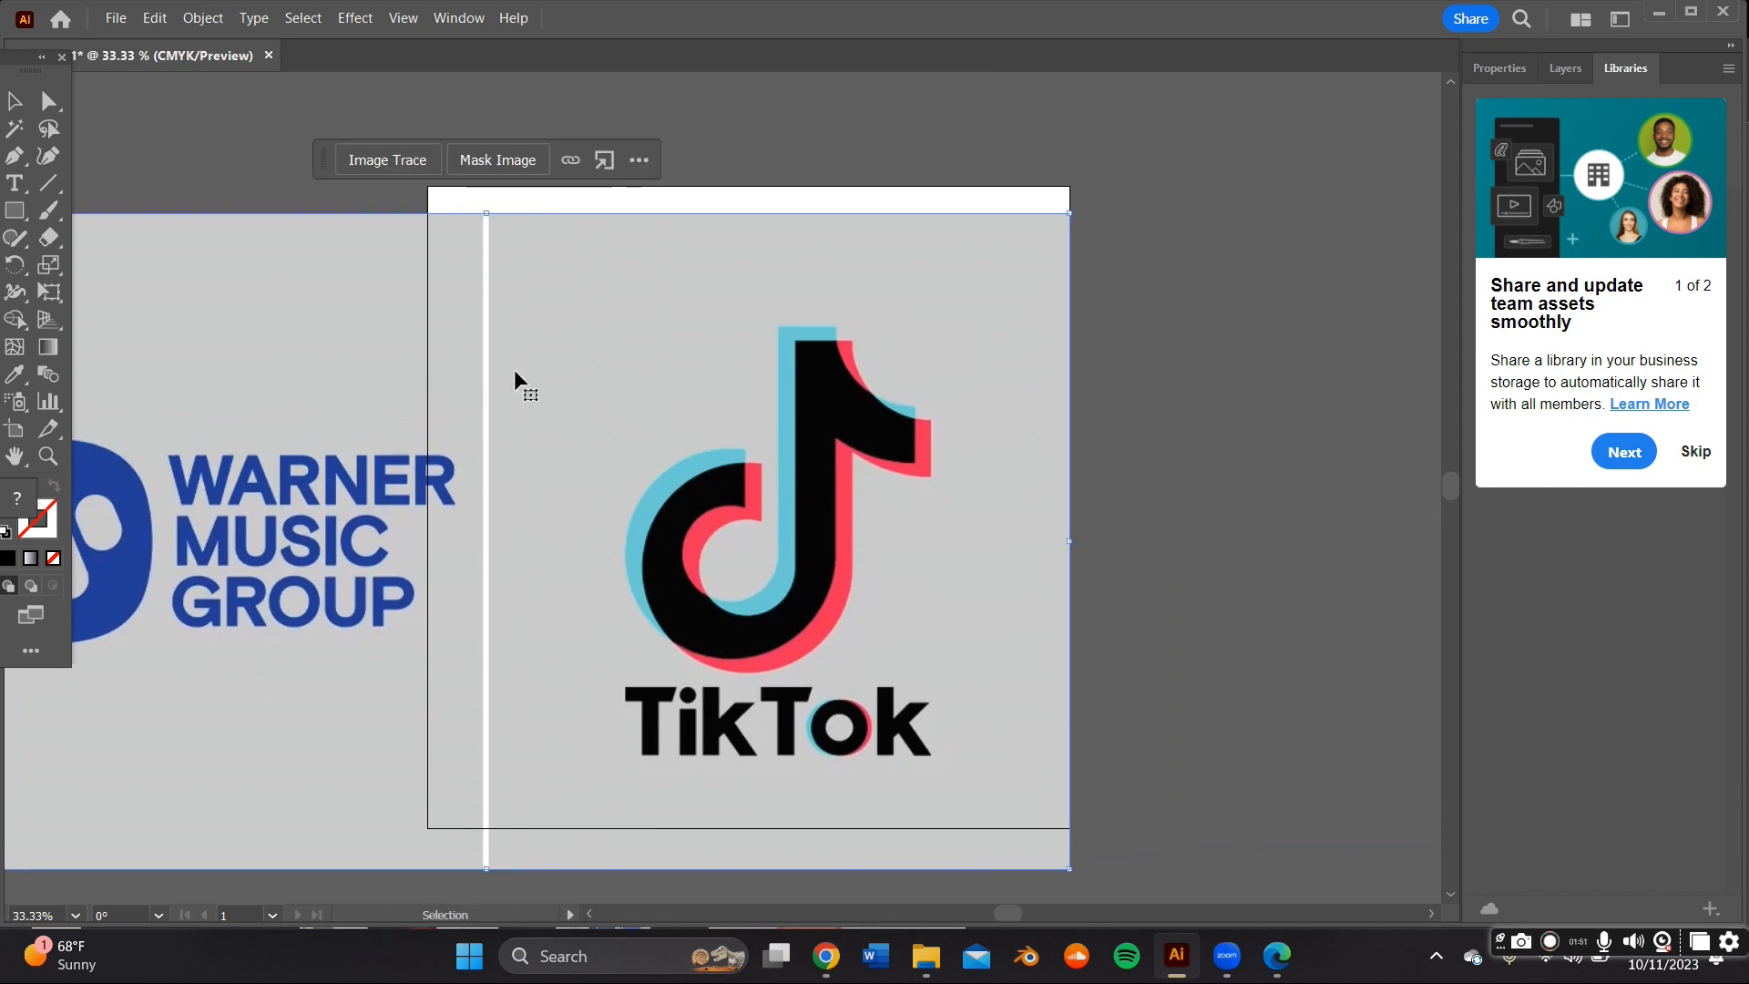
key("ctrl+plus")
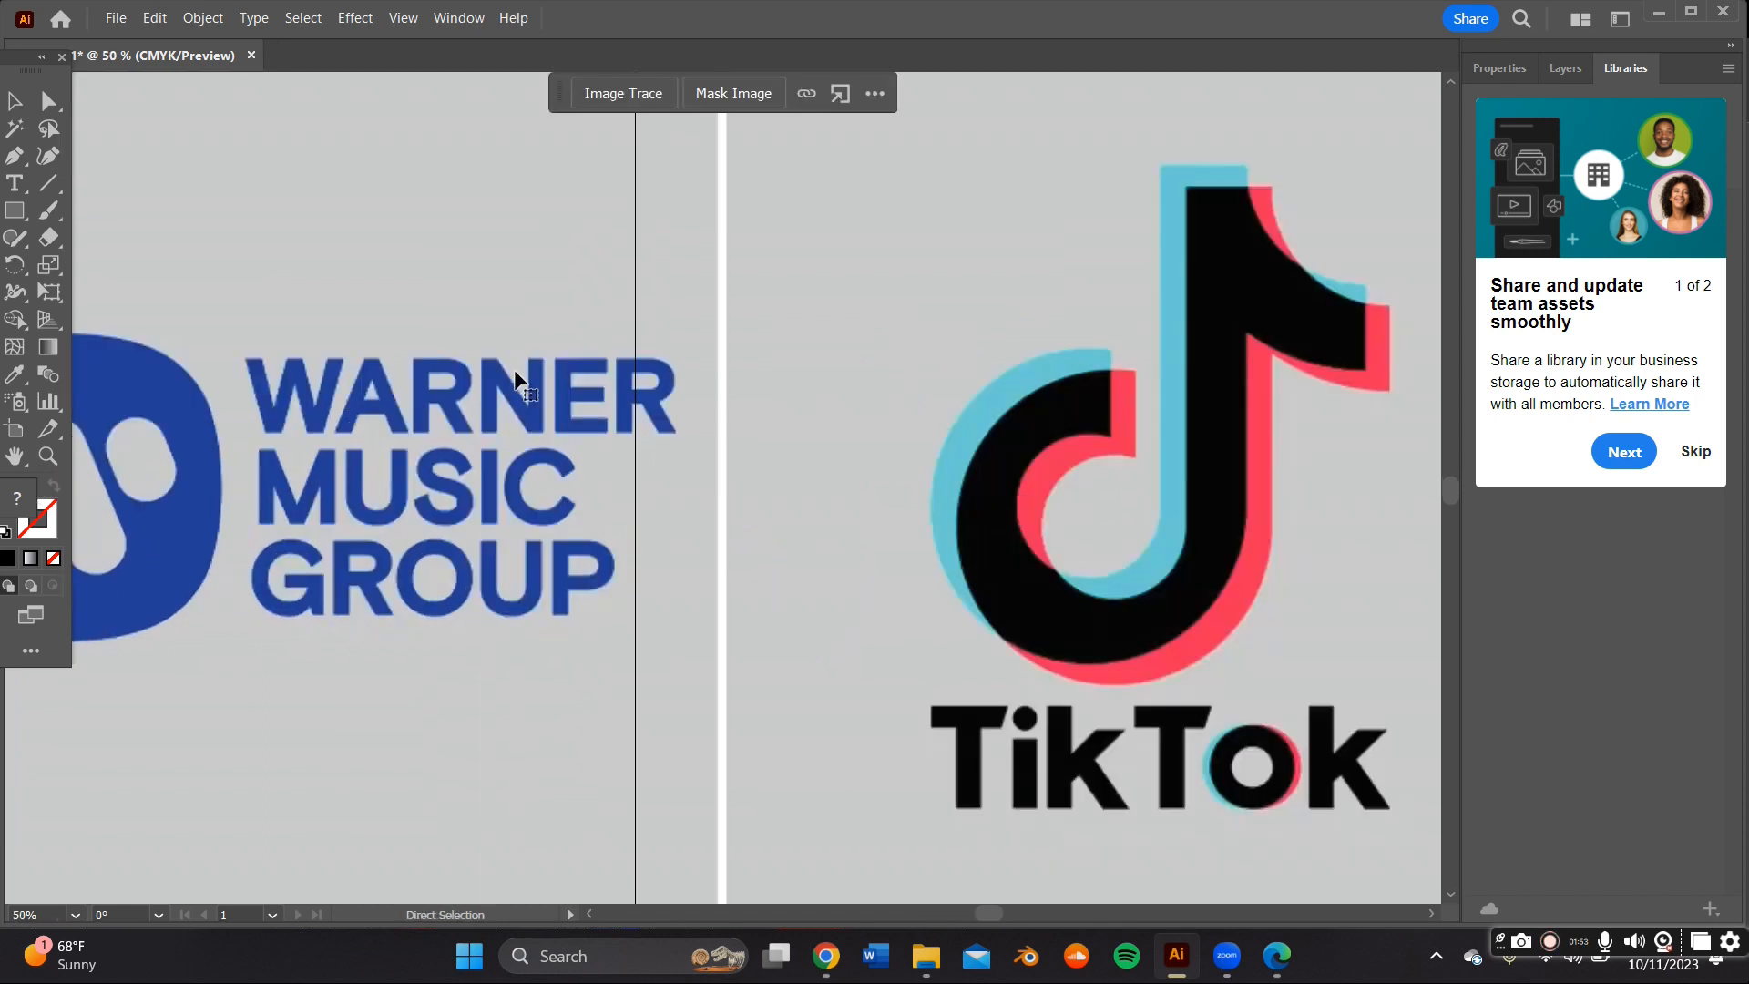
scroll(520, 376, "up", 4)
scroll(699, 503, "right", 5, "shift")
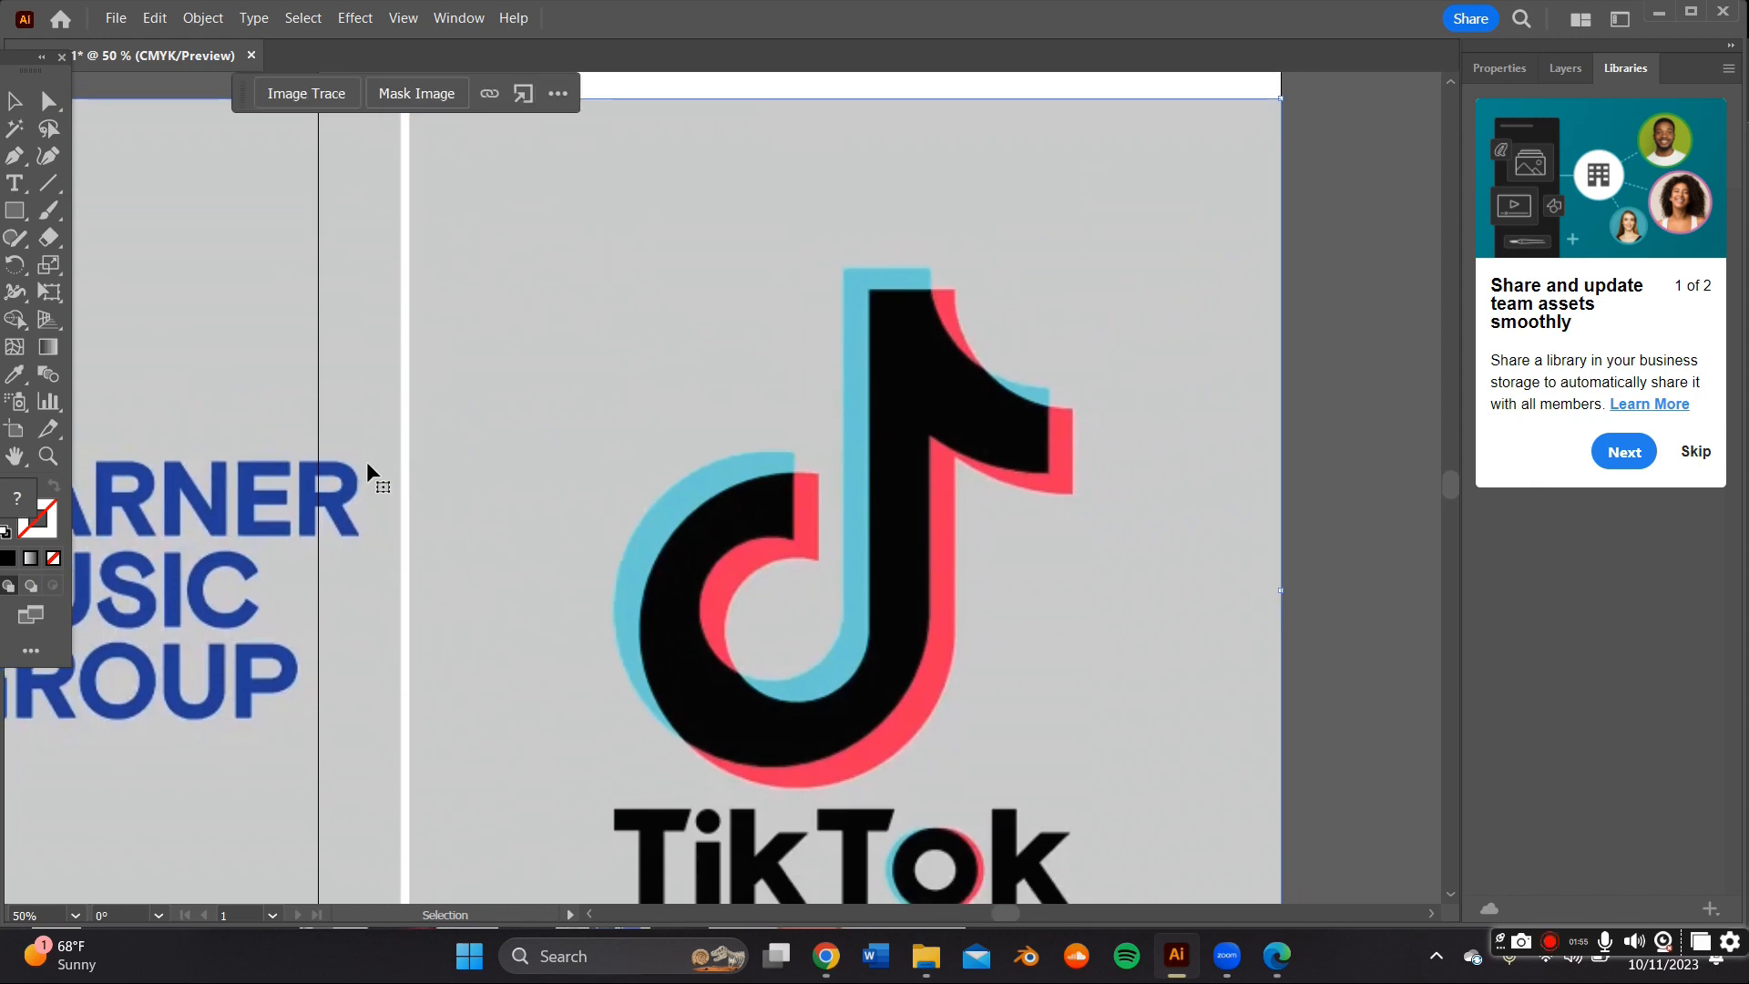
scroll(795, 264, "down", 1)
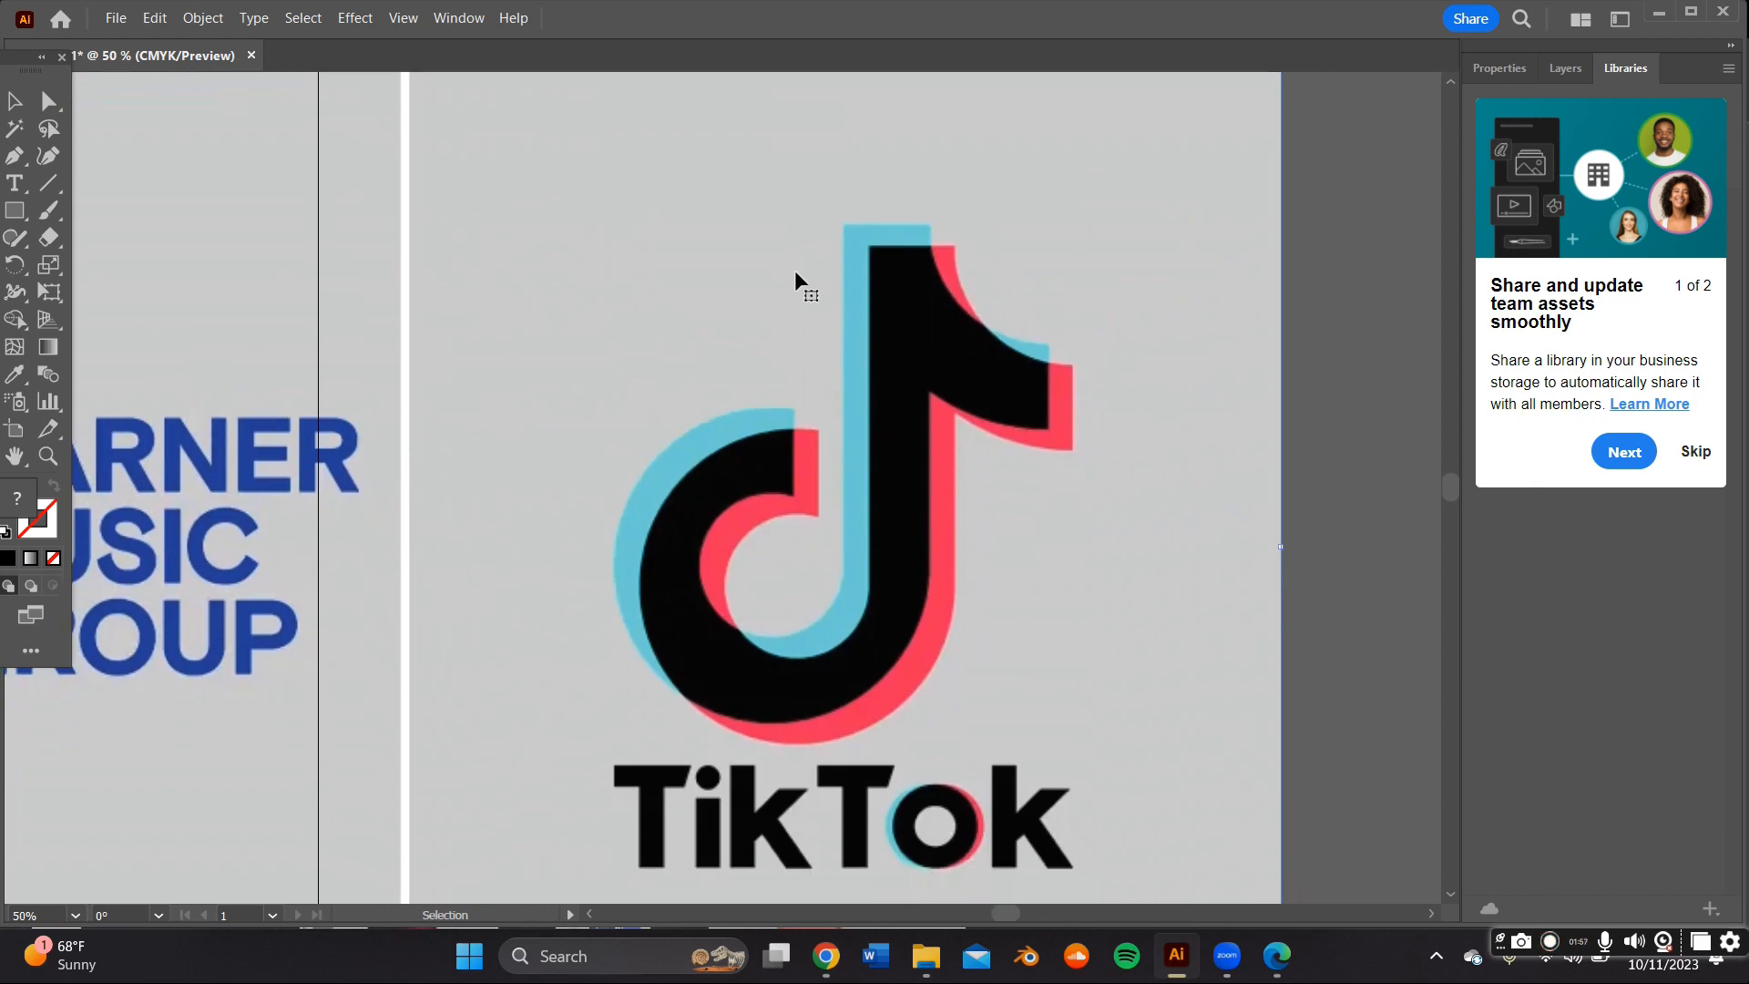
key("ctrl+plus")
left_click_drag(1031, 404, 373, 516)
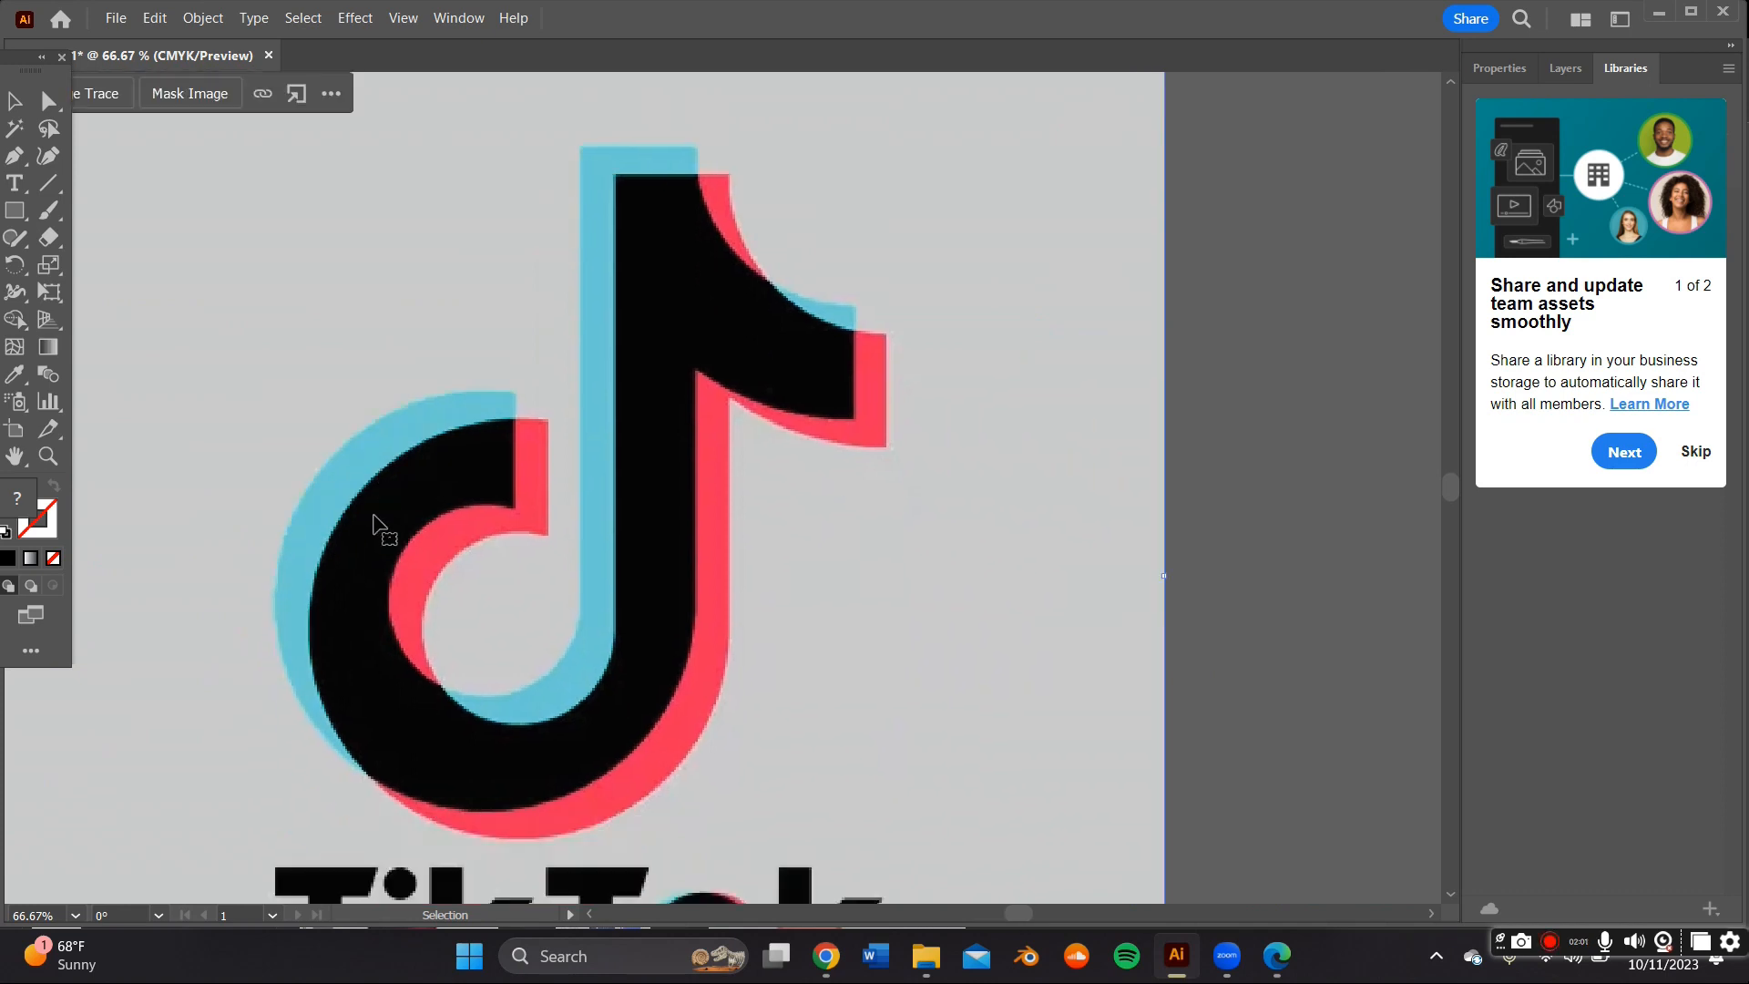
left_click(8, 159)
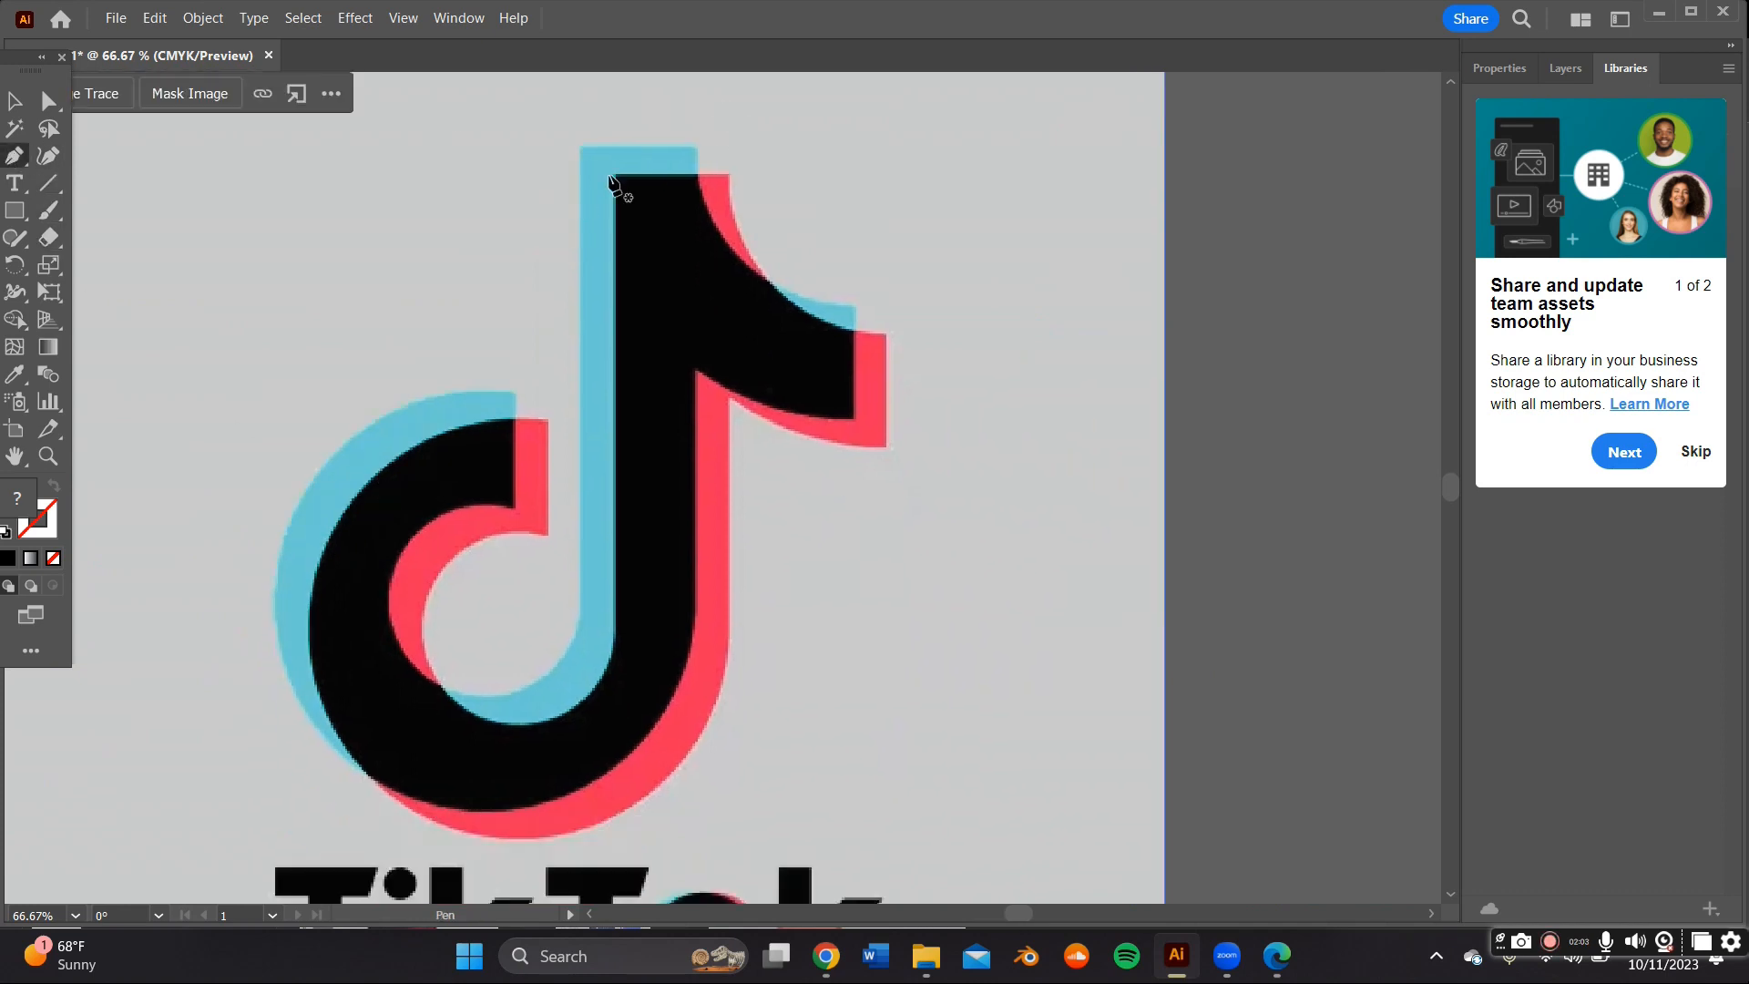
left_click(616, 175)
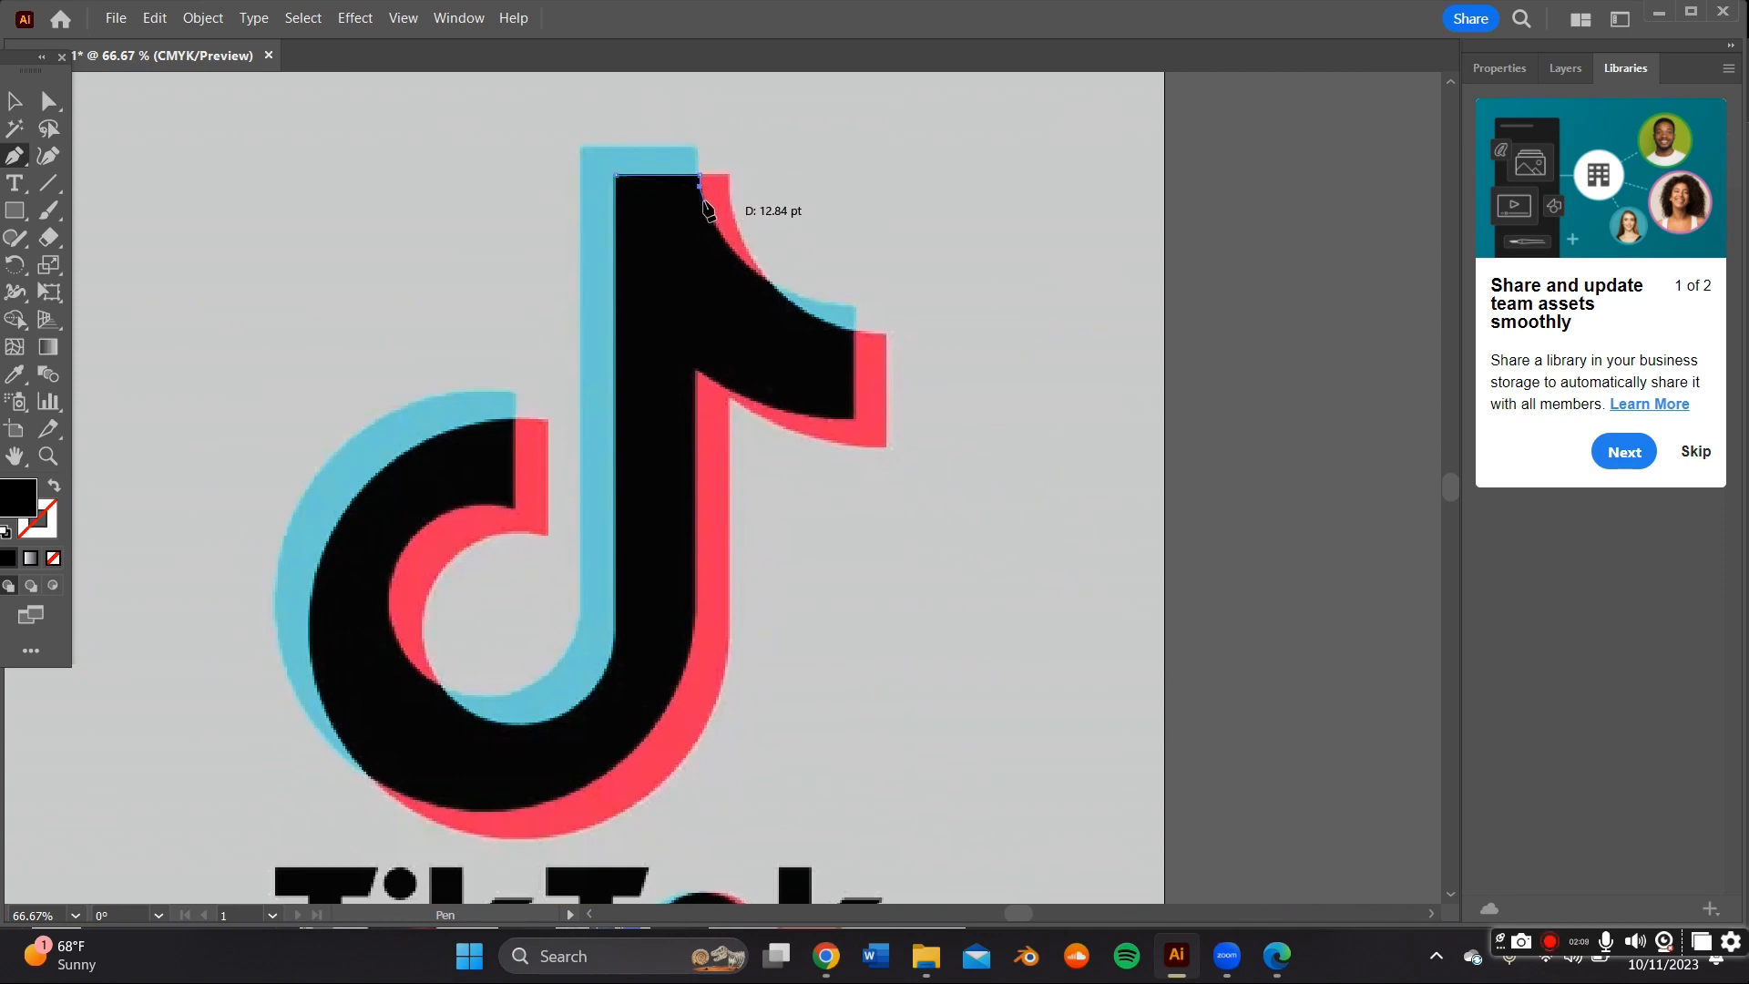
left_click(703, 200)
Continue the path with the Curvature tool along the flag's curved upper edge to the corner of the red shadow
left_click(47, 156)
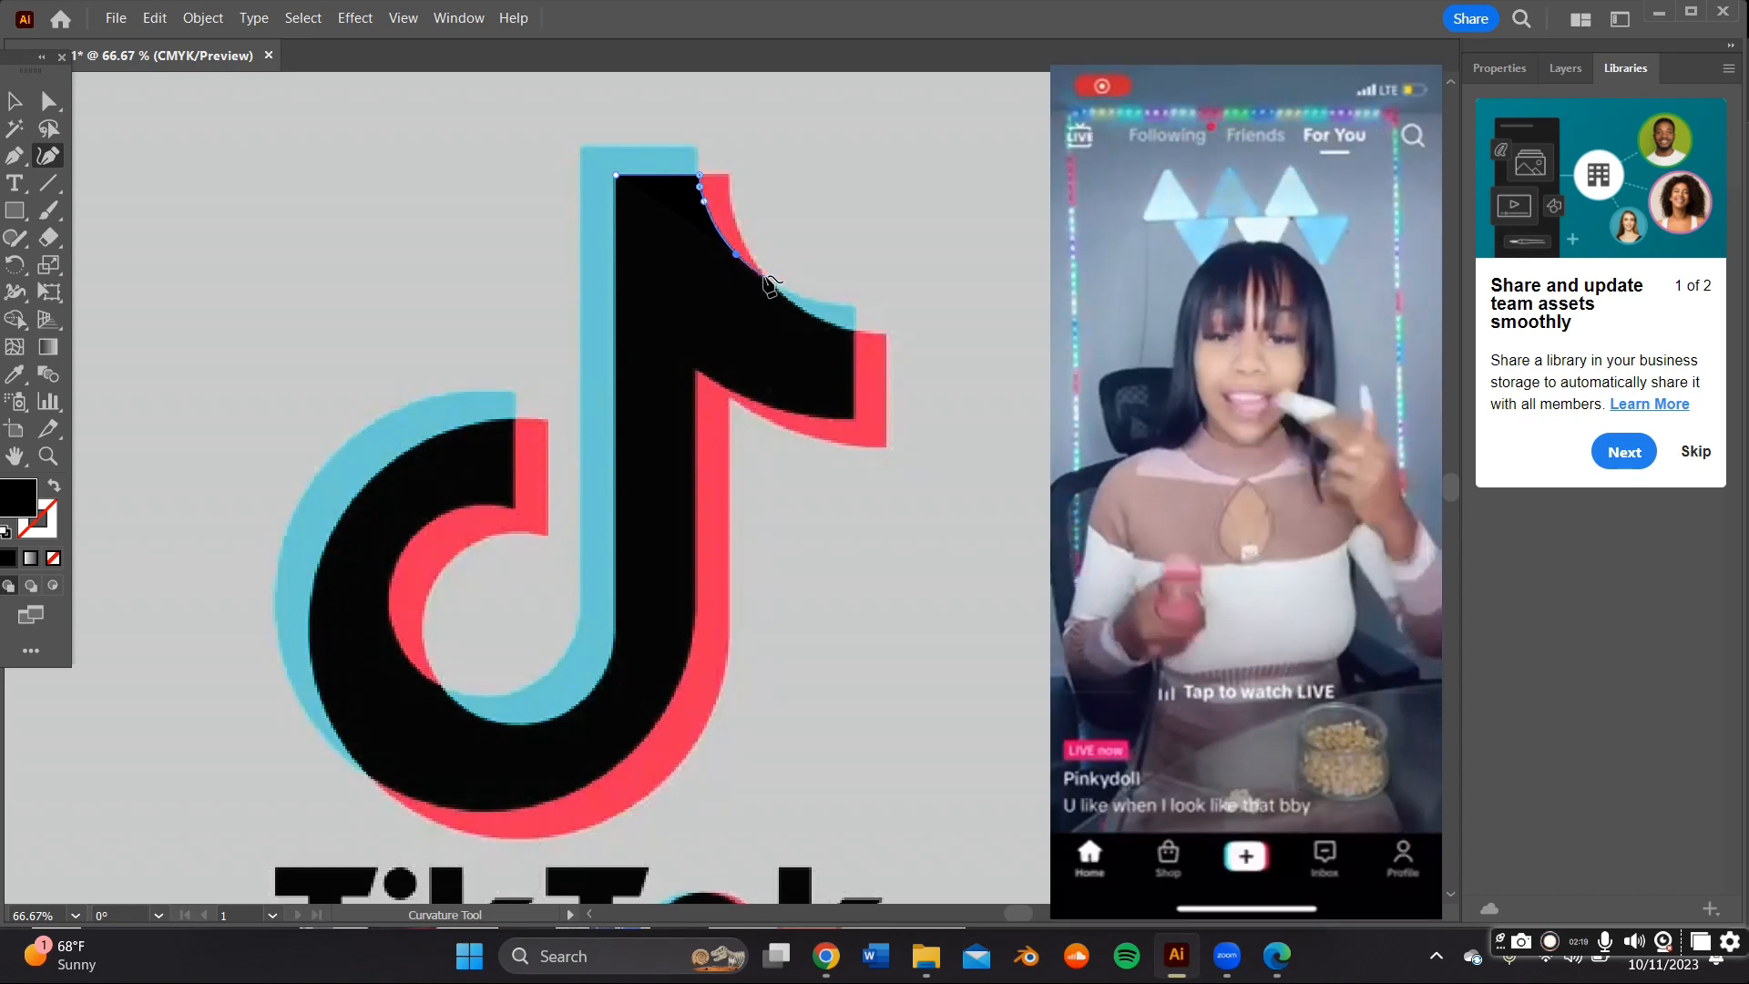
left_click(763, 278)
left_click(788, 297)
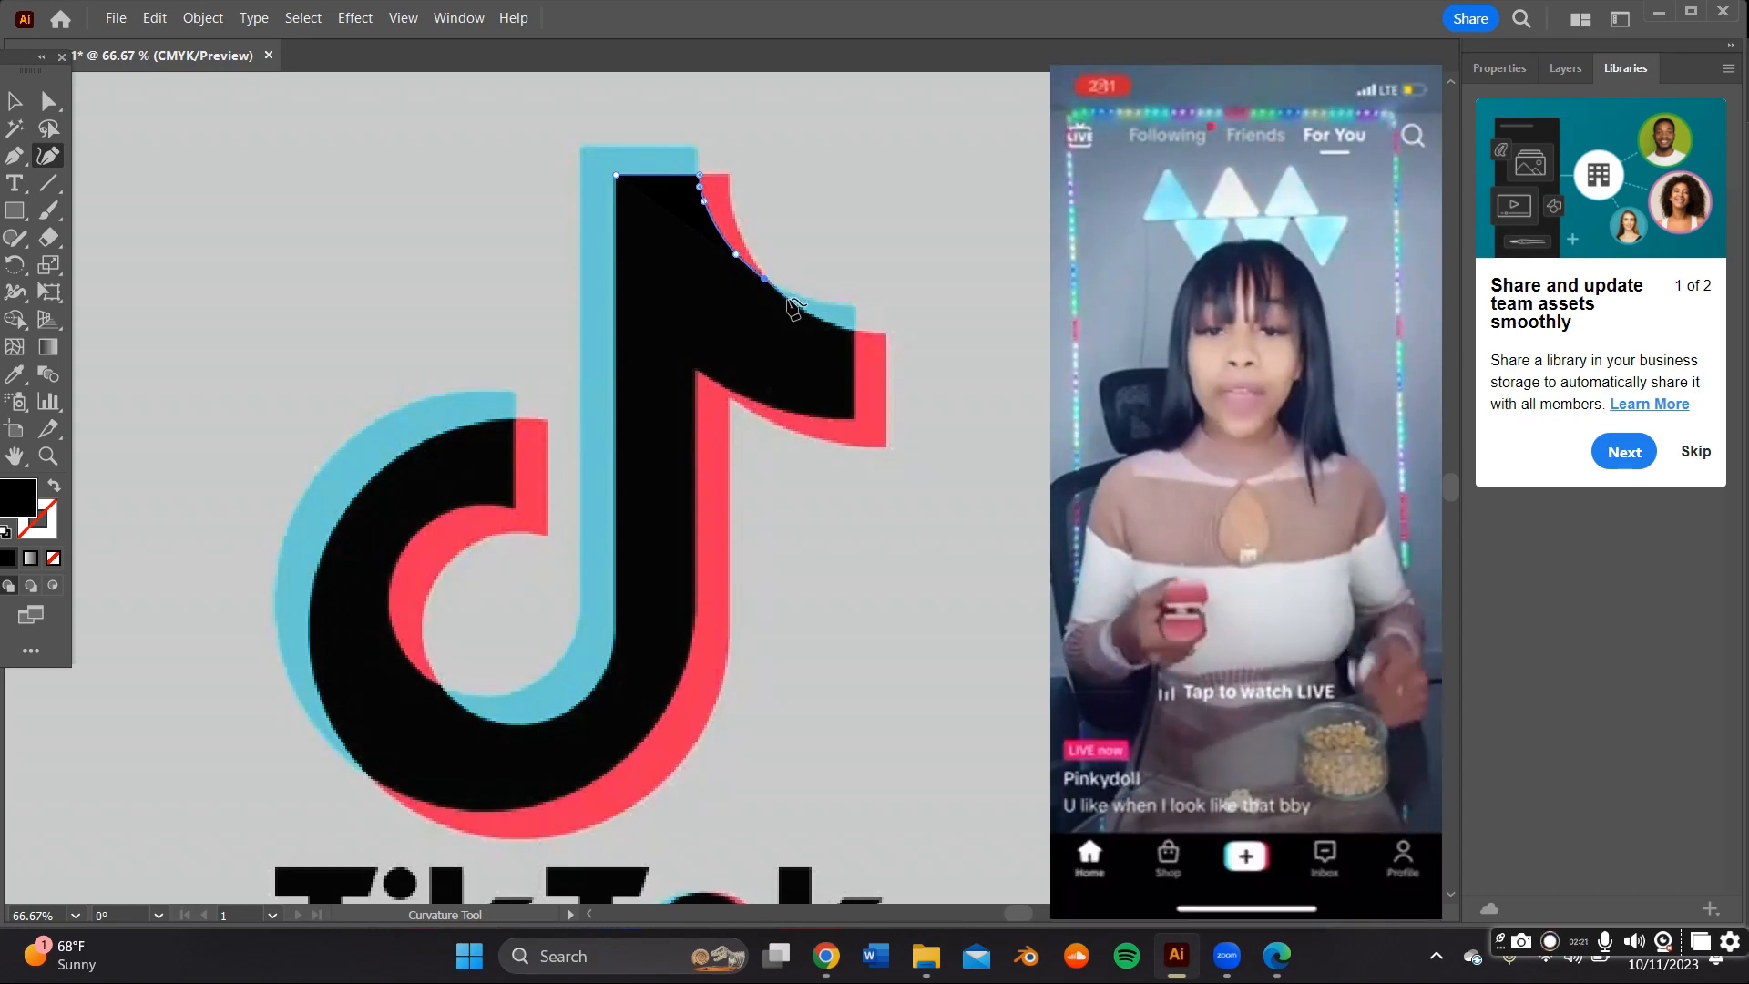
left_click(806, 312)
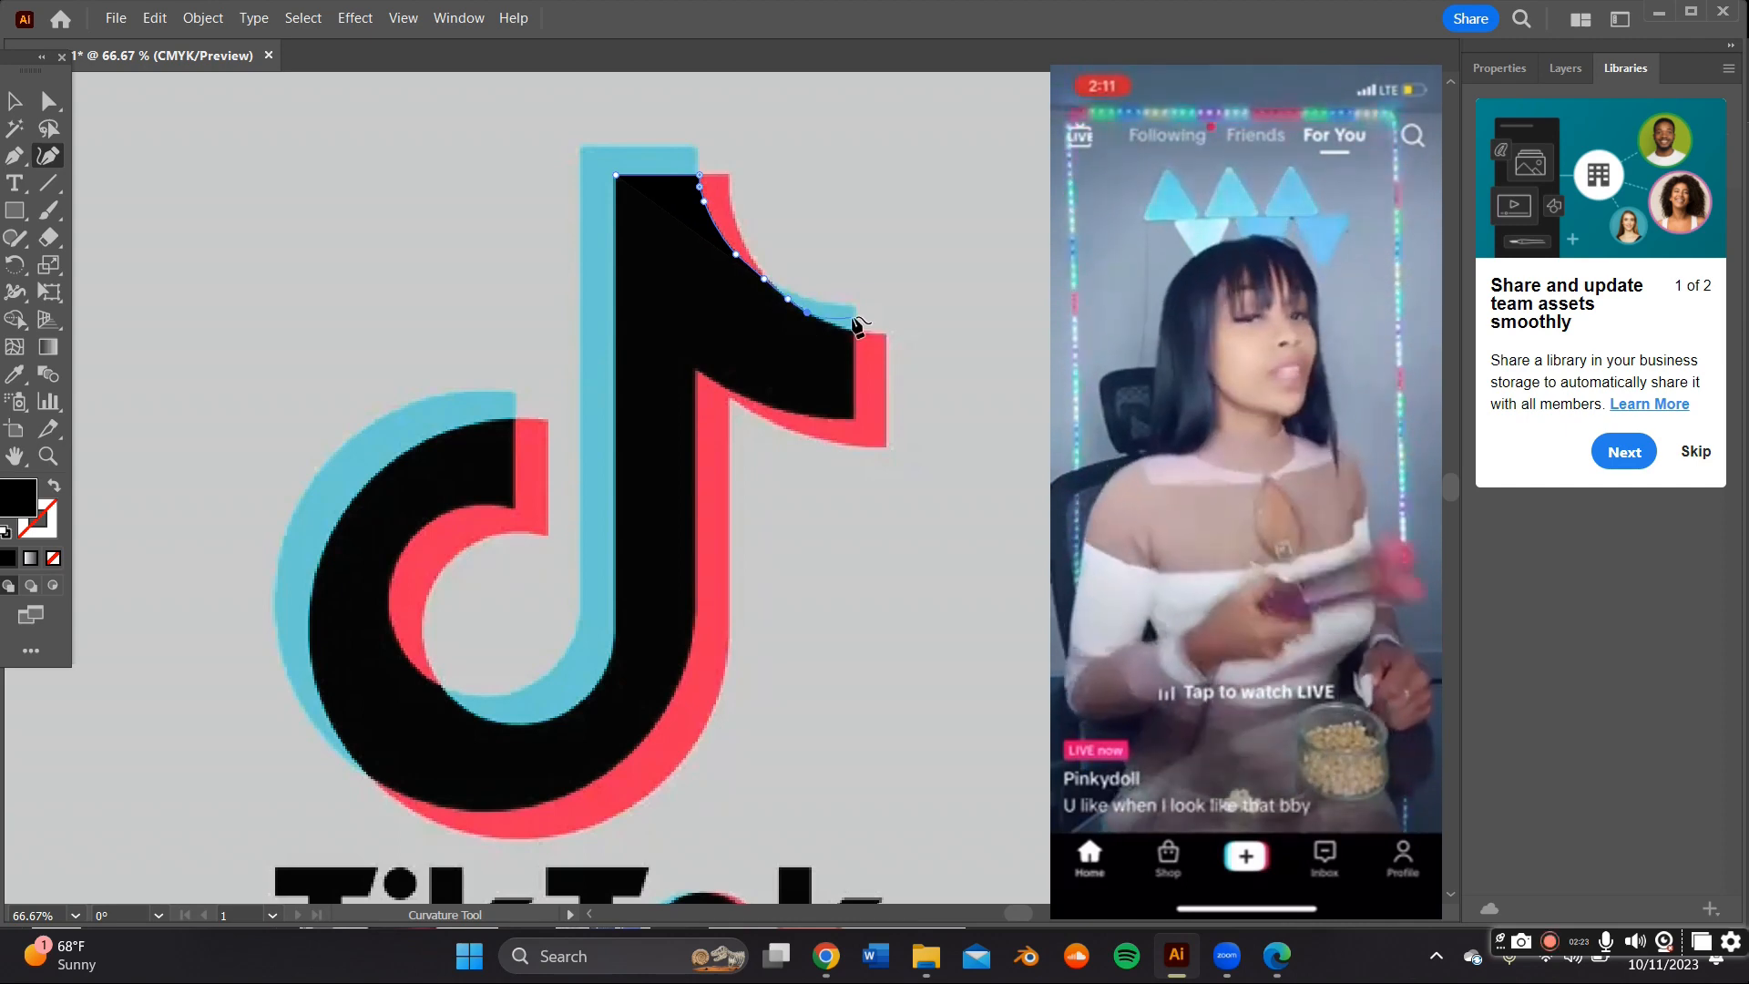
left_click(848, 329)
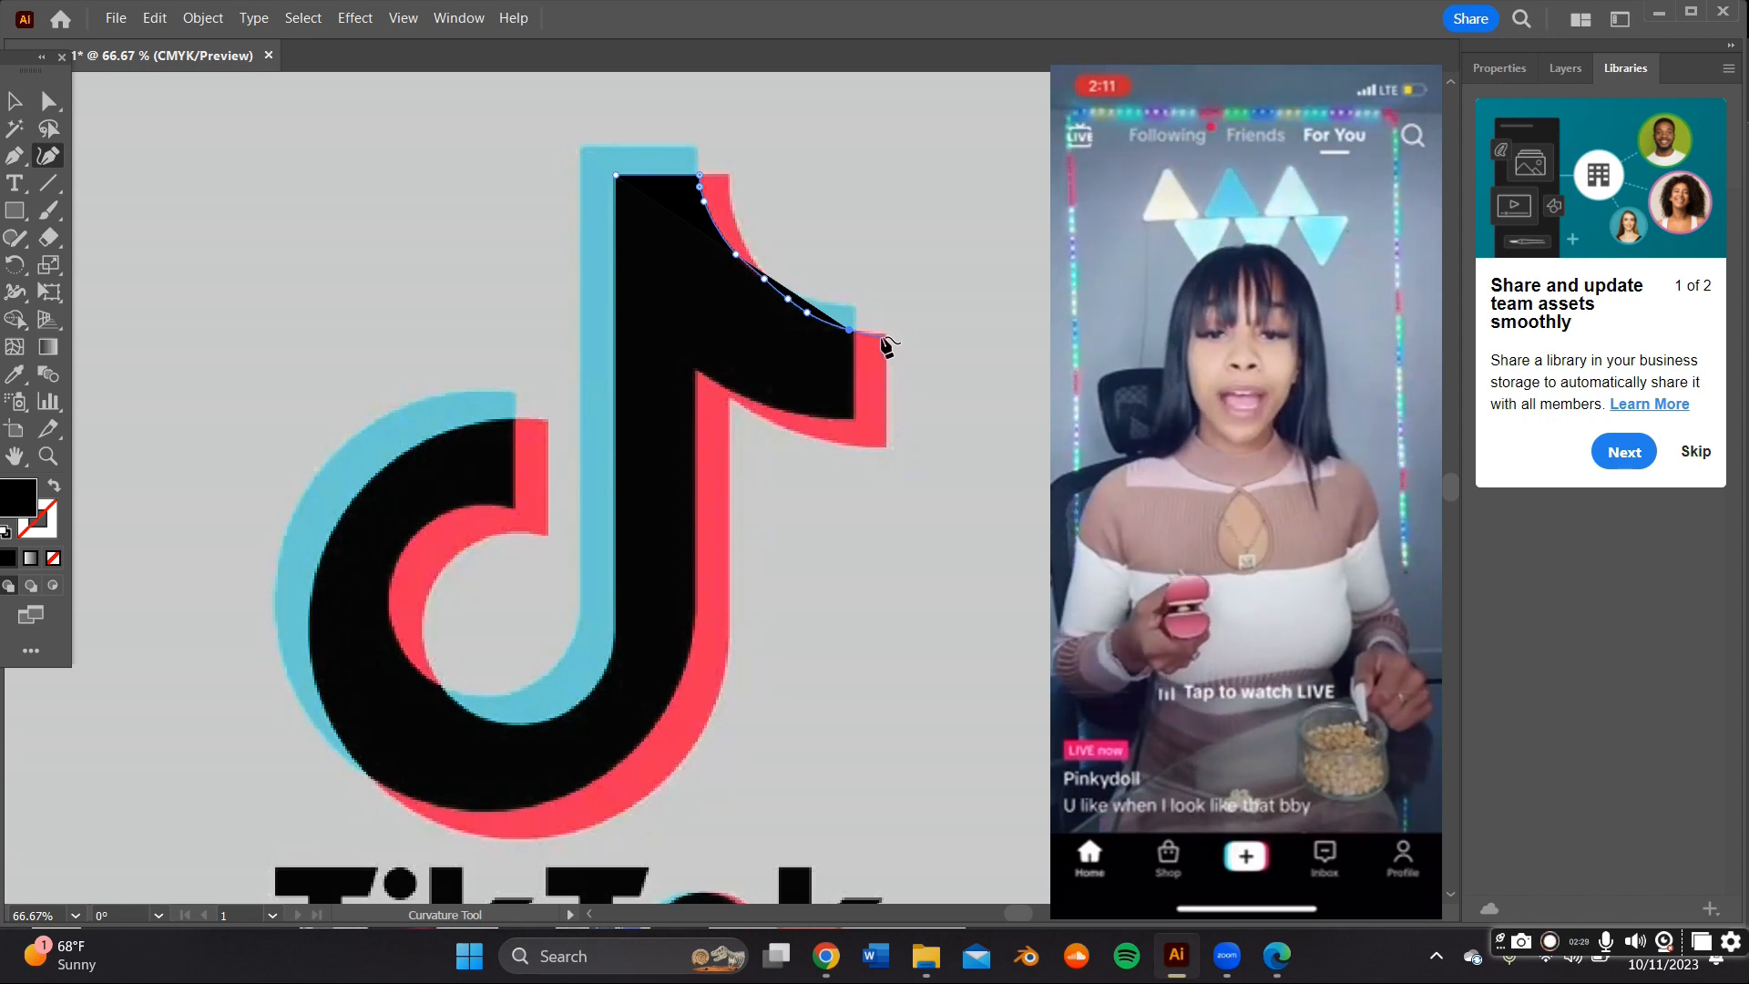
left_click(882, 336)
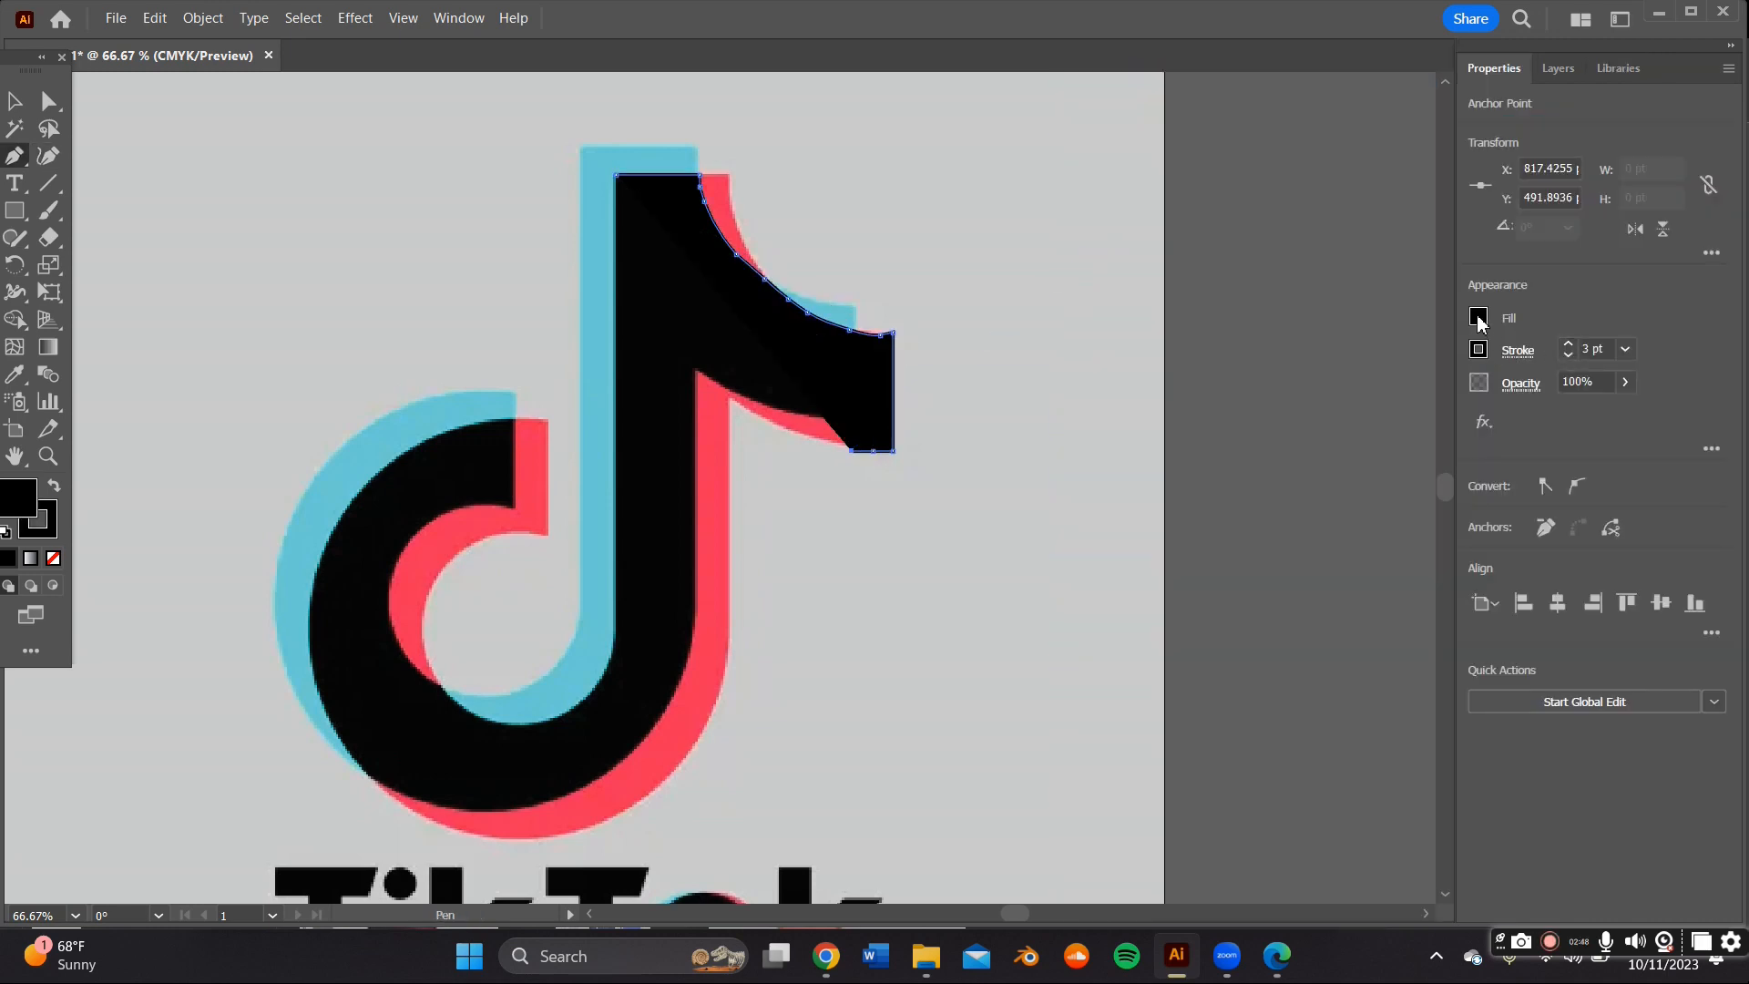
Try removing the path's fill, and undo this together with the last points around the flag's tip
left_click(1479, 318)
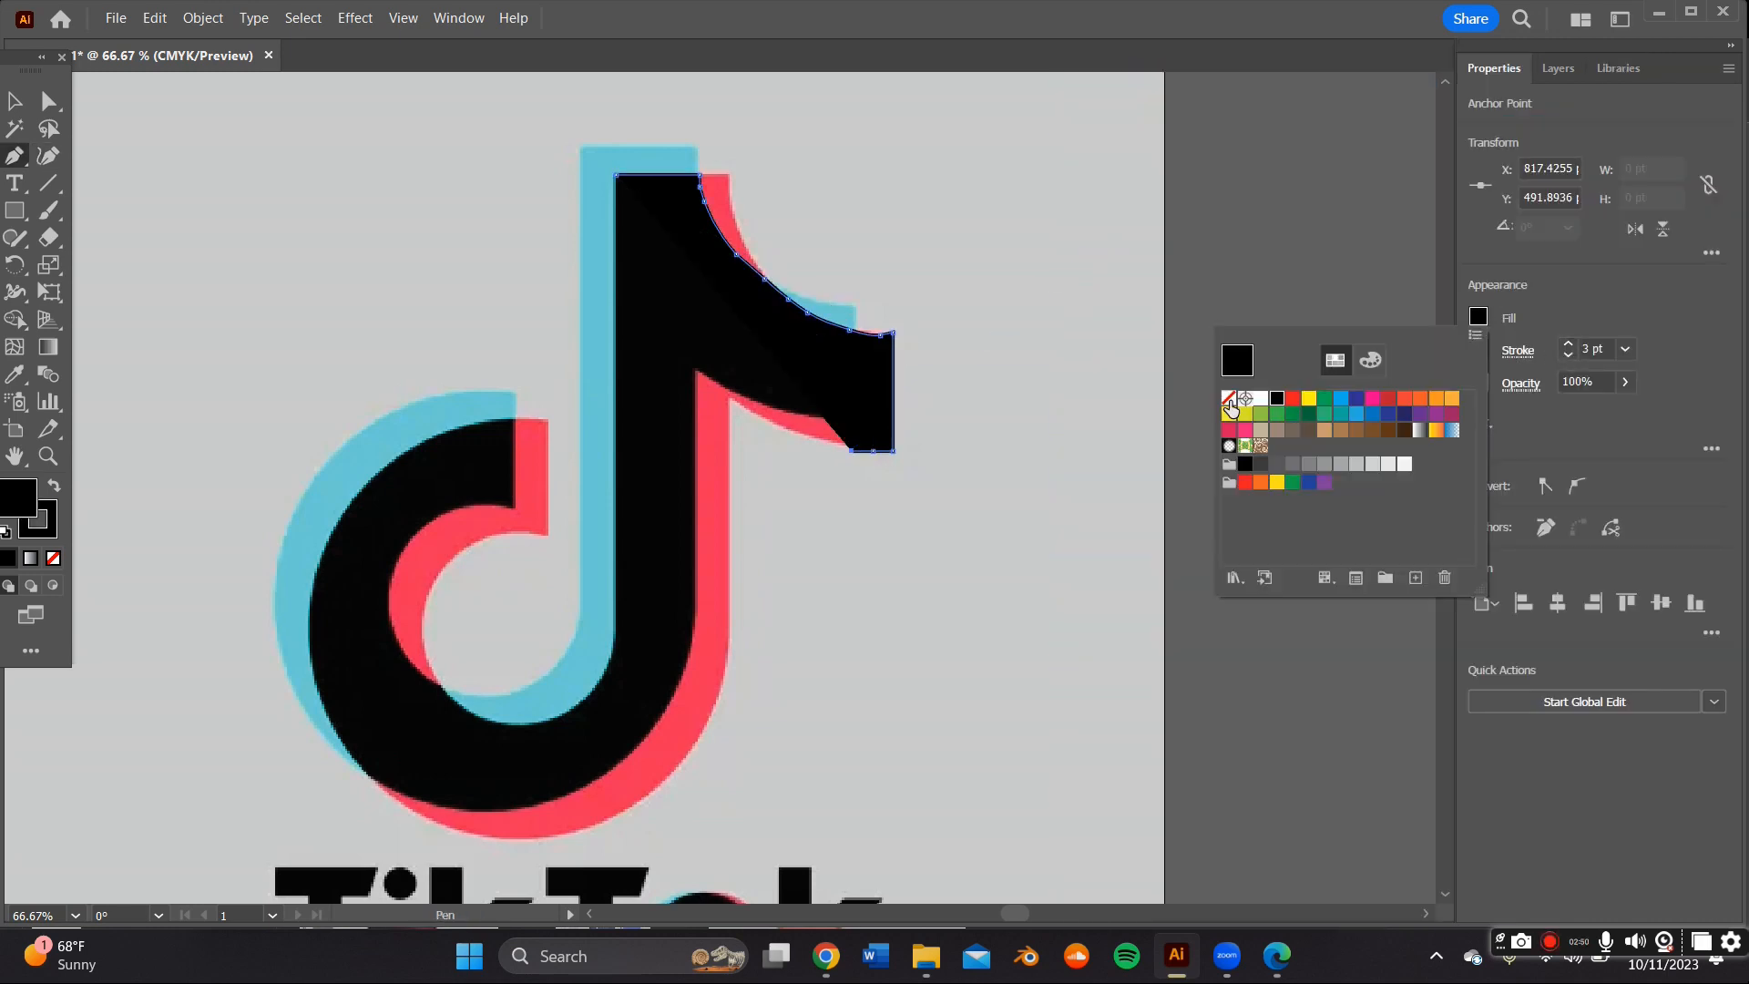
left_click(1227, 399)
left_click(954, 357)
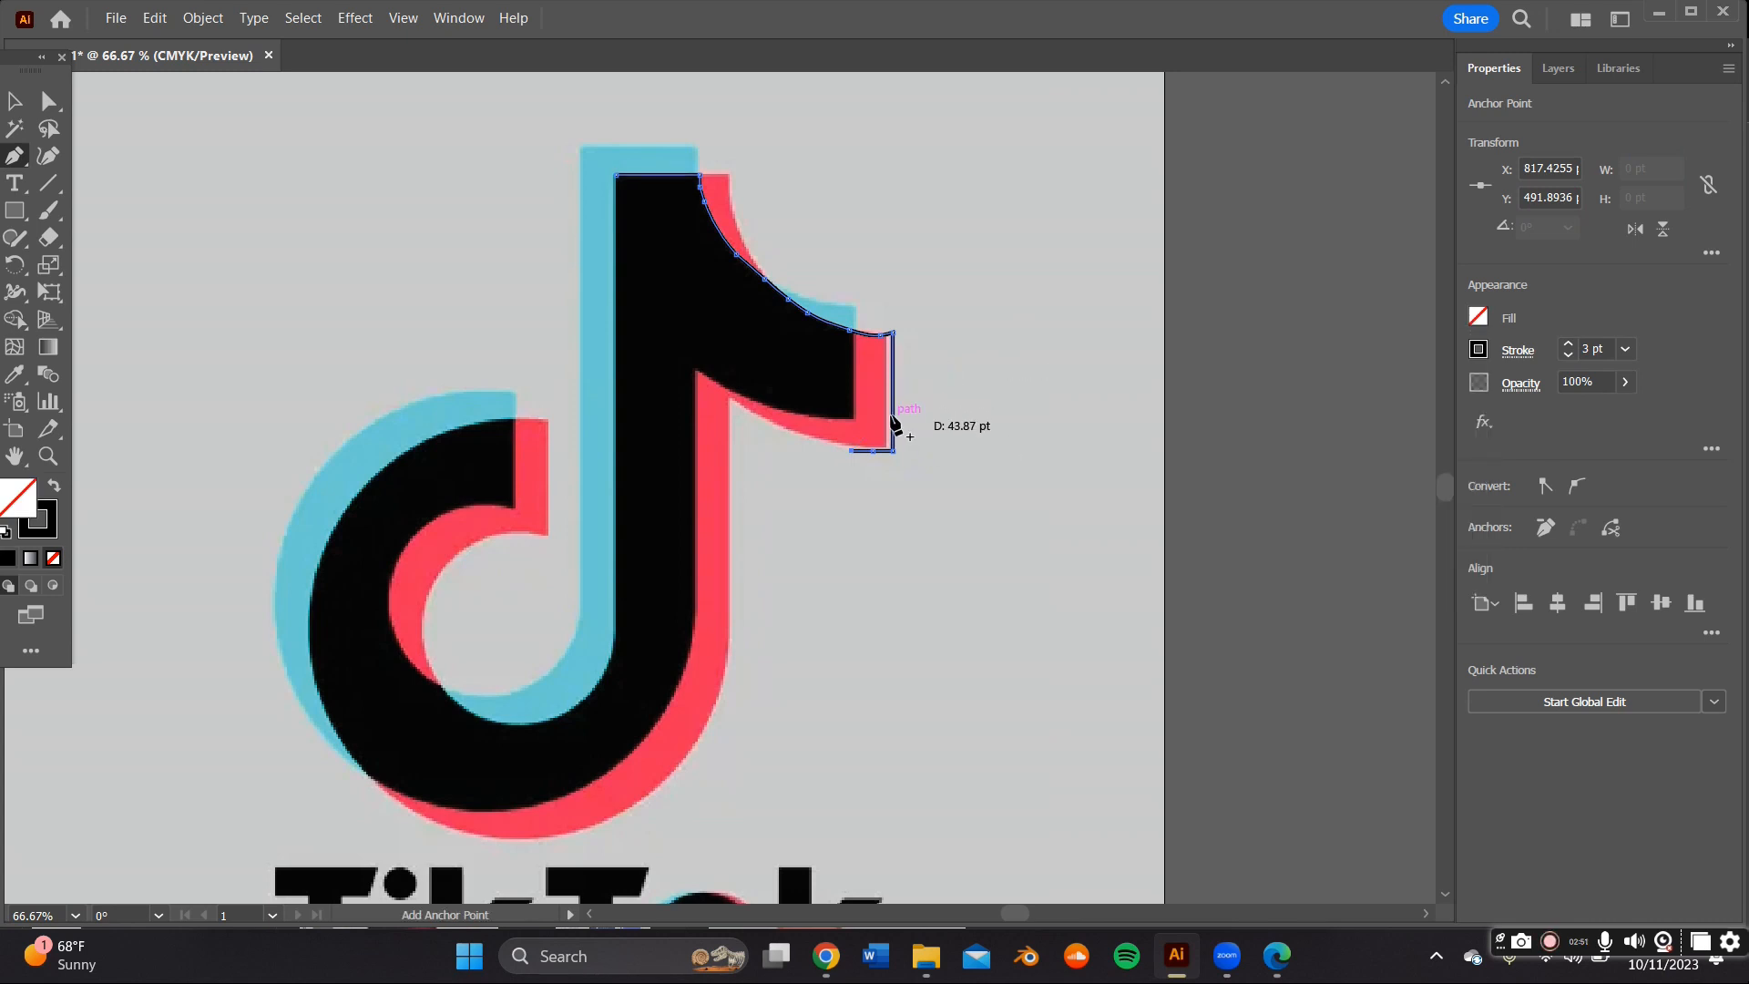
key("ctrl+z")
key("ctrl+z")
key("ctrl+z")
key("ctrl+z")
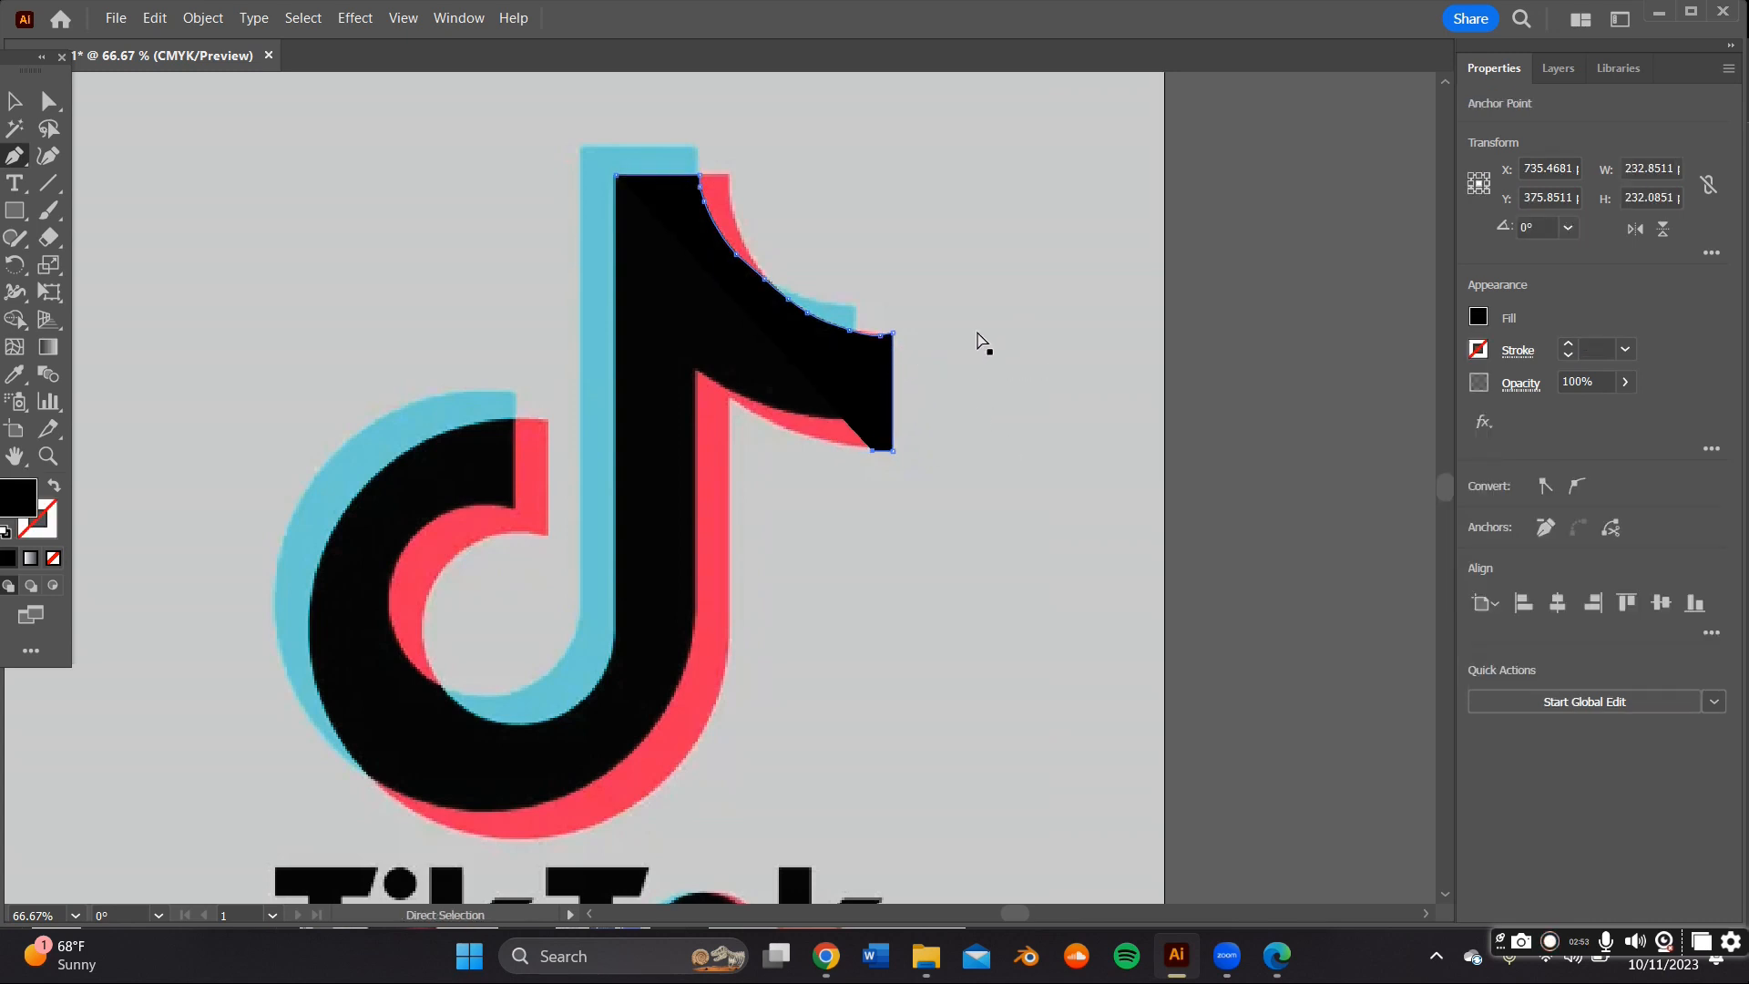
Try a red fill on the traced path, and set its fill back to none
left_click(1478, 321)
left_click(1228, 399)
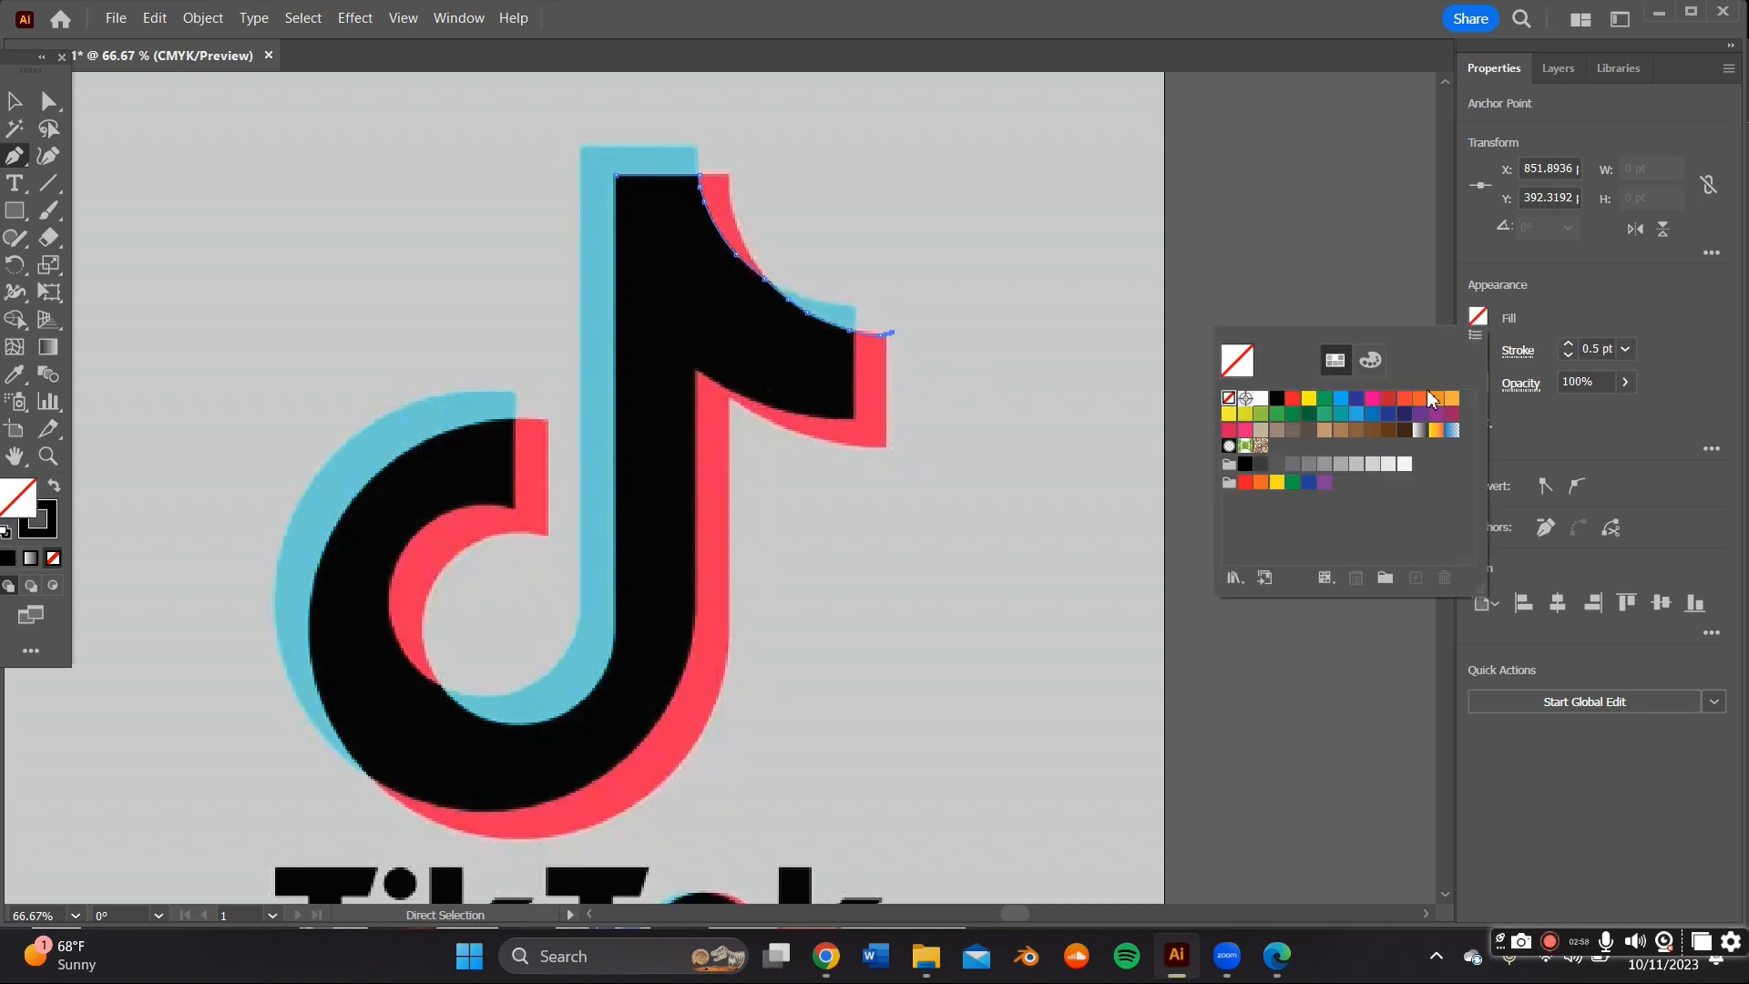
left_click(1387, 399)
left_click(1557, 321)
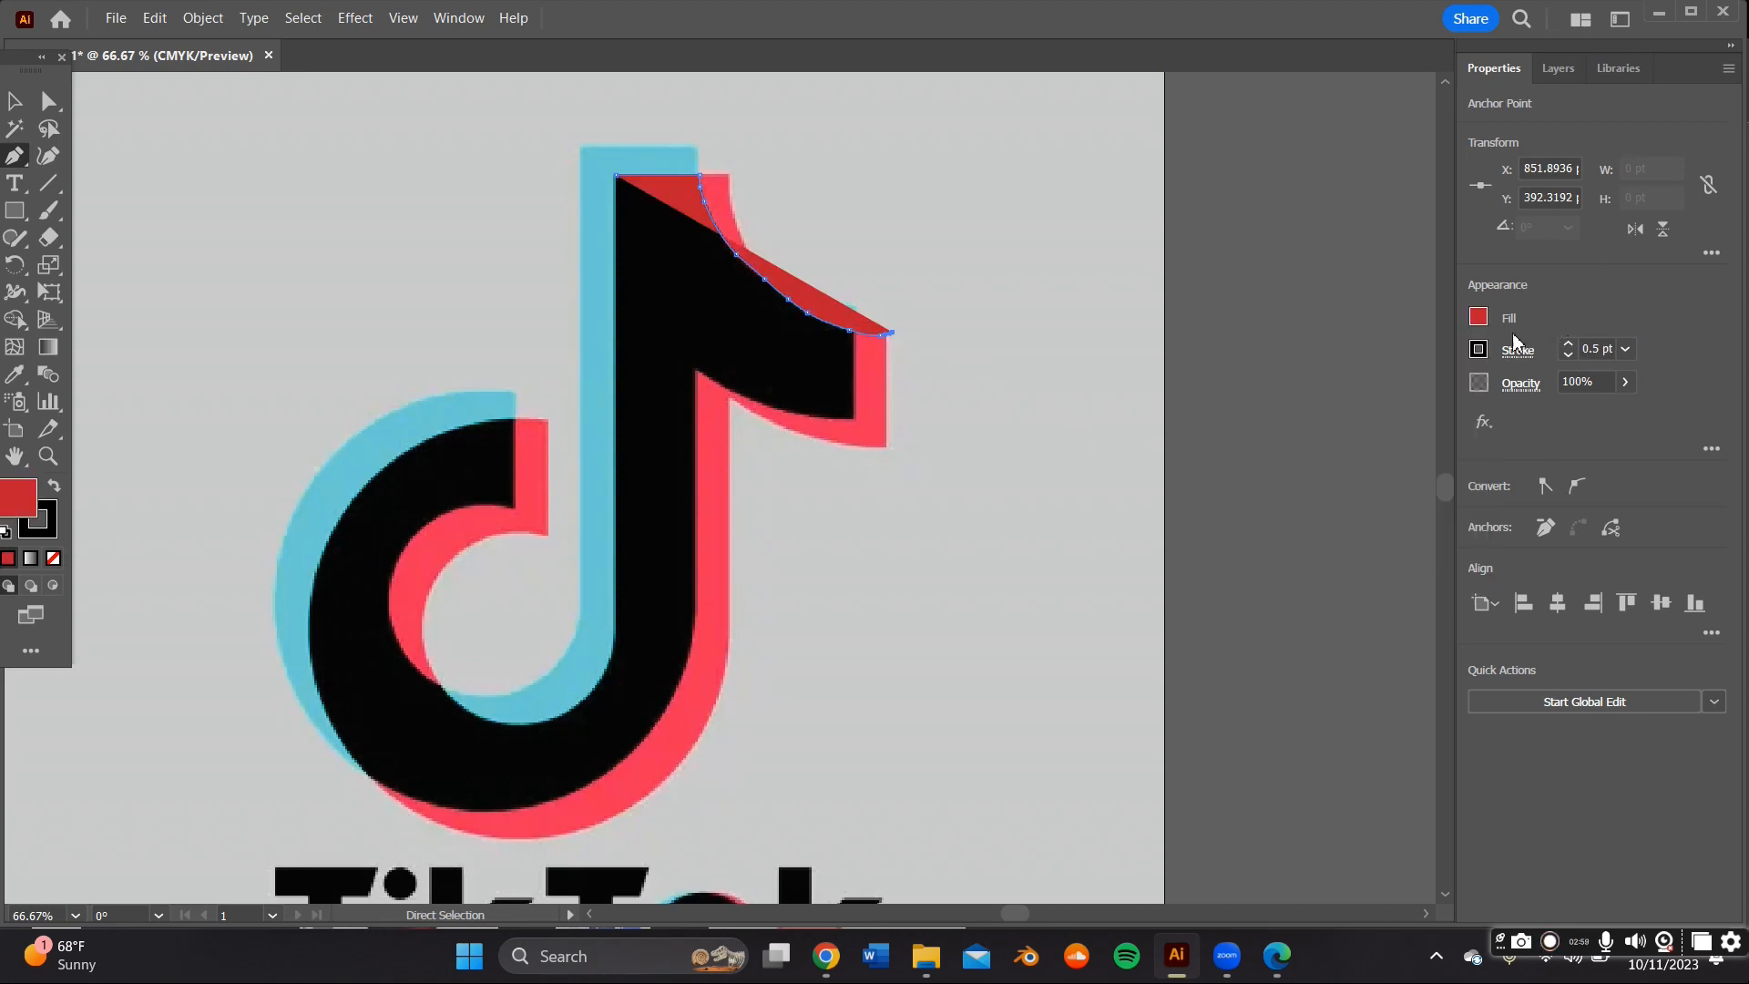
left_click(1479, 319)
left_click(1230, 399)
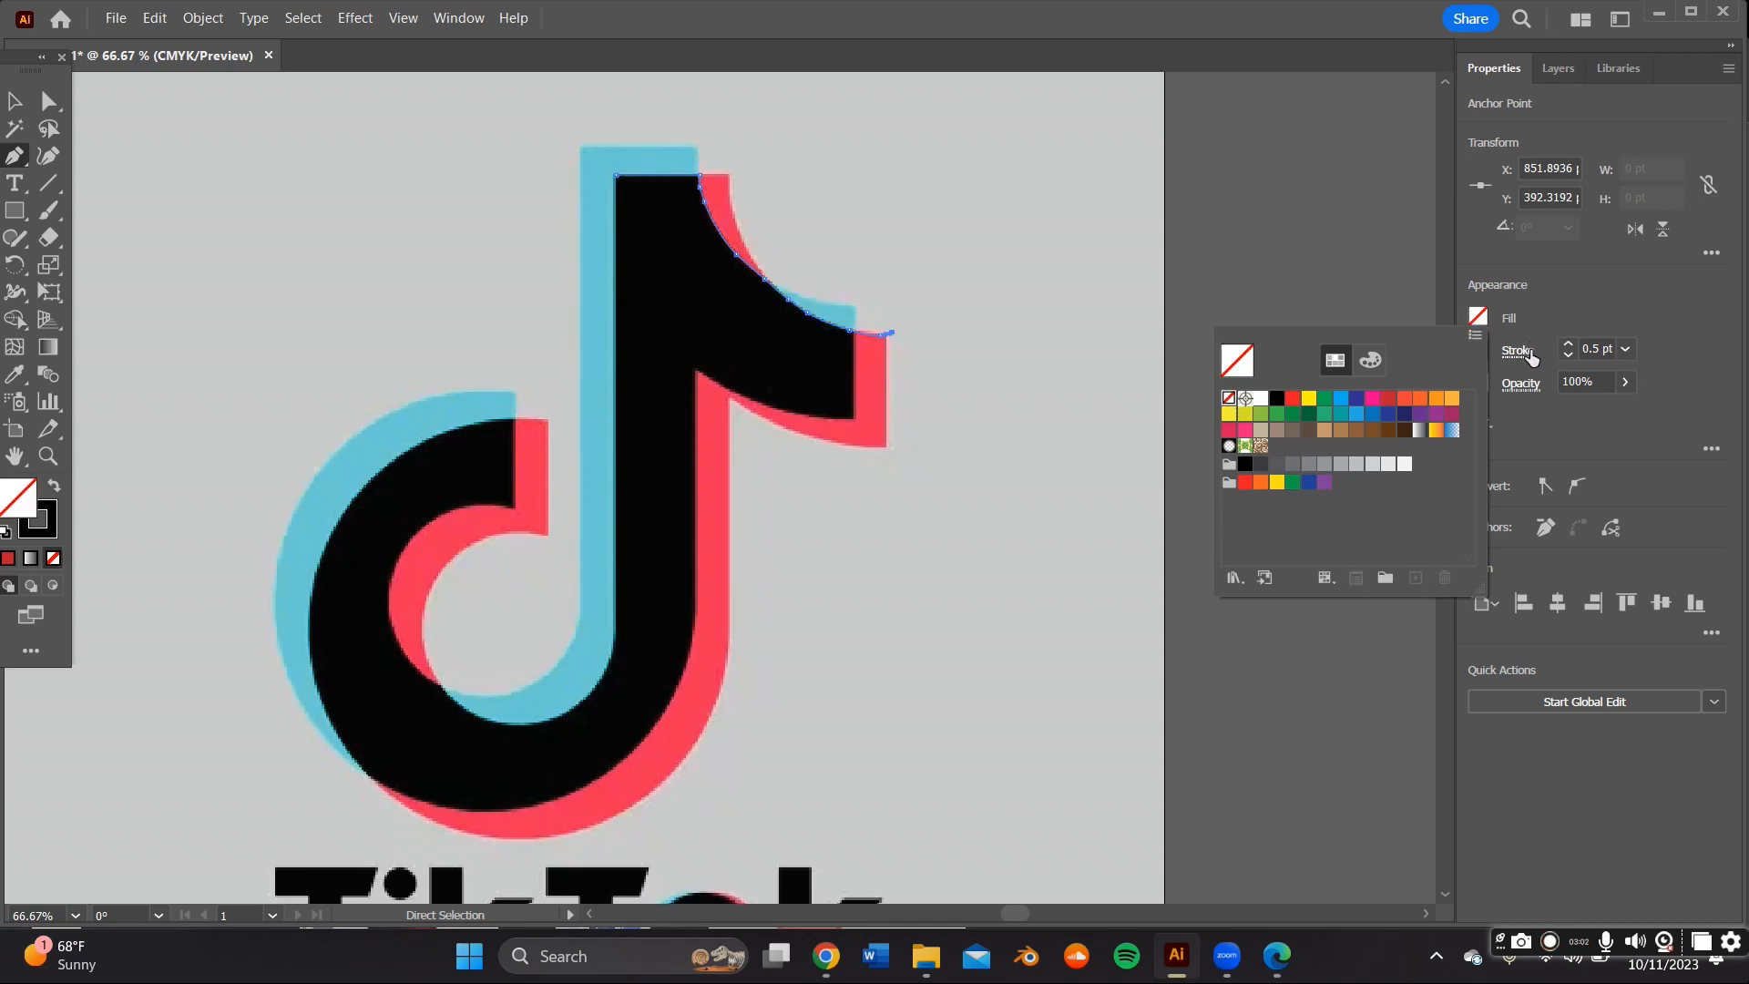
Try an orange stroke on the traced path, and undo the recent colour changes and the last anchor points
left_click(1530, 354)
left_click(1479, 350)
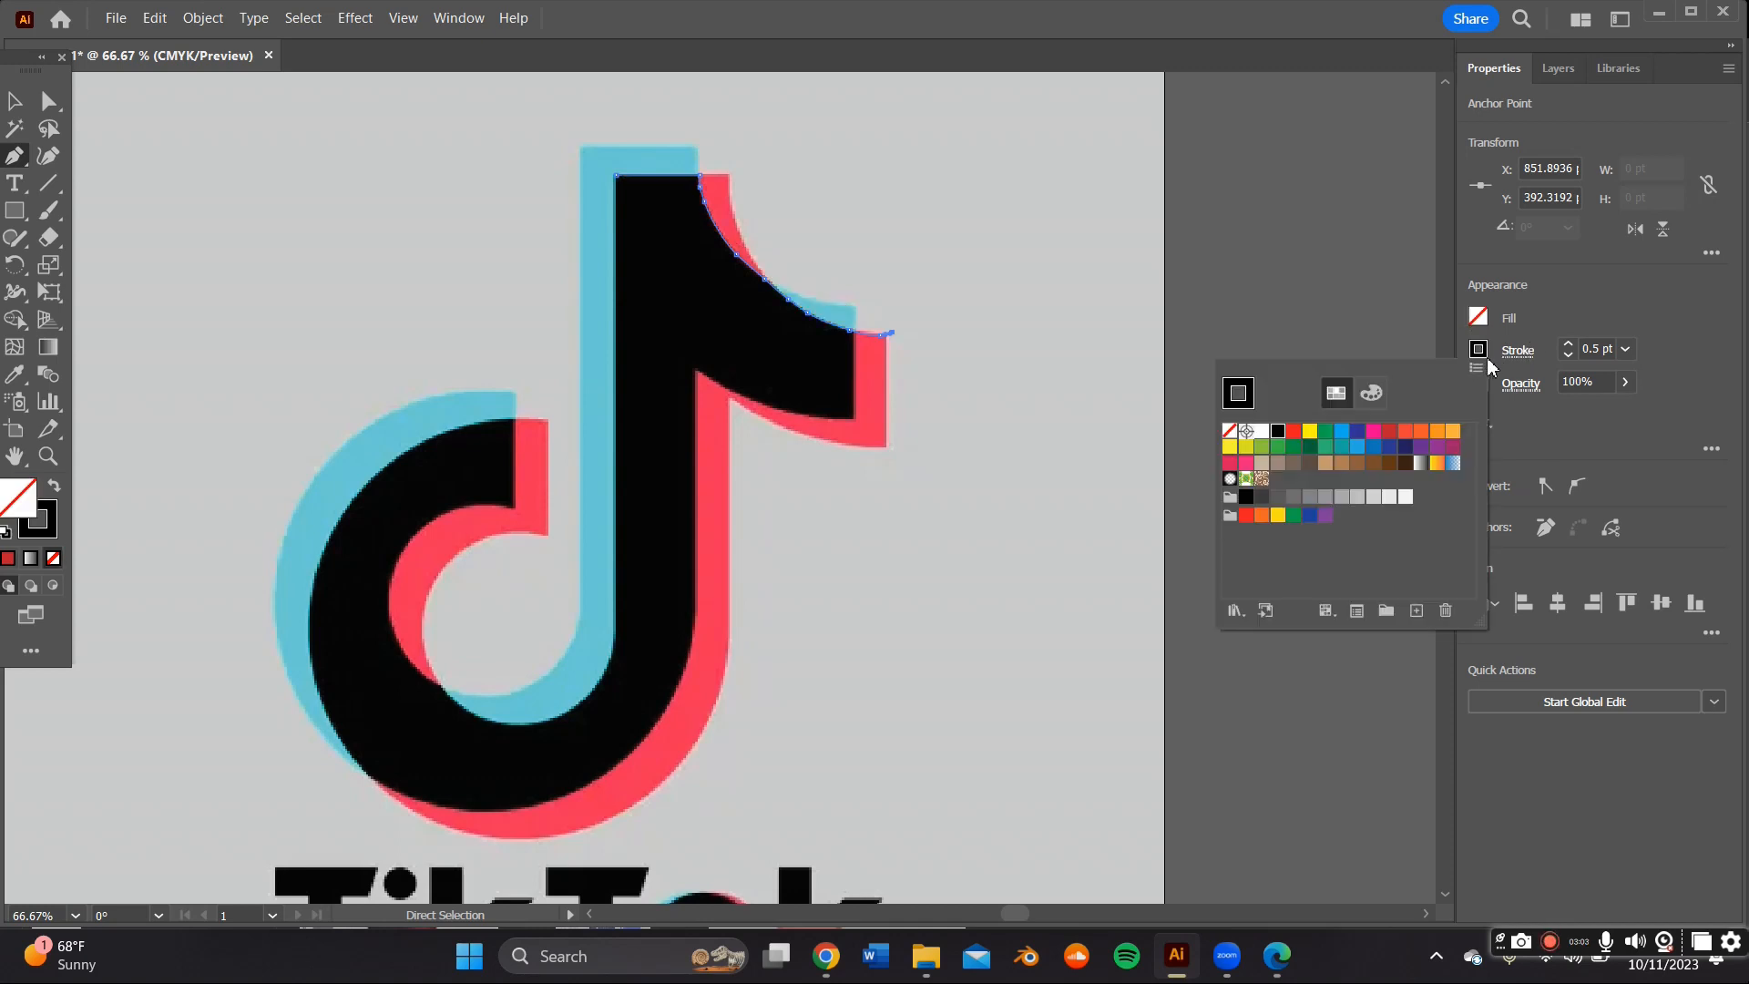
left_click(1085, 375)
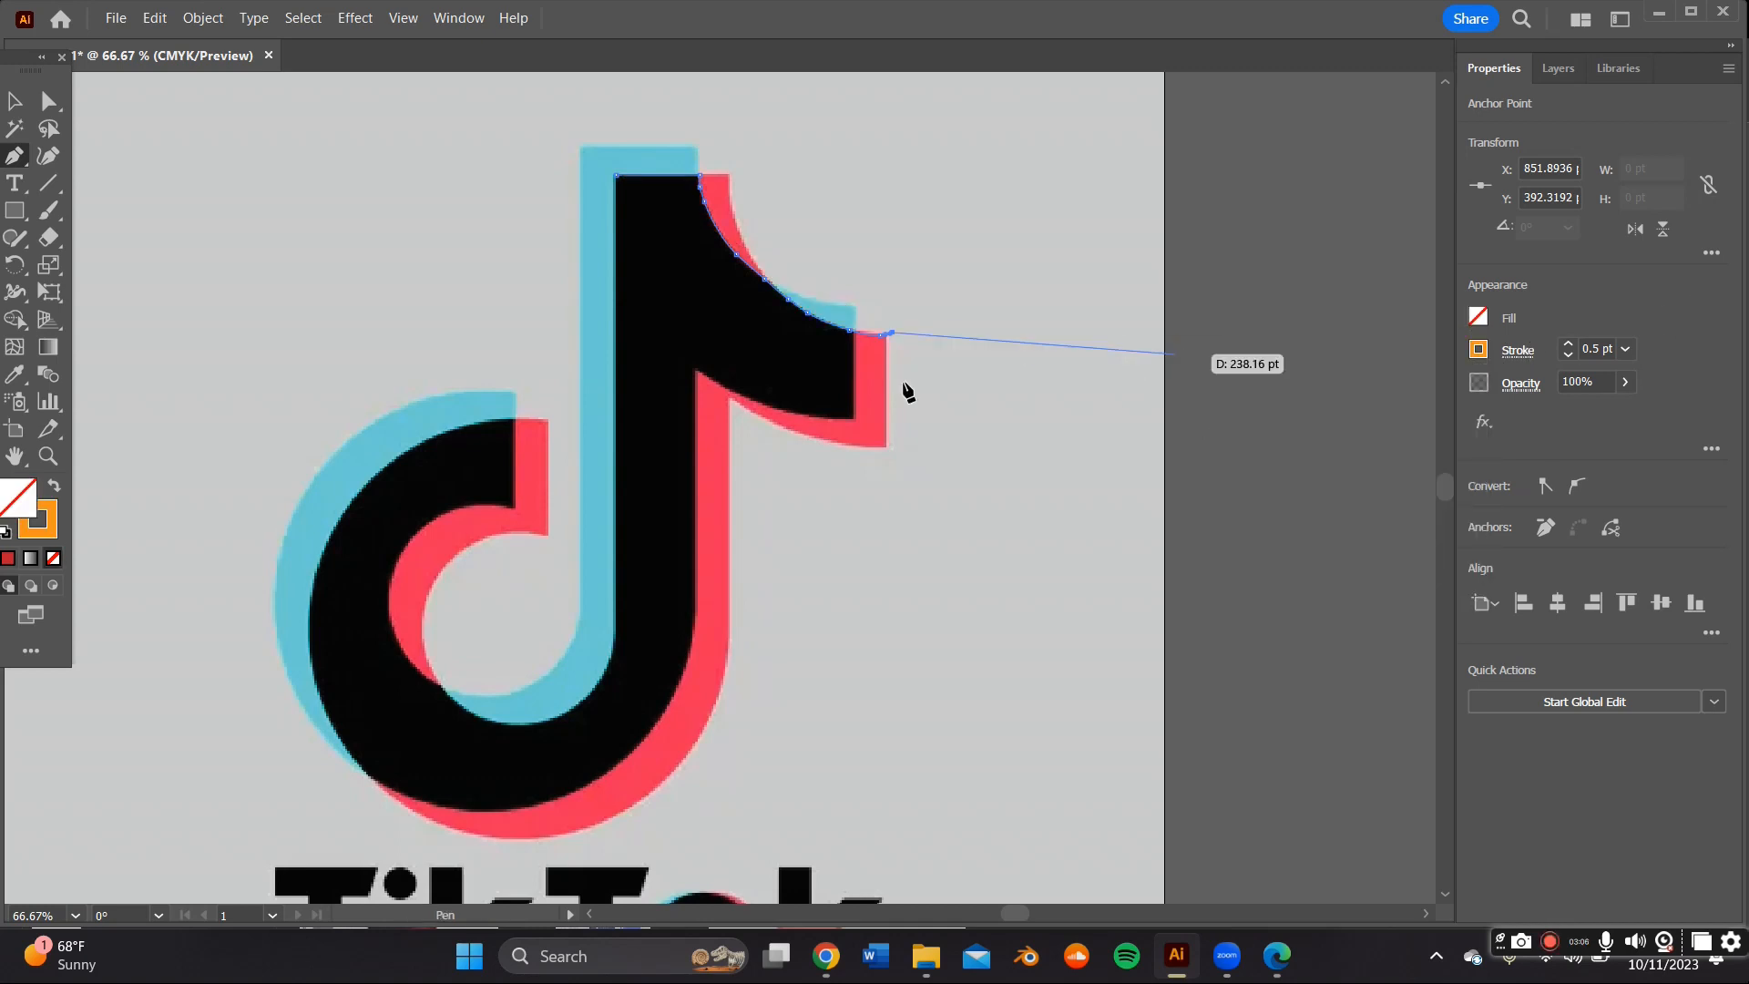
key("ctrl+z")
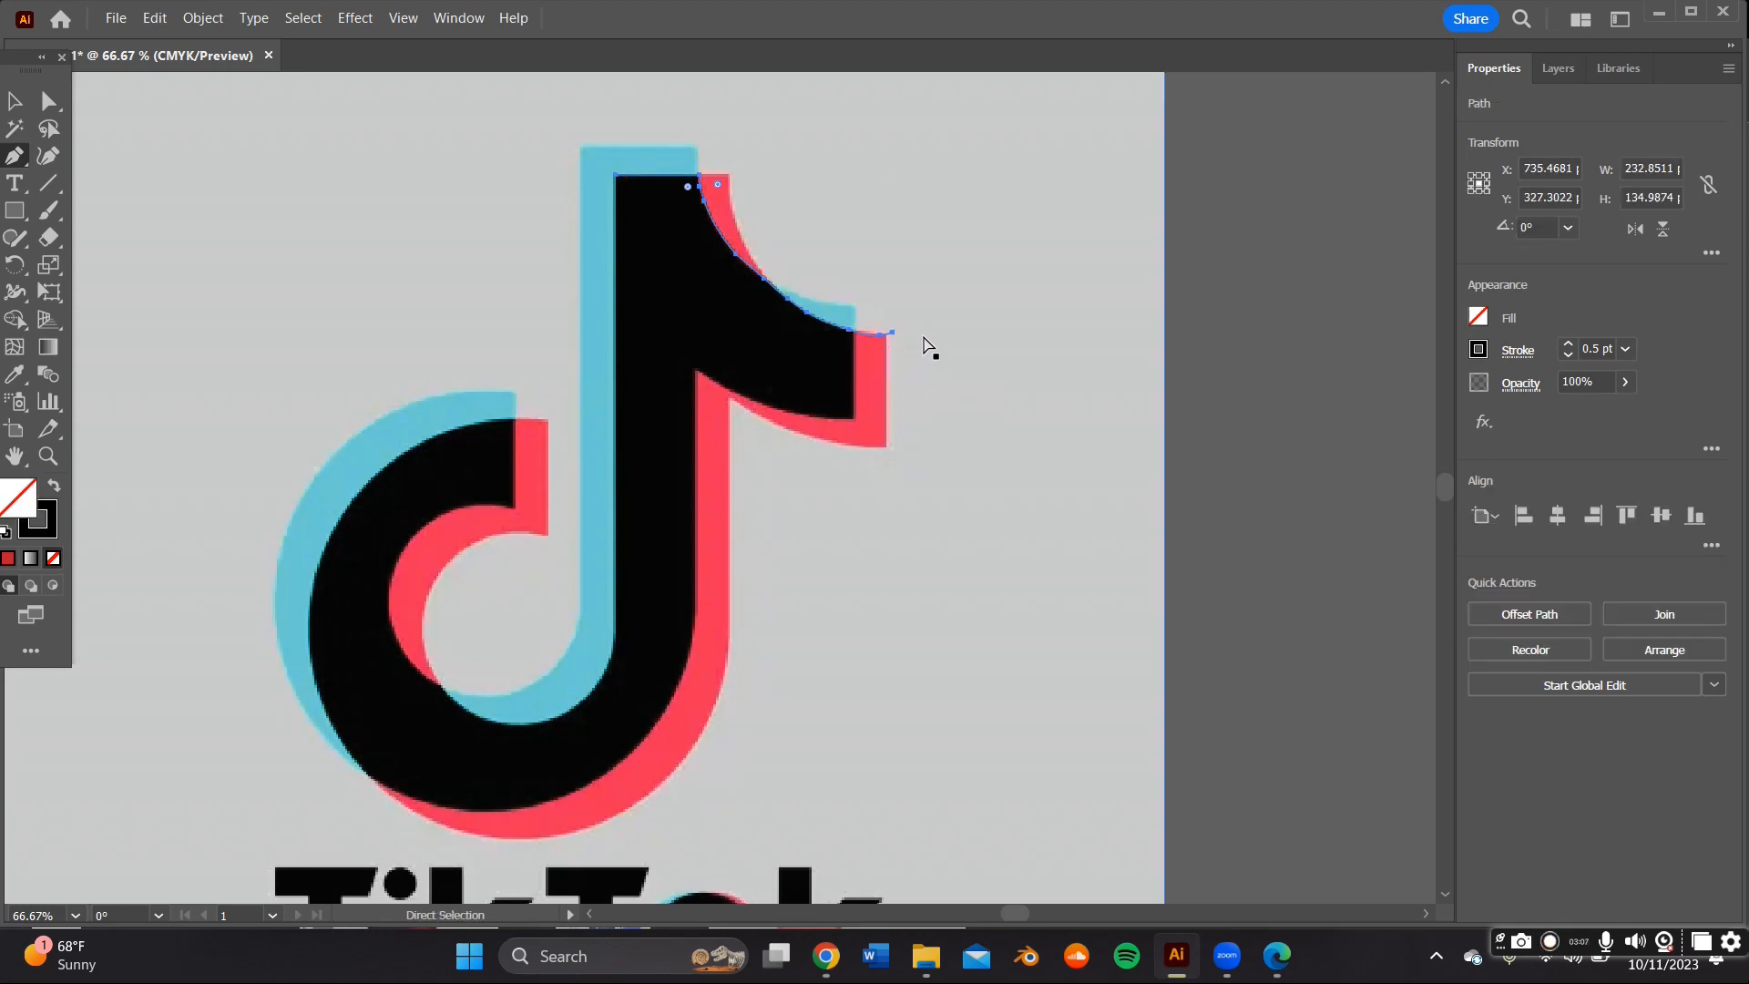
key("ctrl+z")
key("ctrl+z")
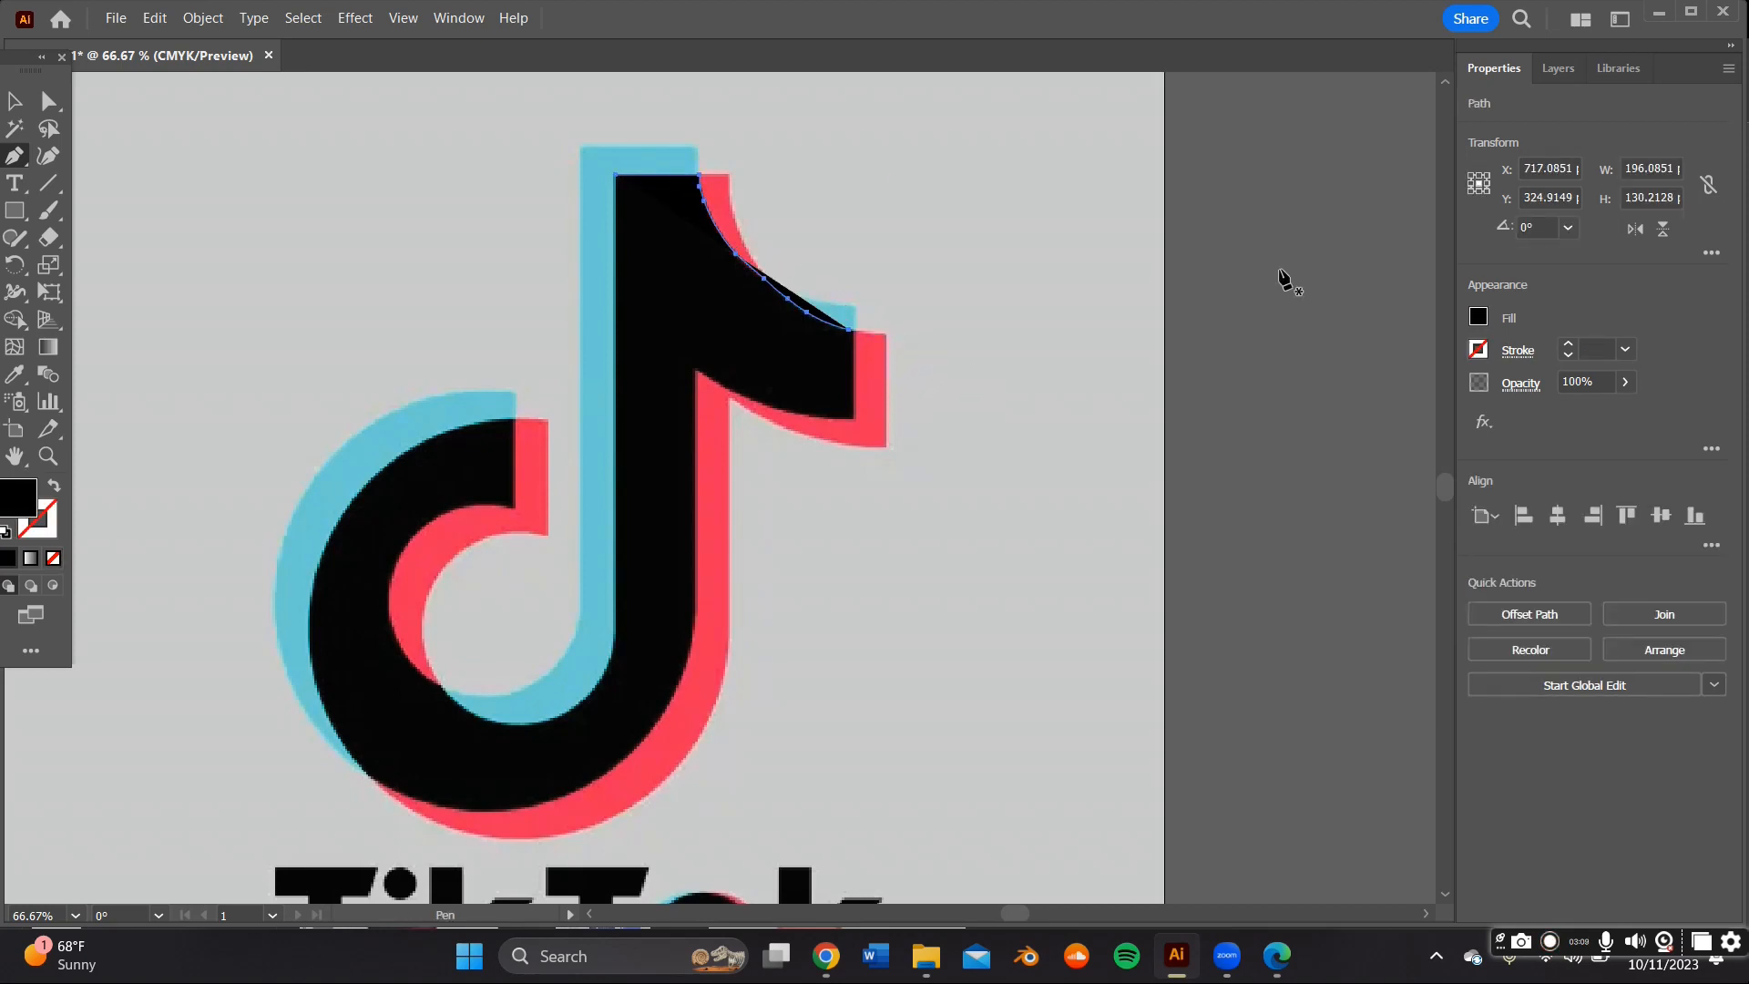
Give the traced path a 0.5 pt orange-red stroke and no fill
left_click(1477, 351)
left_click(1421, 431)
left_click(1477, 352)
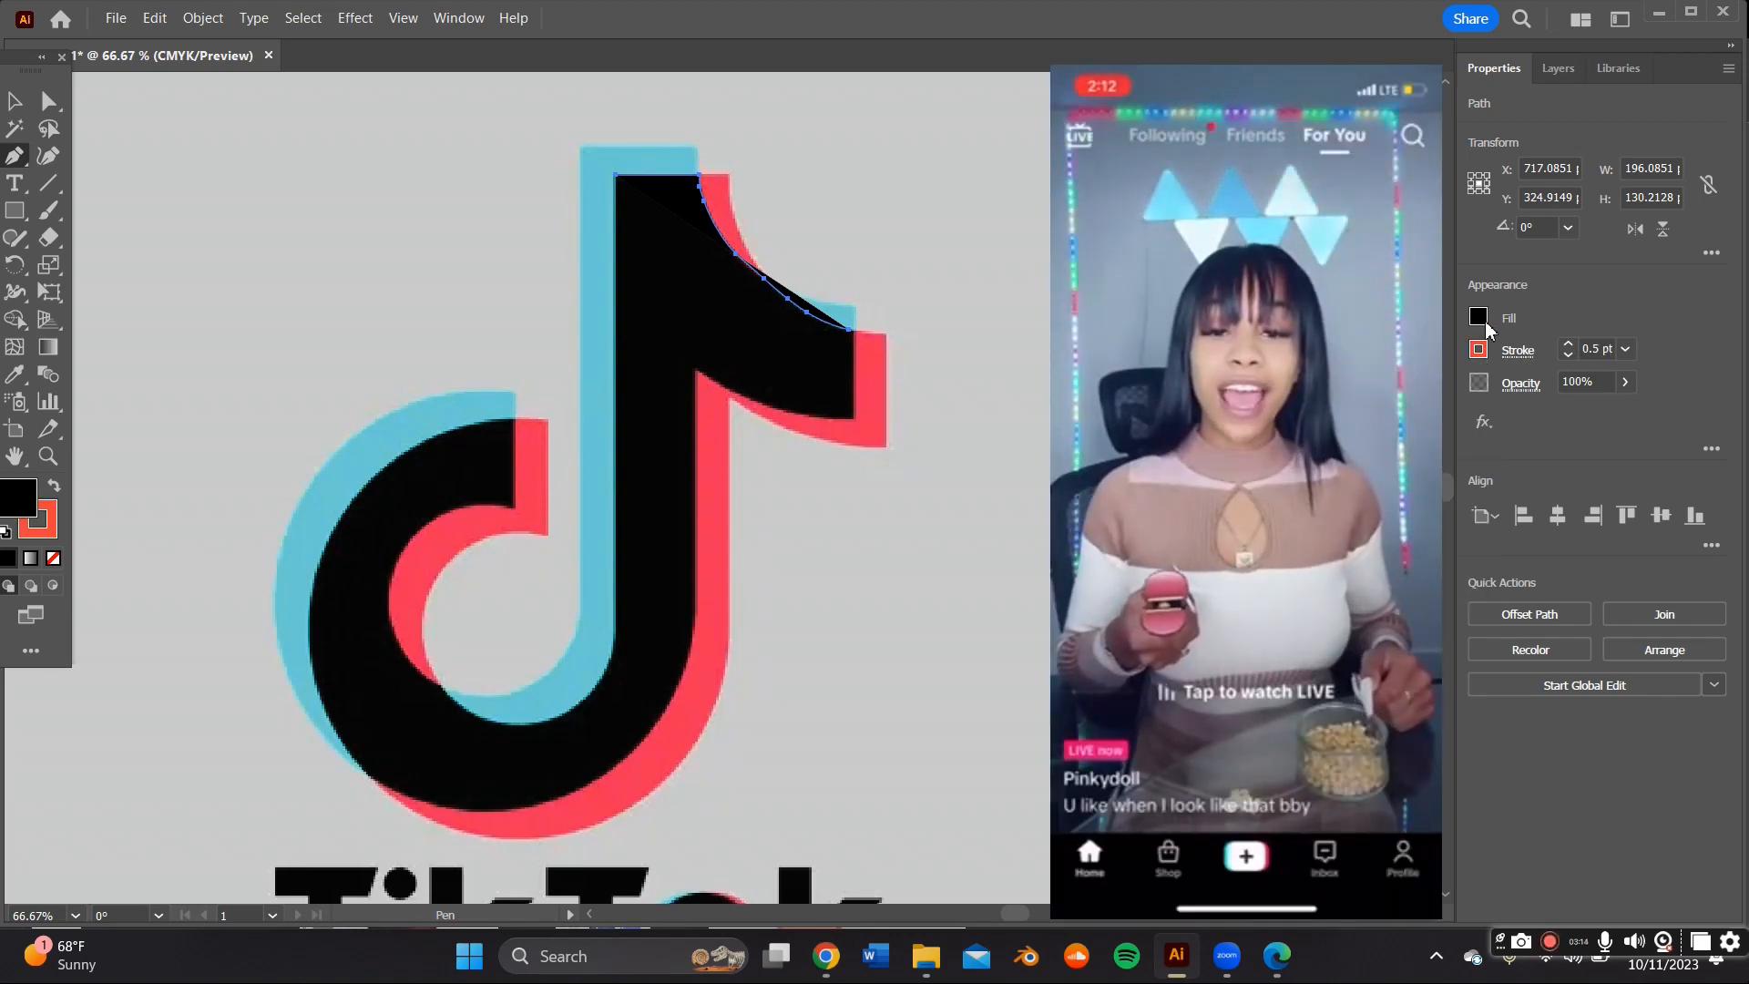
left_click(1479, 318)
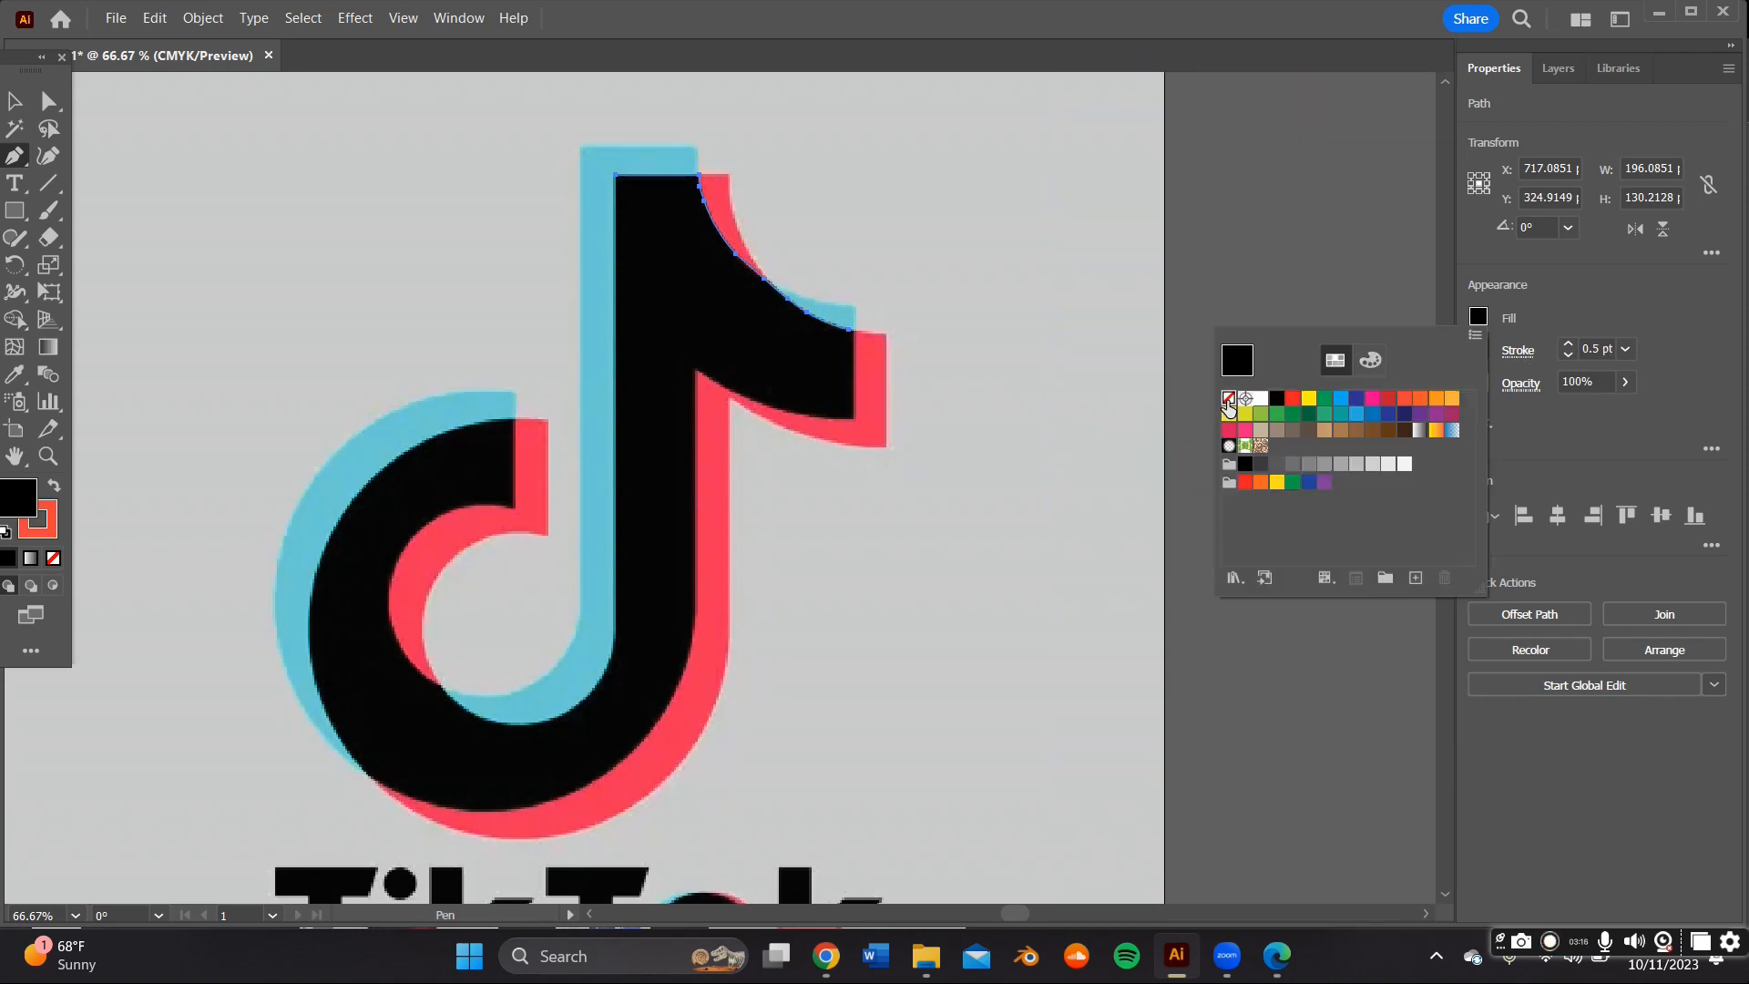
left_click(1589, 321)
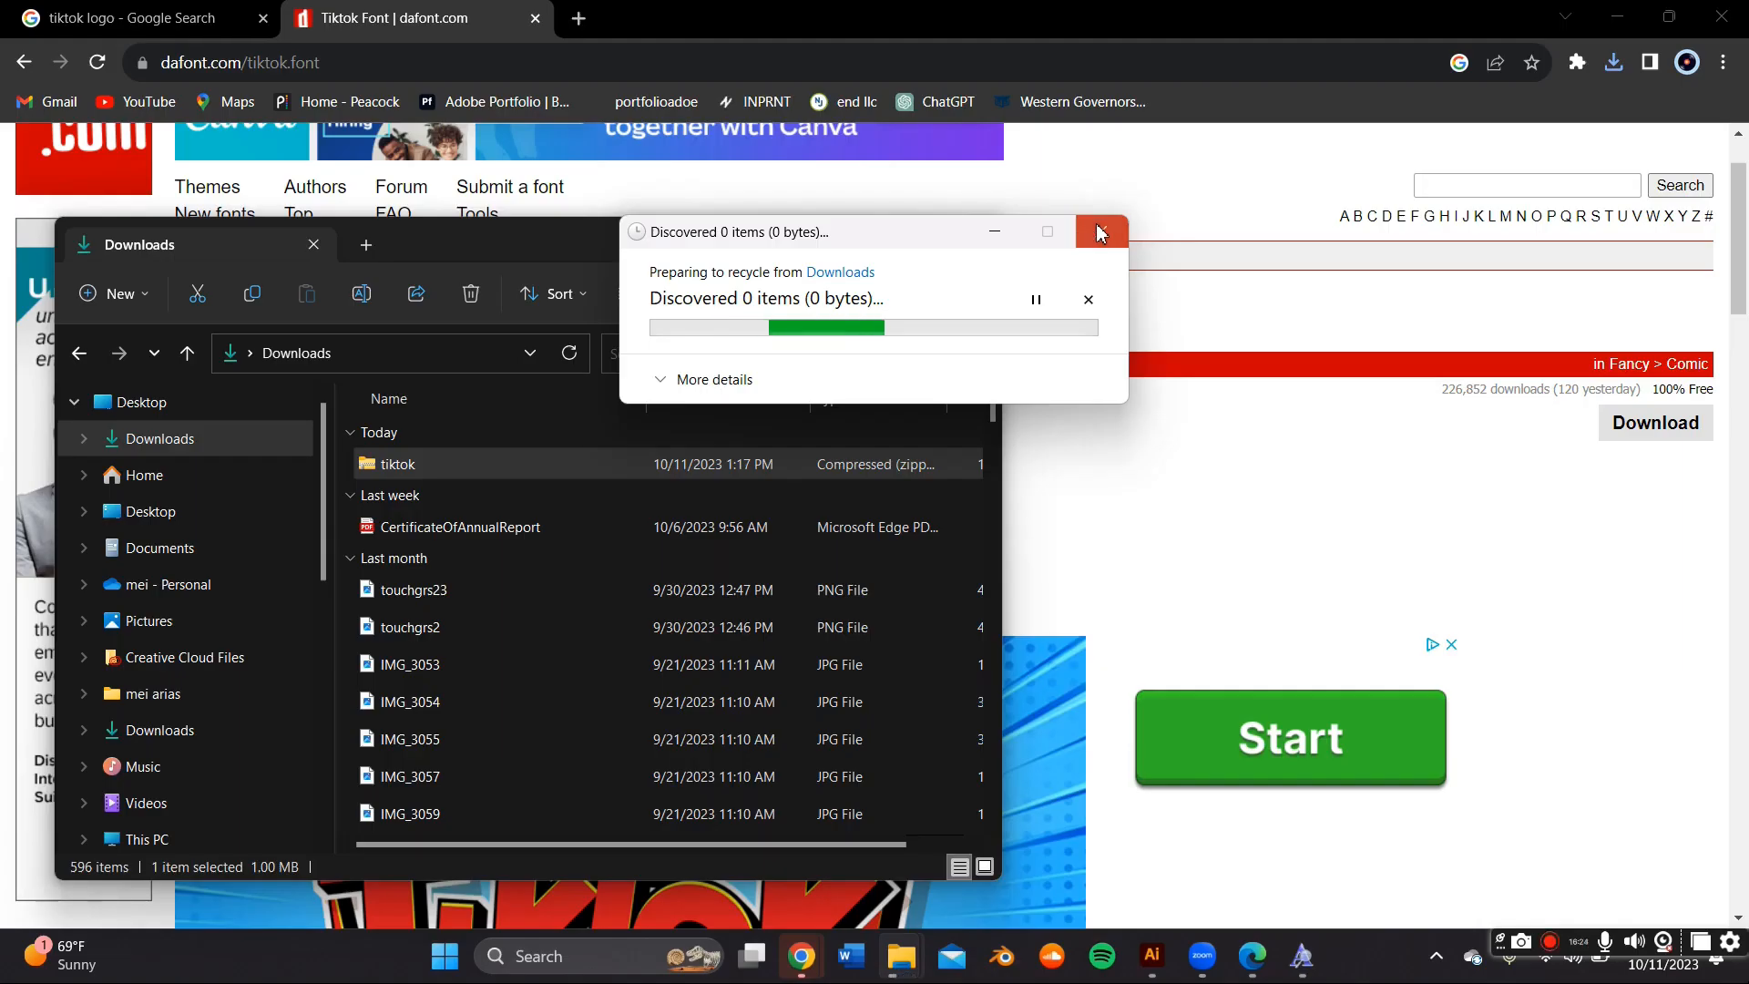
Dismiss the recycling progress window, minimize the Downloads window and switch back to Illustrator
left_click(1099, 233)
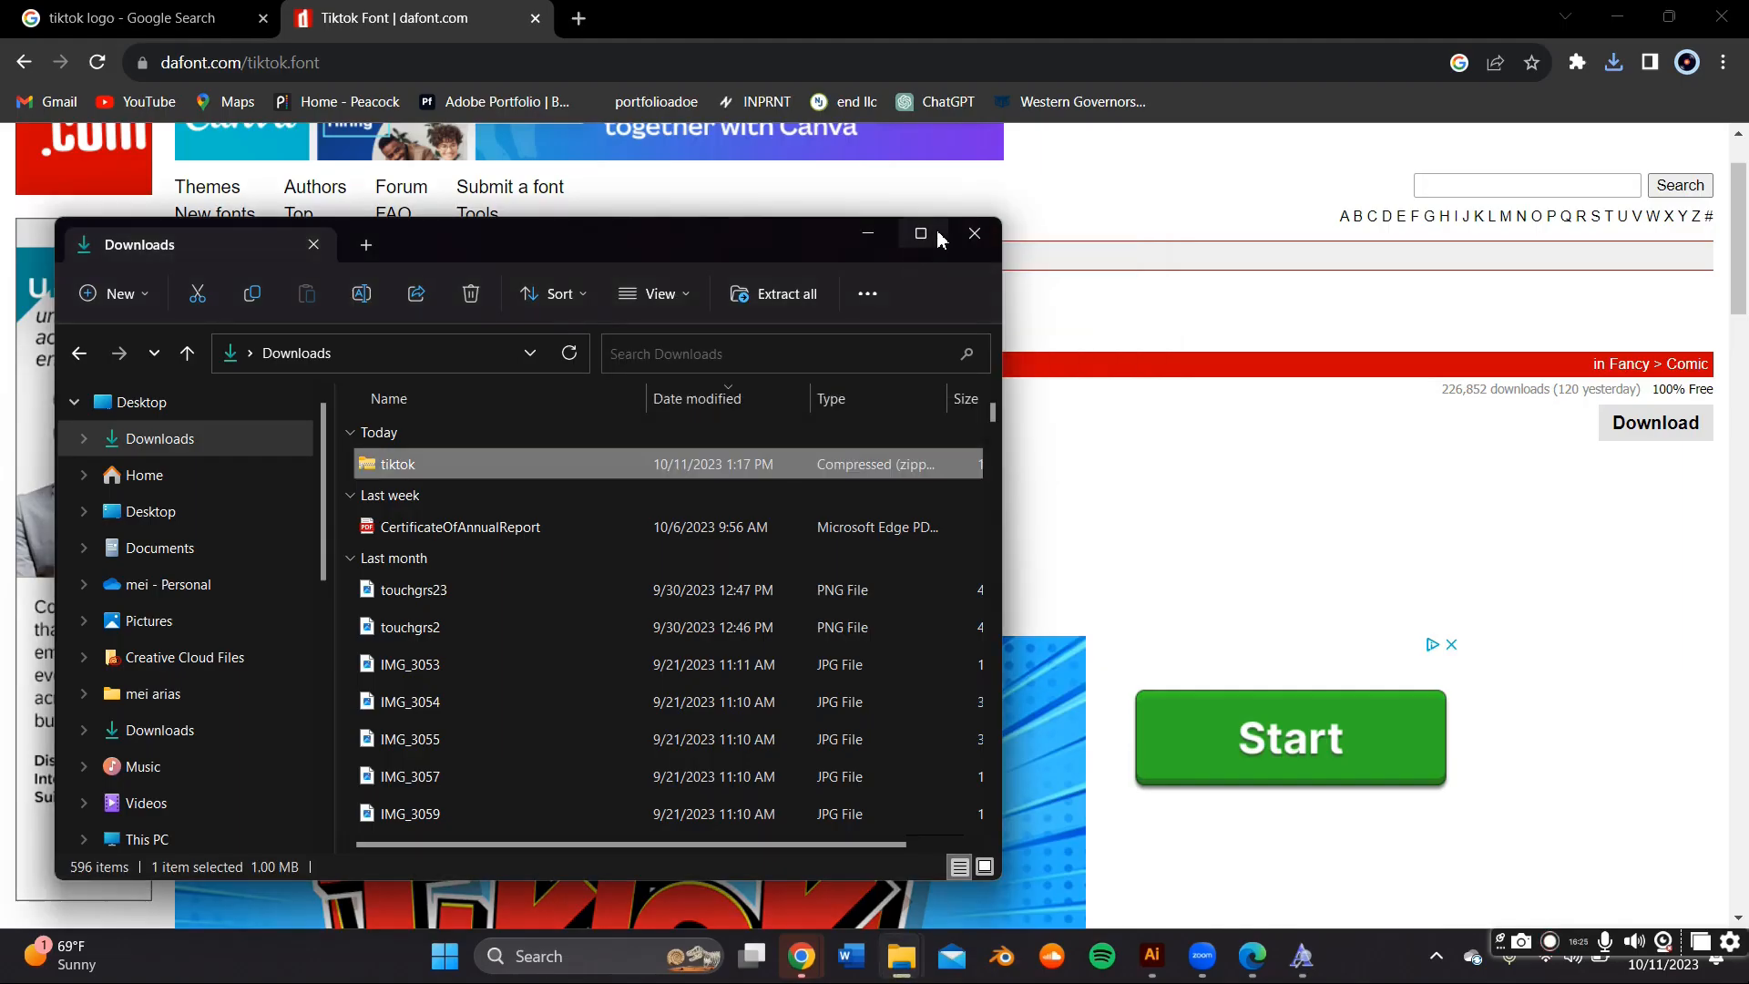
left_click(867, 233)
scroll(968, 402, "down", 1)
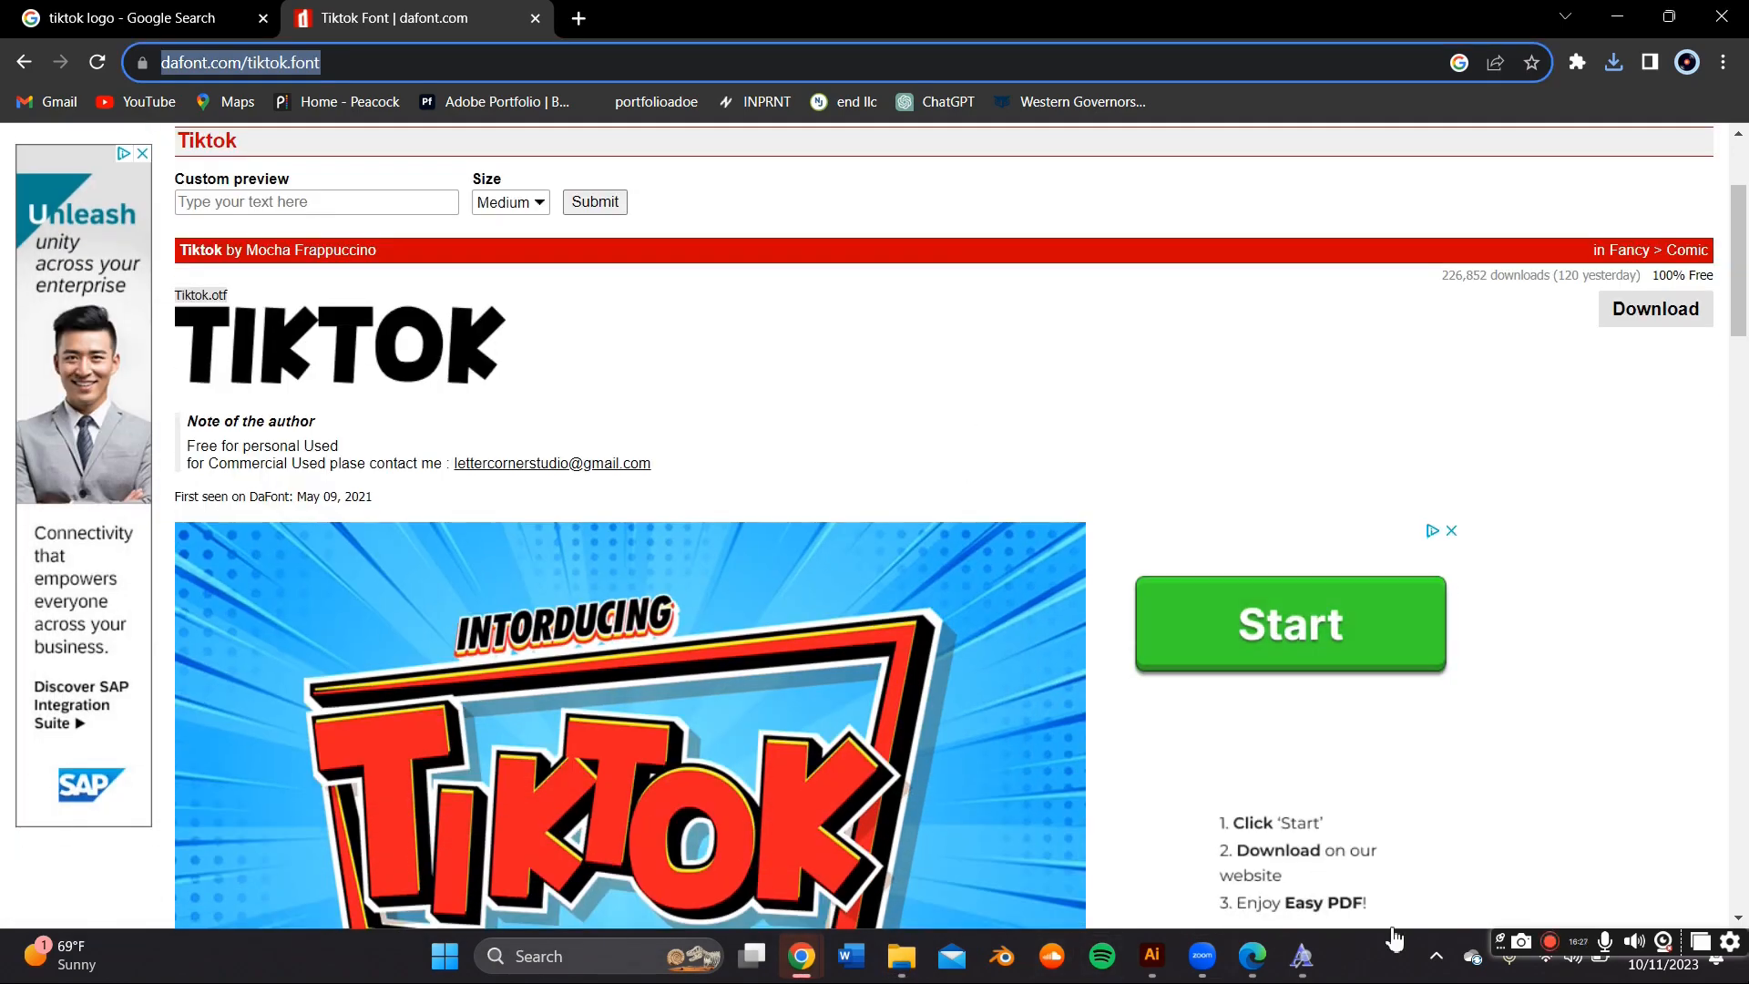
left_click(1150, 973)
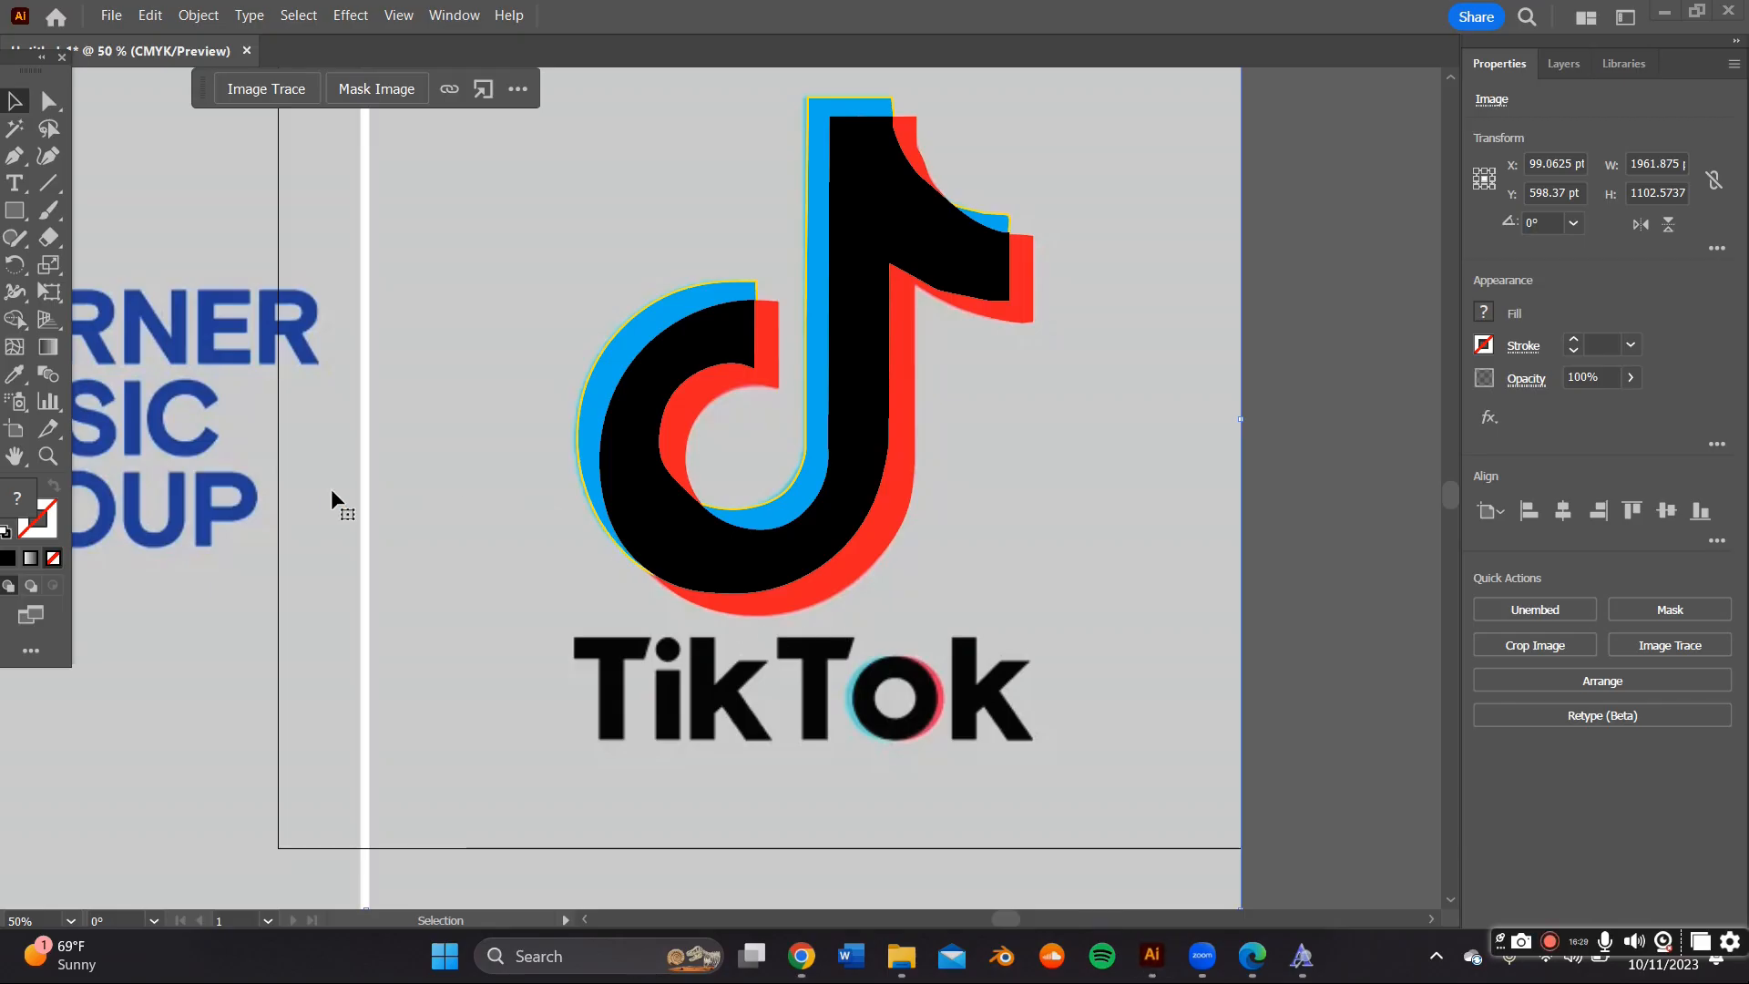
Place text beneath the traced note and remove the space between TIK and TOK in the teal wordmark
key("t")
left_click(512, 649)
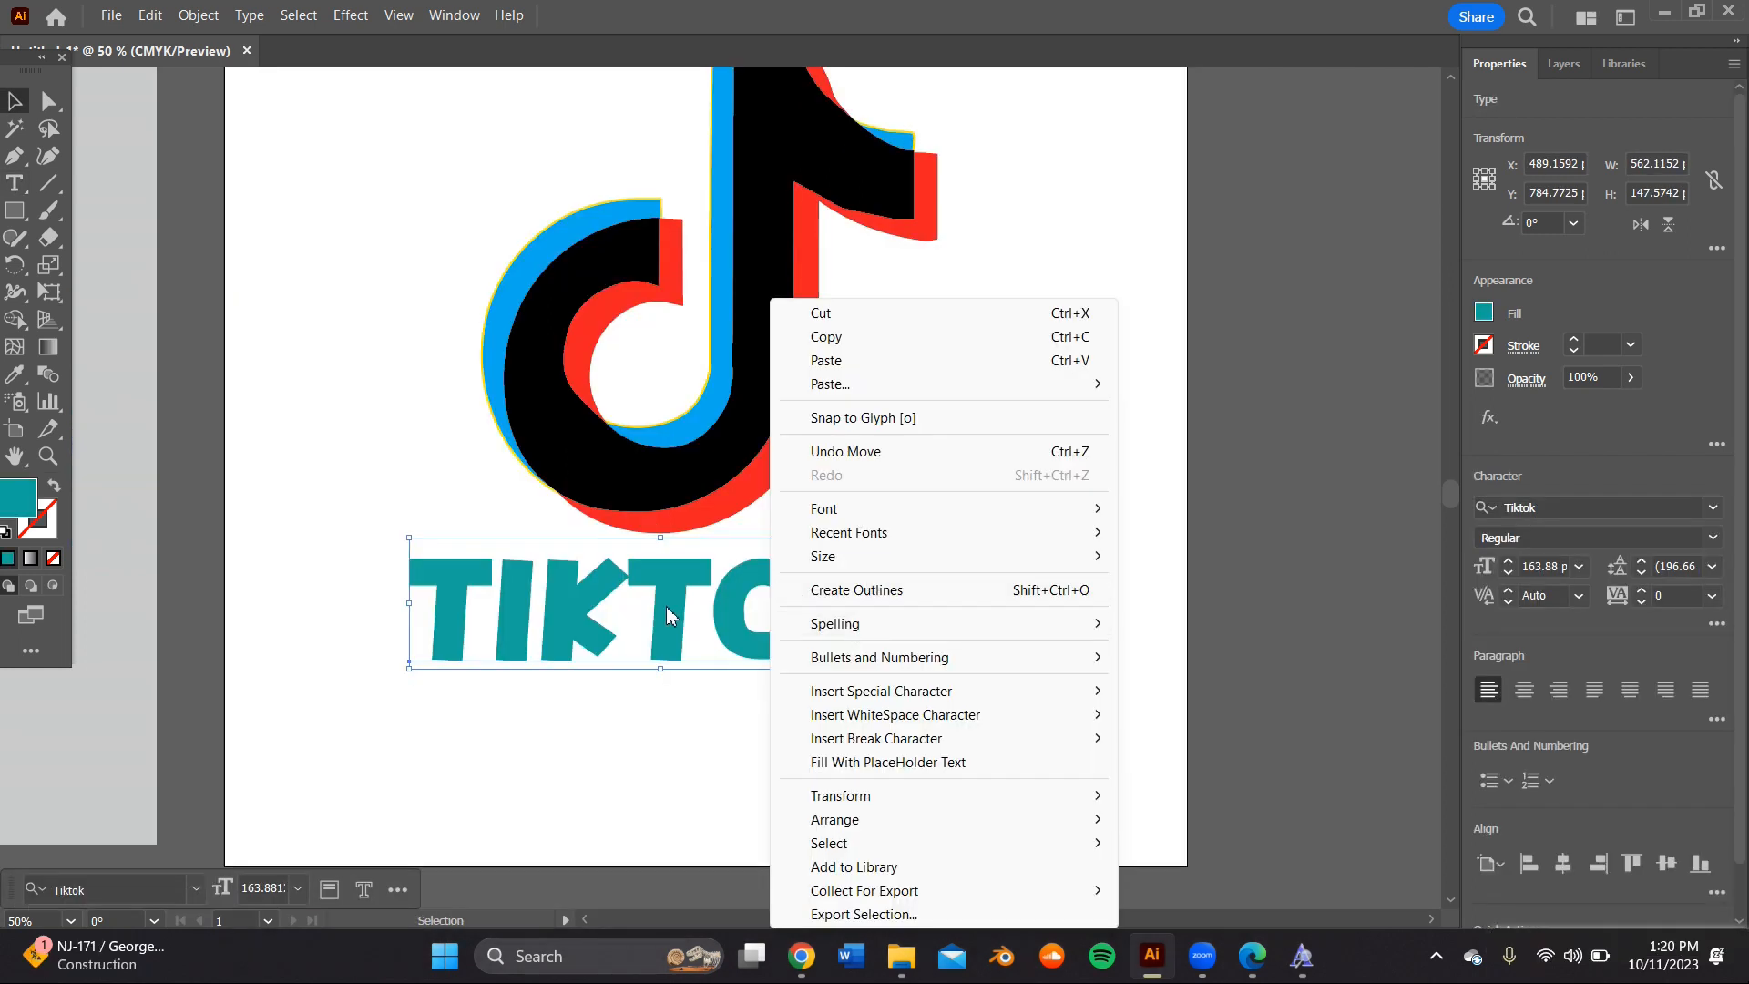
left_click(623, 573)
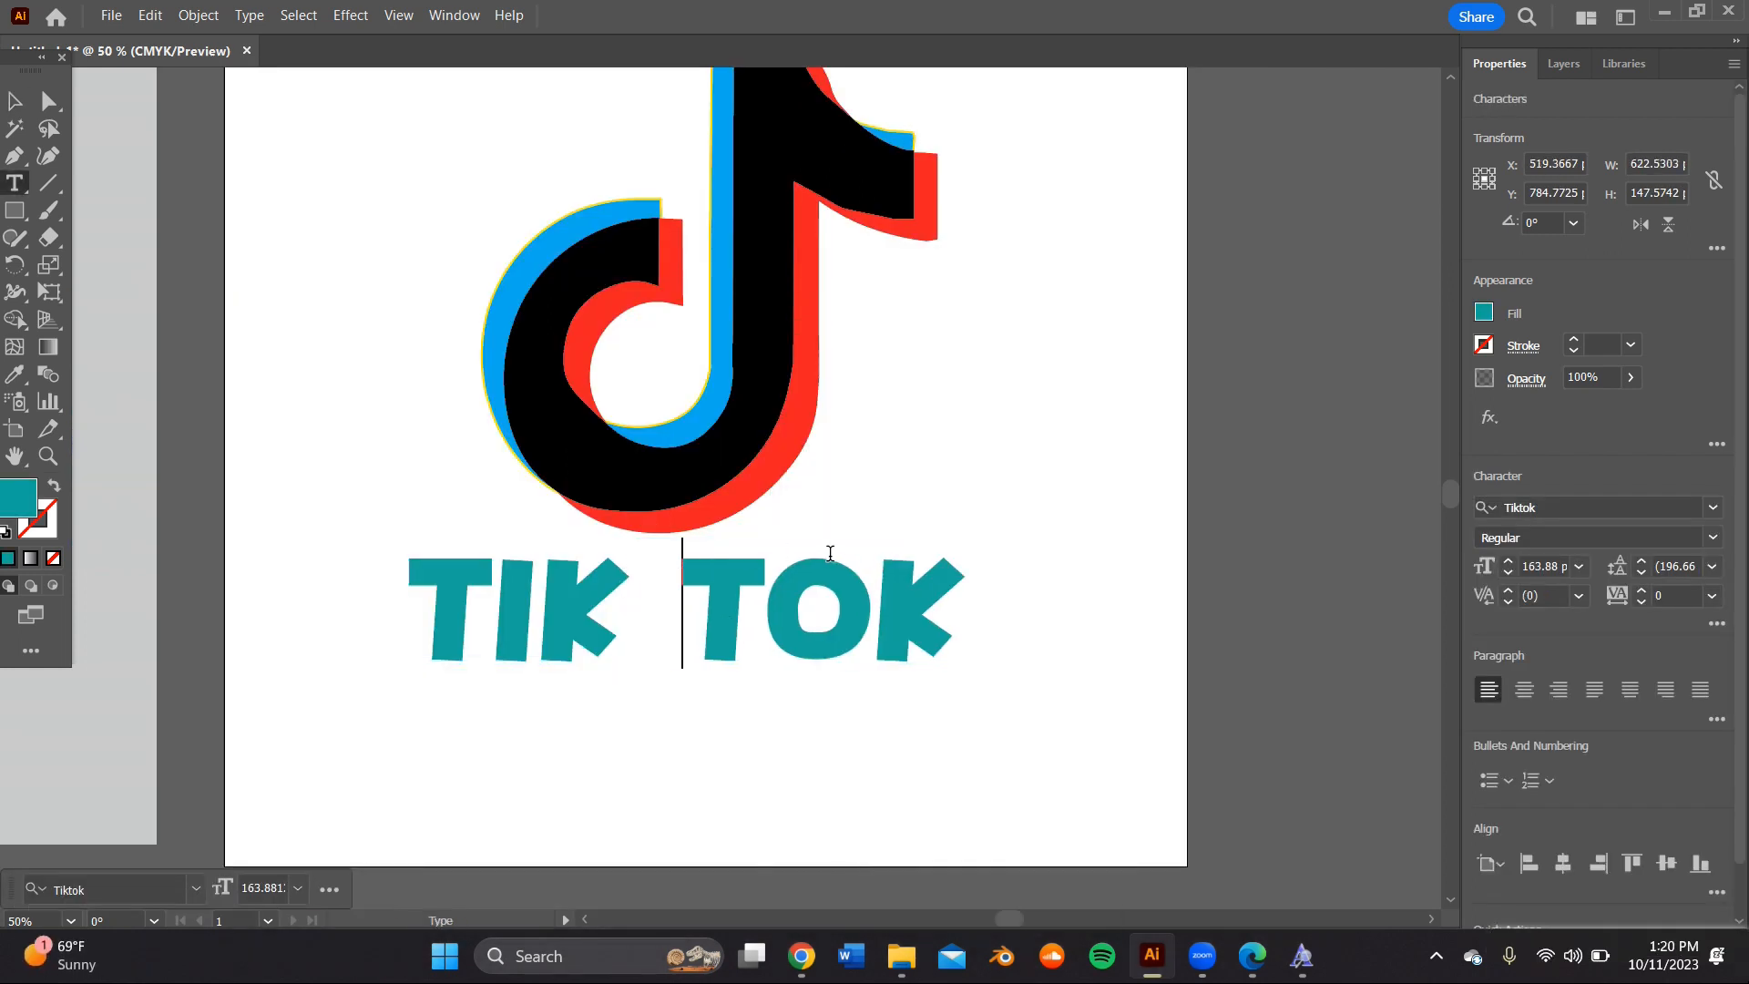
key("BackSpace")
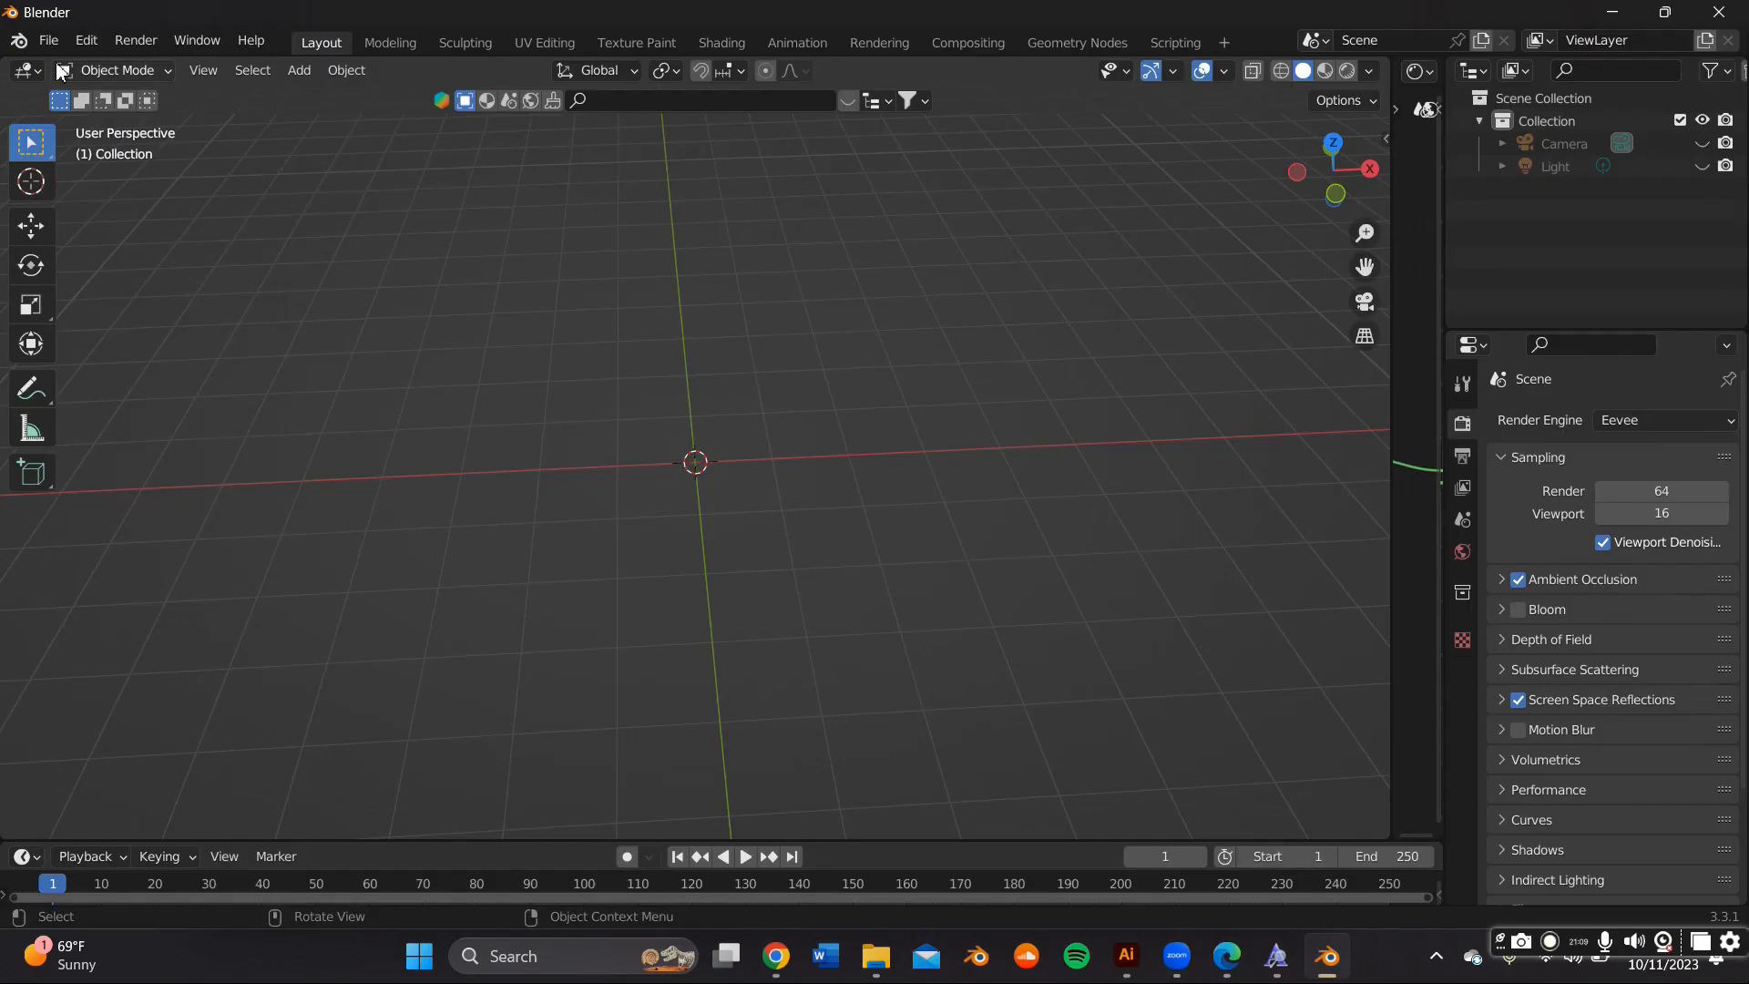
Import tiktoksccg.svg from the Downloads folder as Scalable Vector Graphics
left_click(49, 40)
mouse_move(130, 347)
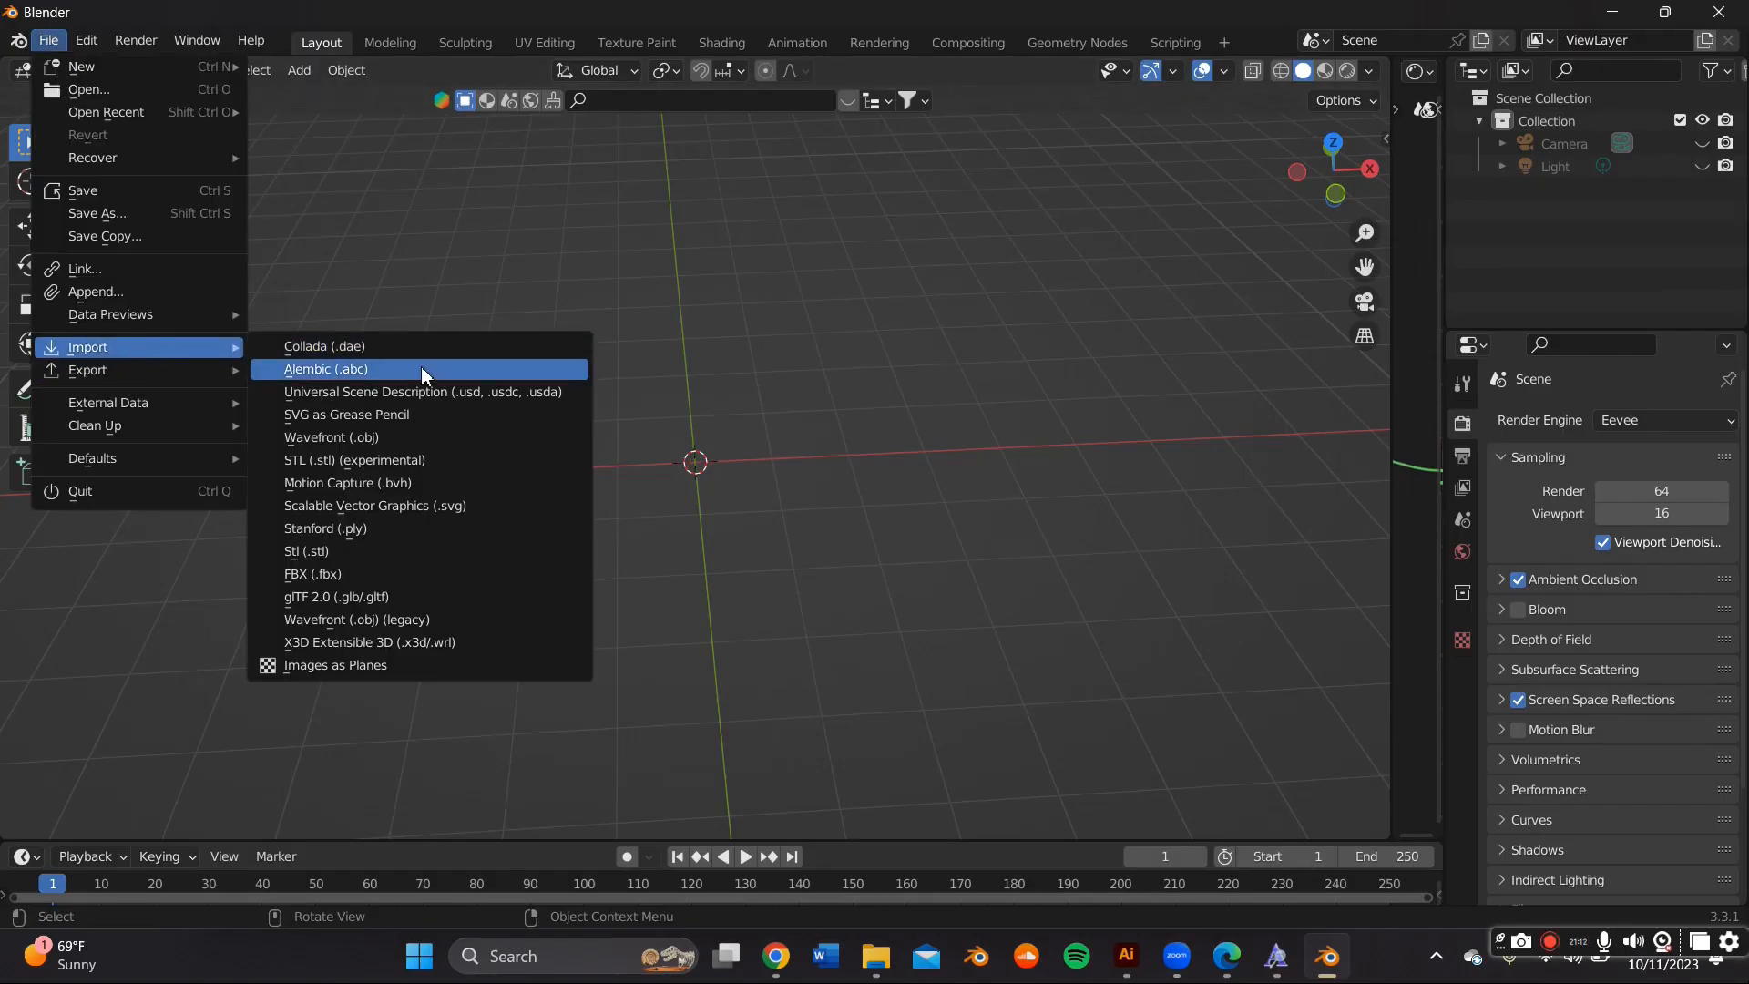
left_click(448, 506)
left_click(167, 362)
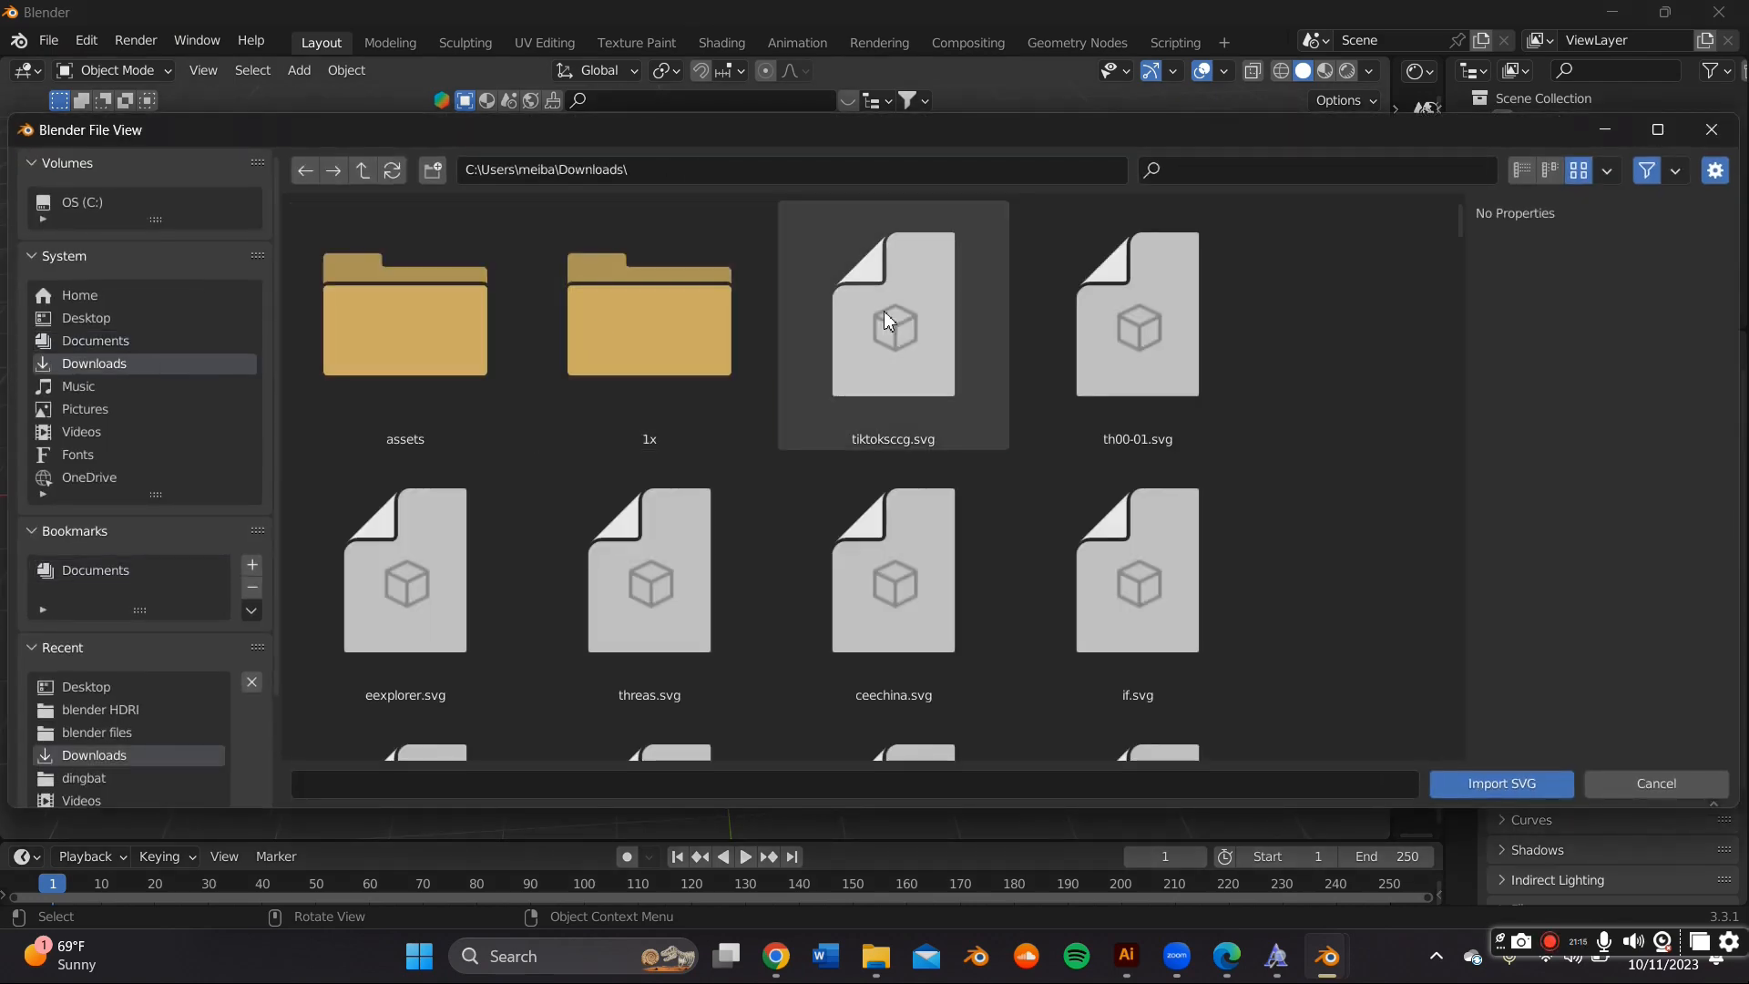
double_click(879, 311)
Scale up all the imported logo curves
scroll(914, 547, "up", 4)
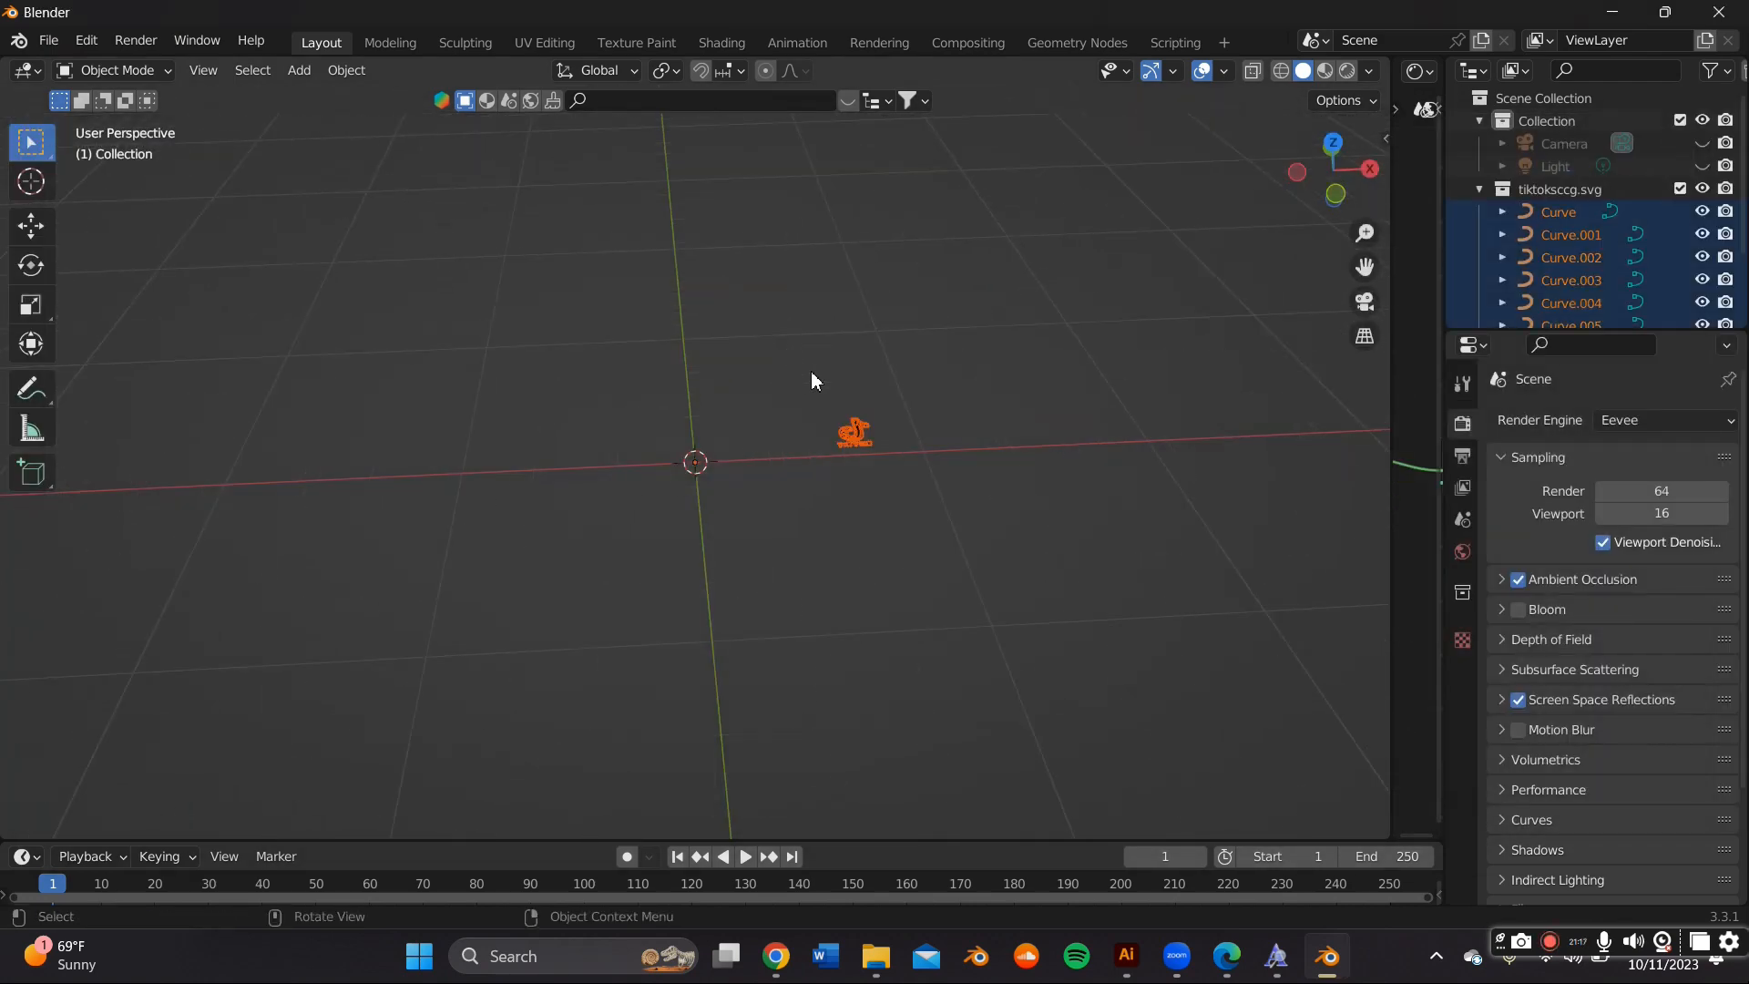
key("s")
left_click(160, 342)
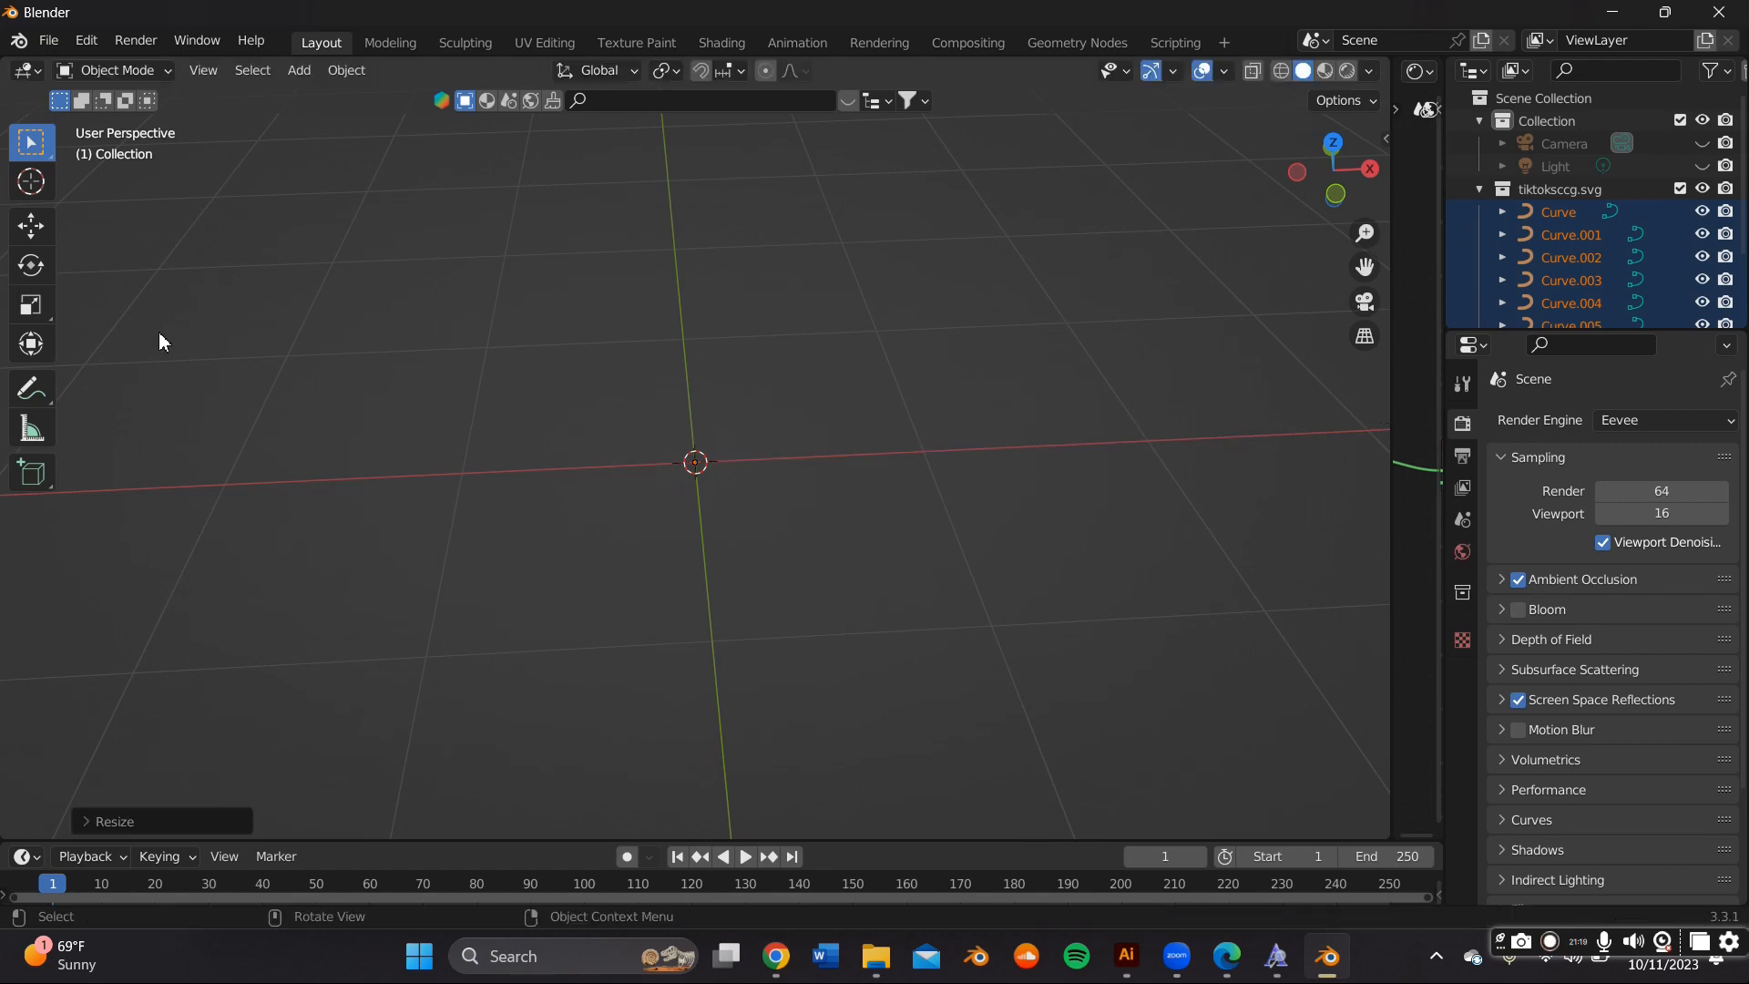
Select the imported logo curves and set their origins to their geometry
scroll(465, 309, "down", 9)
left_click_drag(963, 420, 992, 380)
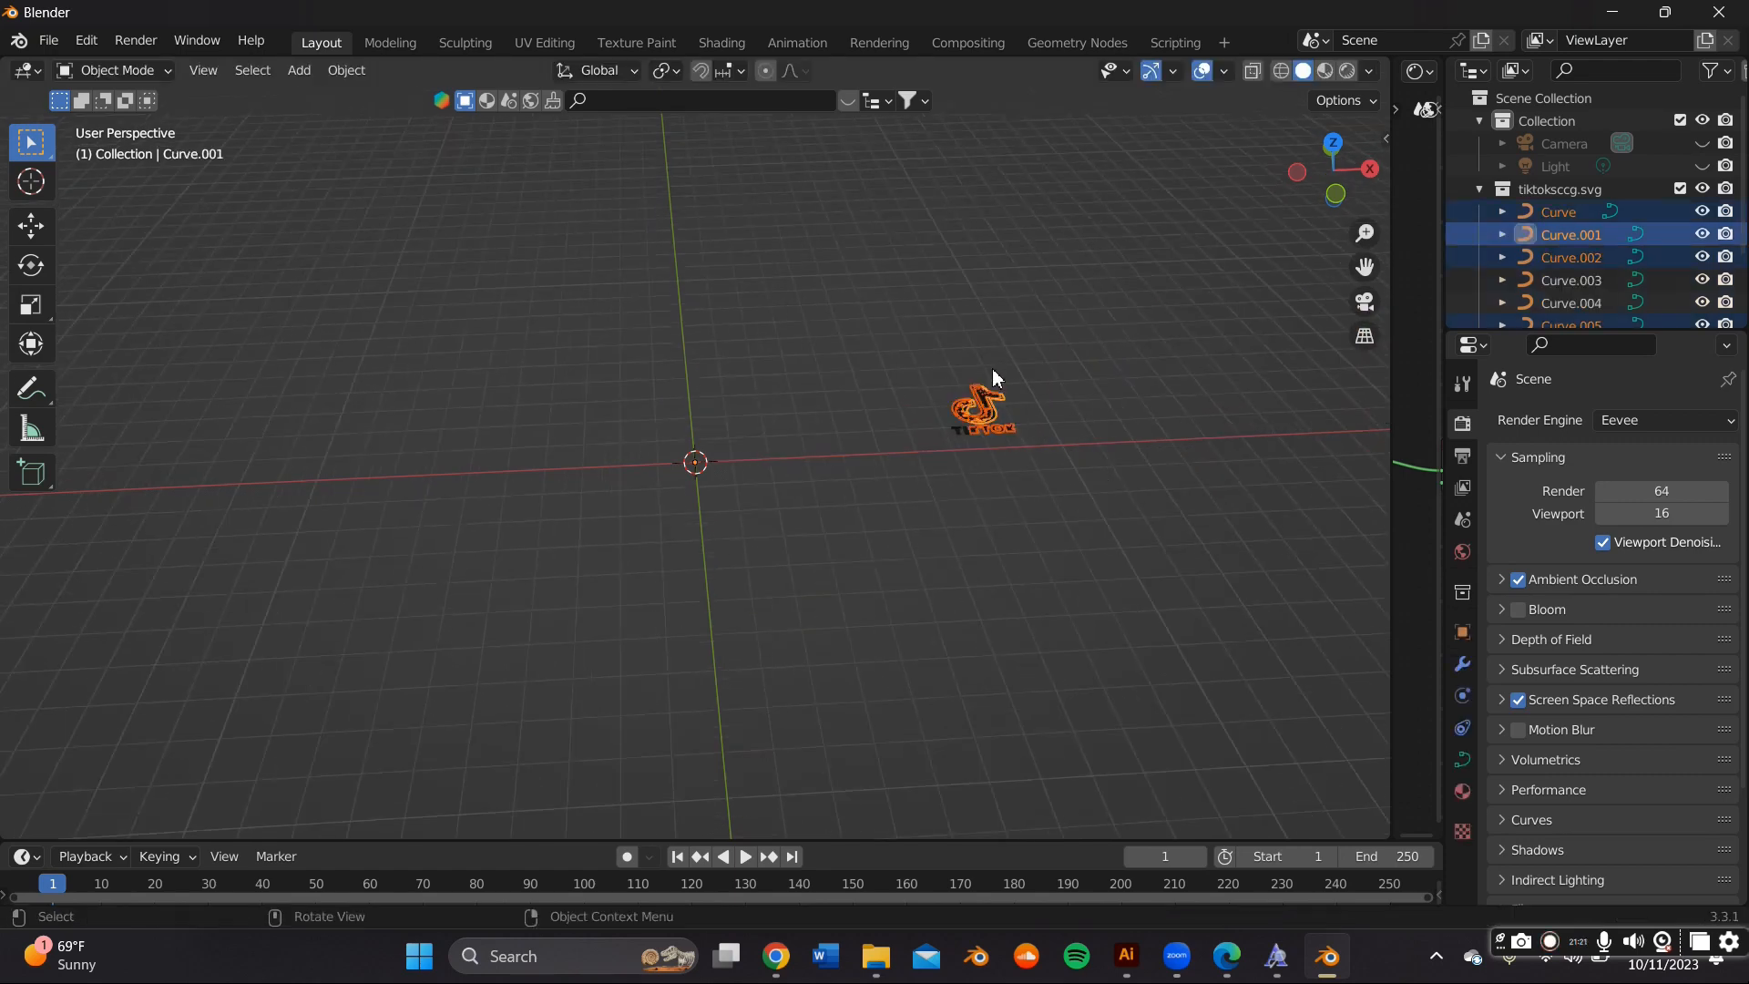
right_click(991, 385)
mouse_move(941, 567)
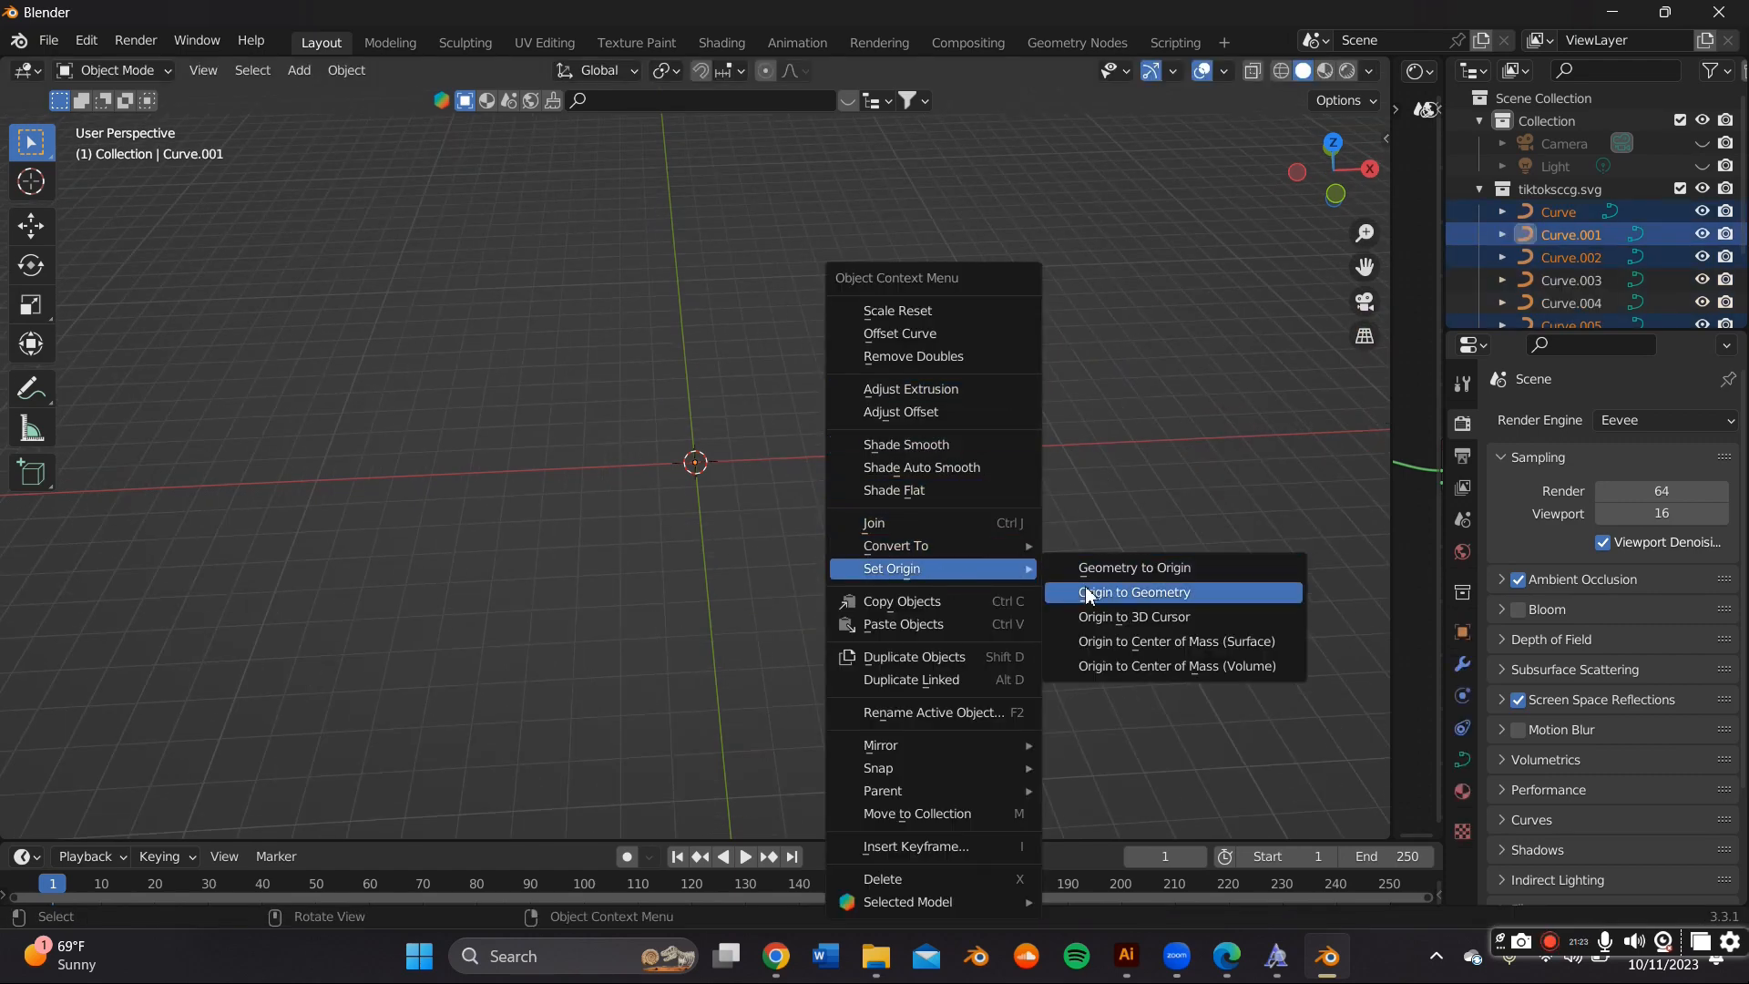
left_click(1085, 590)
Select all the logo curves and move them along the X axis to the 3D cursor at the world center
left_click(30, 225)
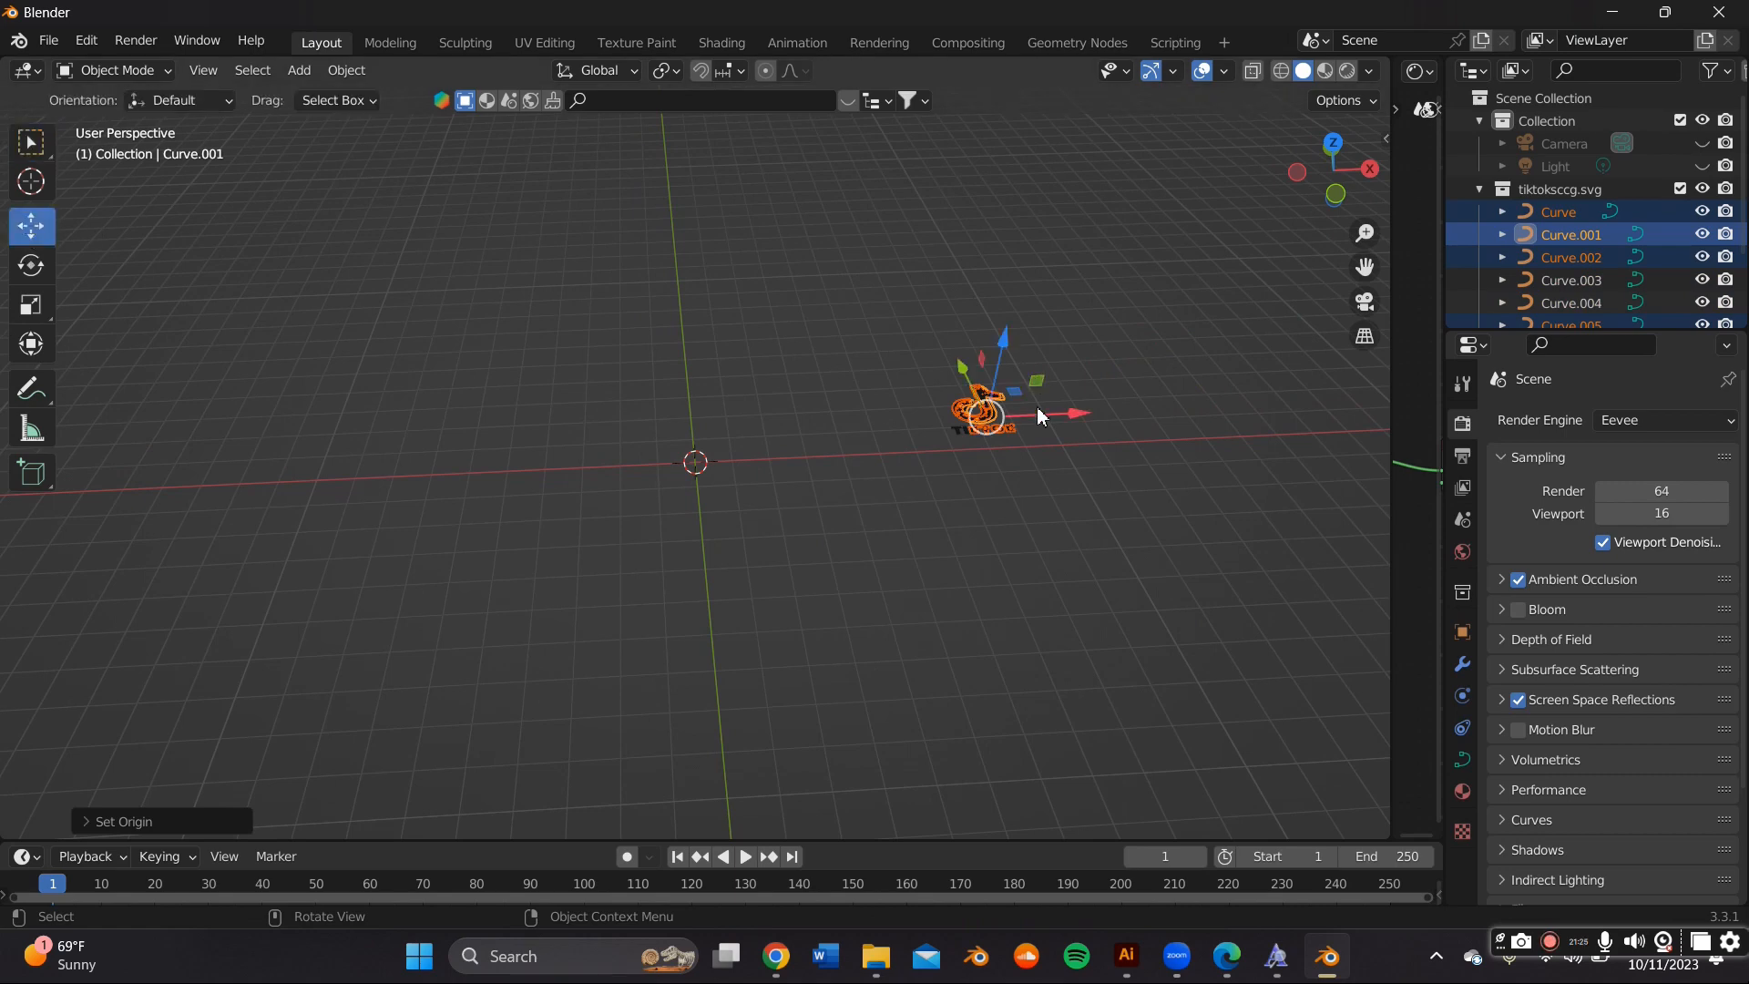
left_click_drag(1041, 417, 742, 458)
key("ctrl+z")
left_click_drag(1043, 490, 893, 361)
left_click_drag(993, 419, 689, 451)
Set the origins of all the moved logo curves to their geometry
right_click(689, 456)
mouse_move(696, 464)
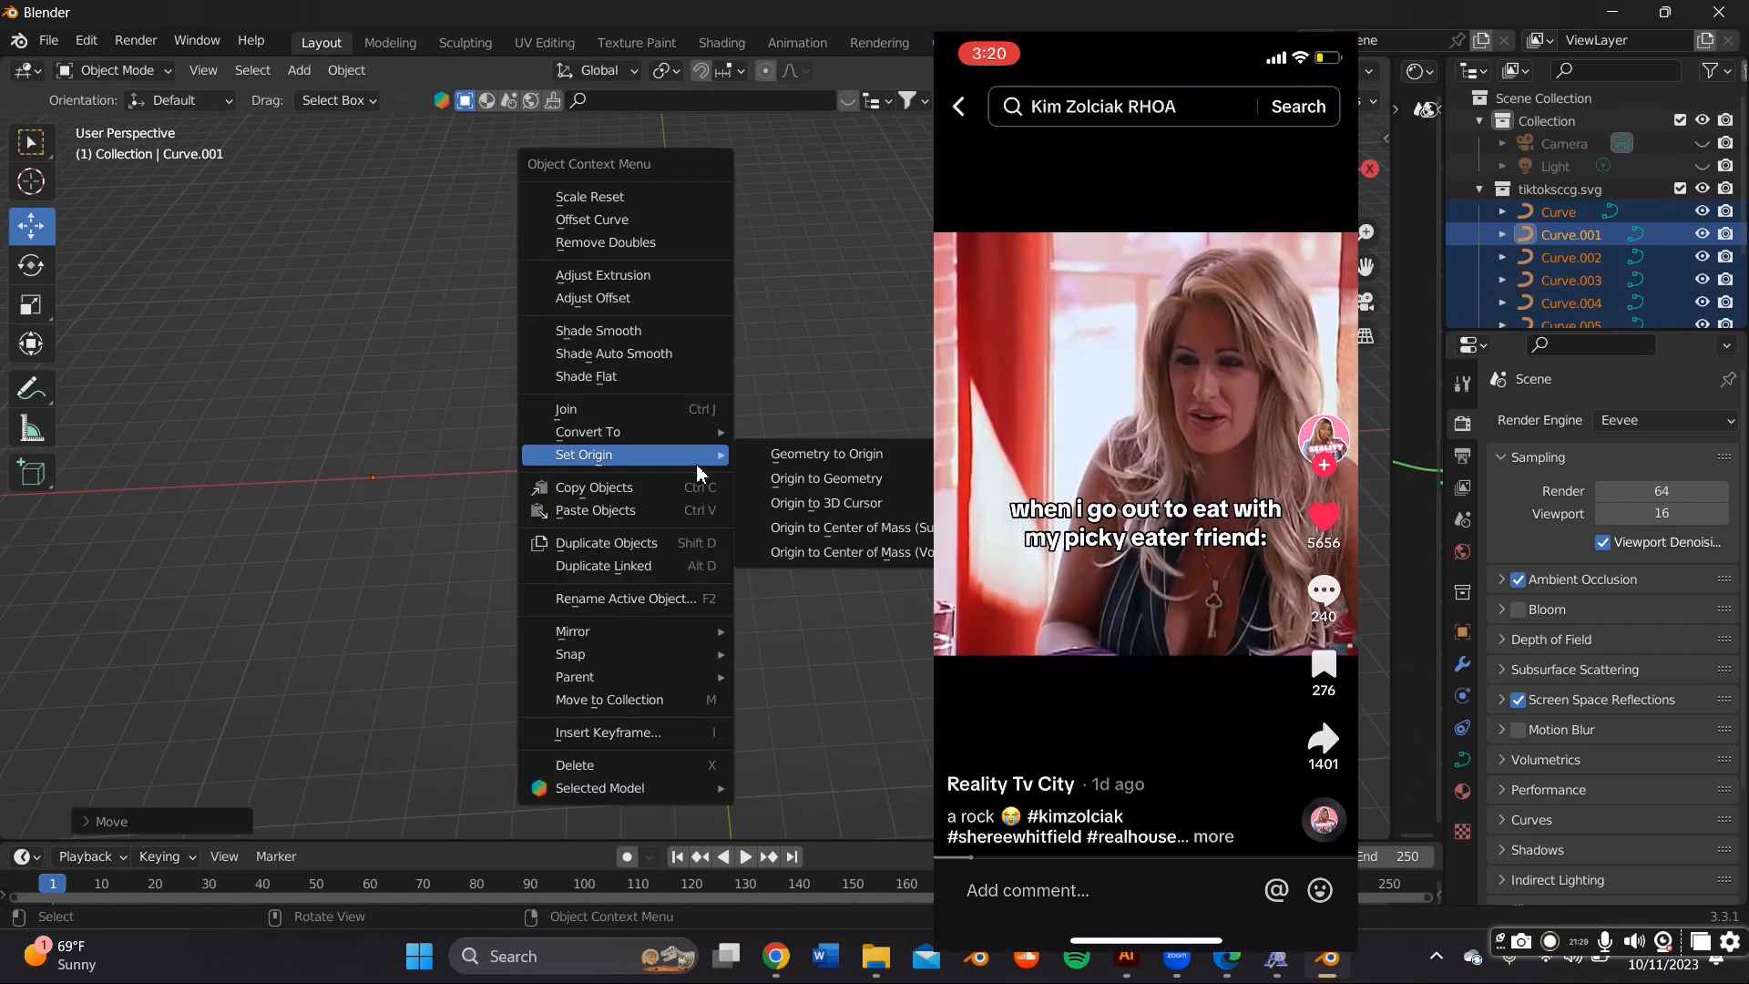
left_click(820, 502)
Enlarge the logo curves around the world center, rotate them 90 degrees about the X axis and deselect them
key("s")
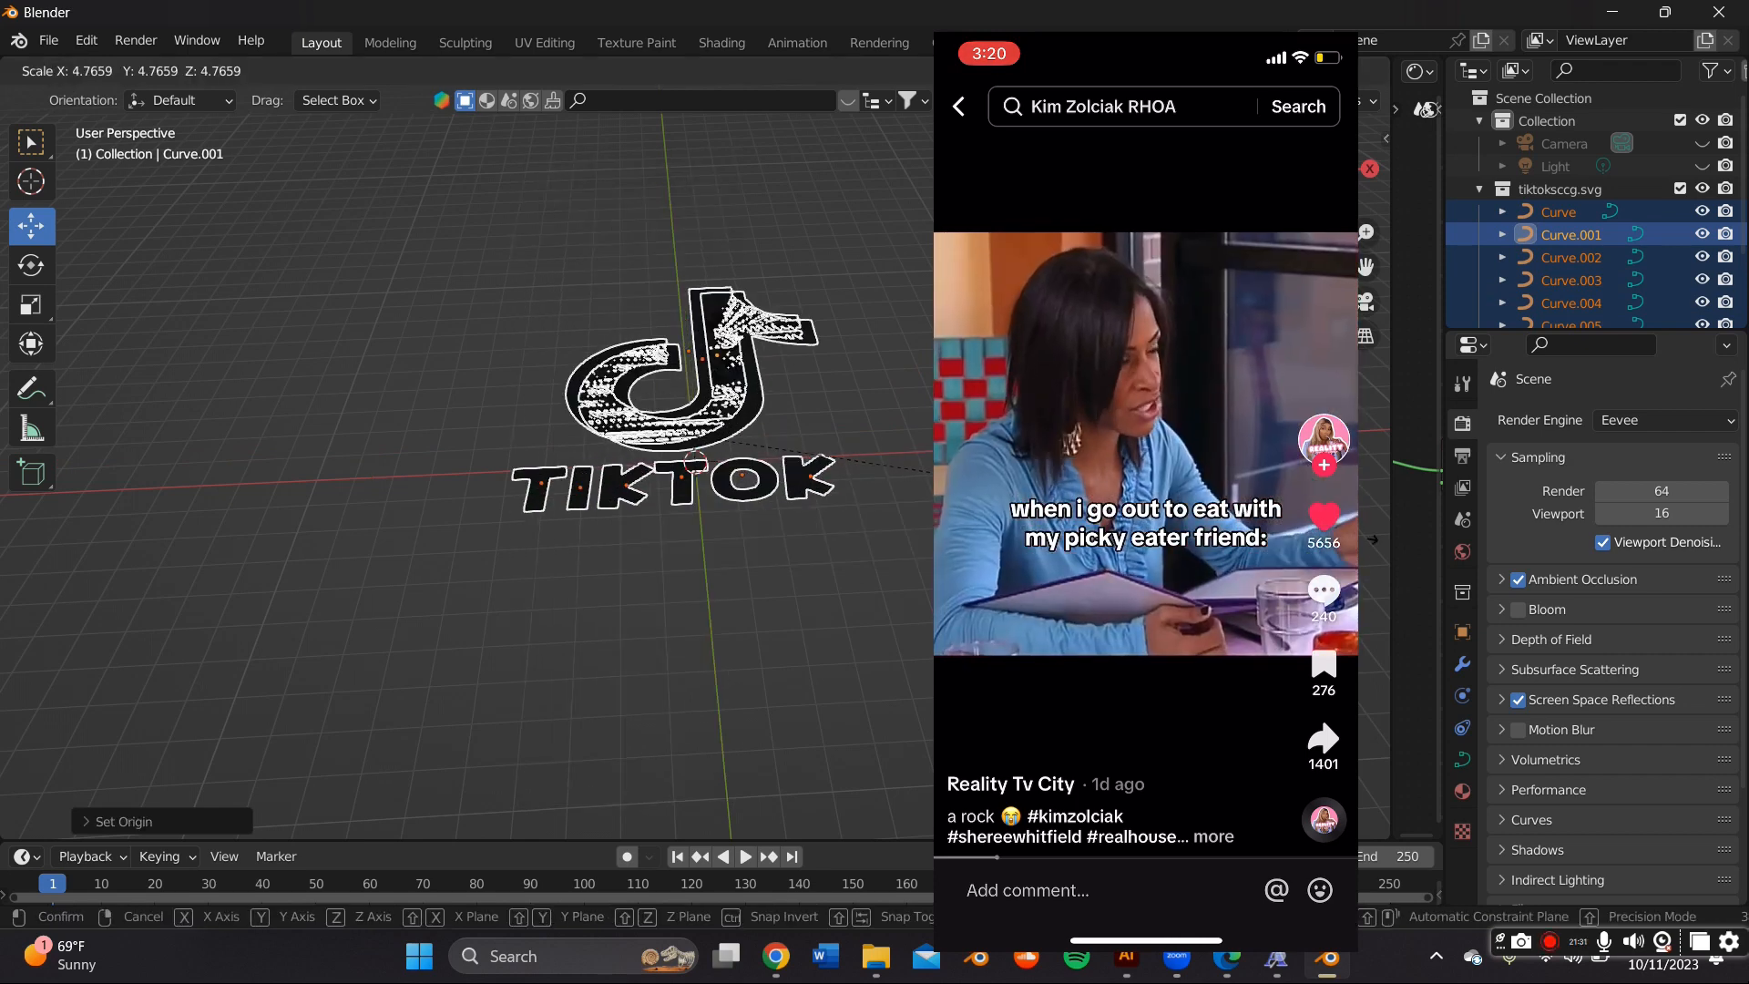
left_click(69, 518)
scroll(669, 384, "up", 1)
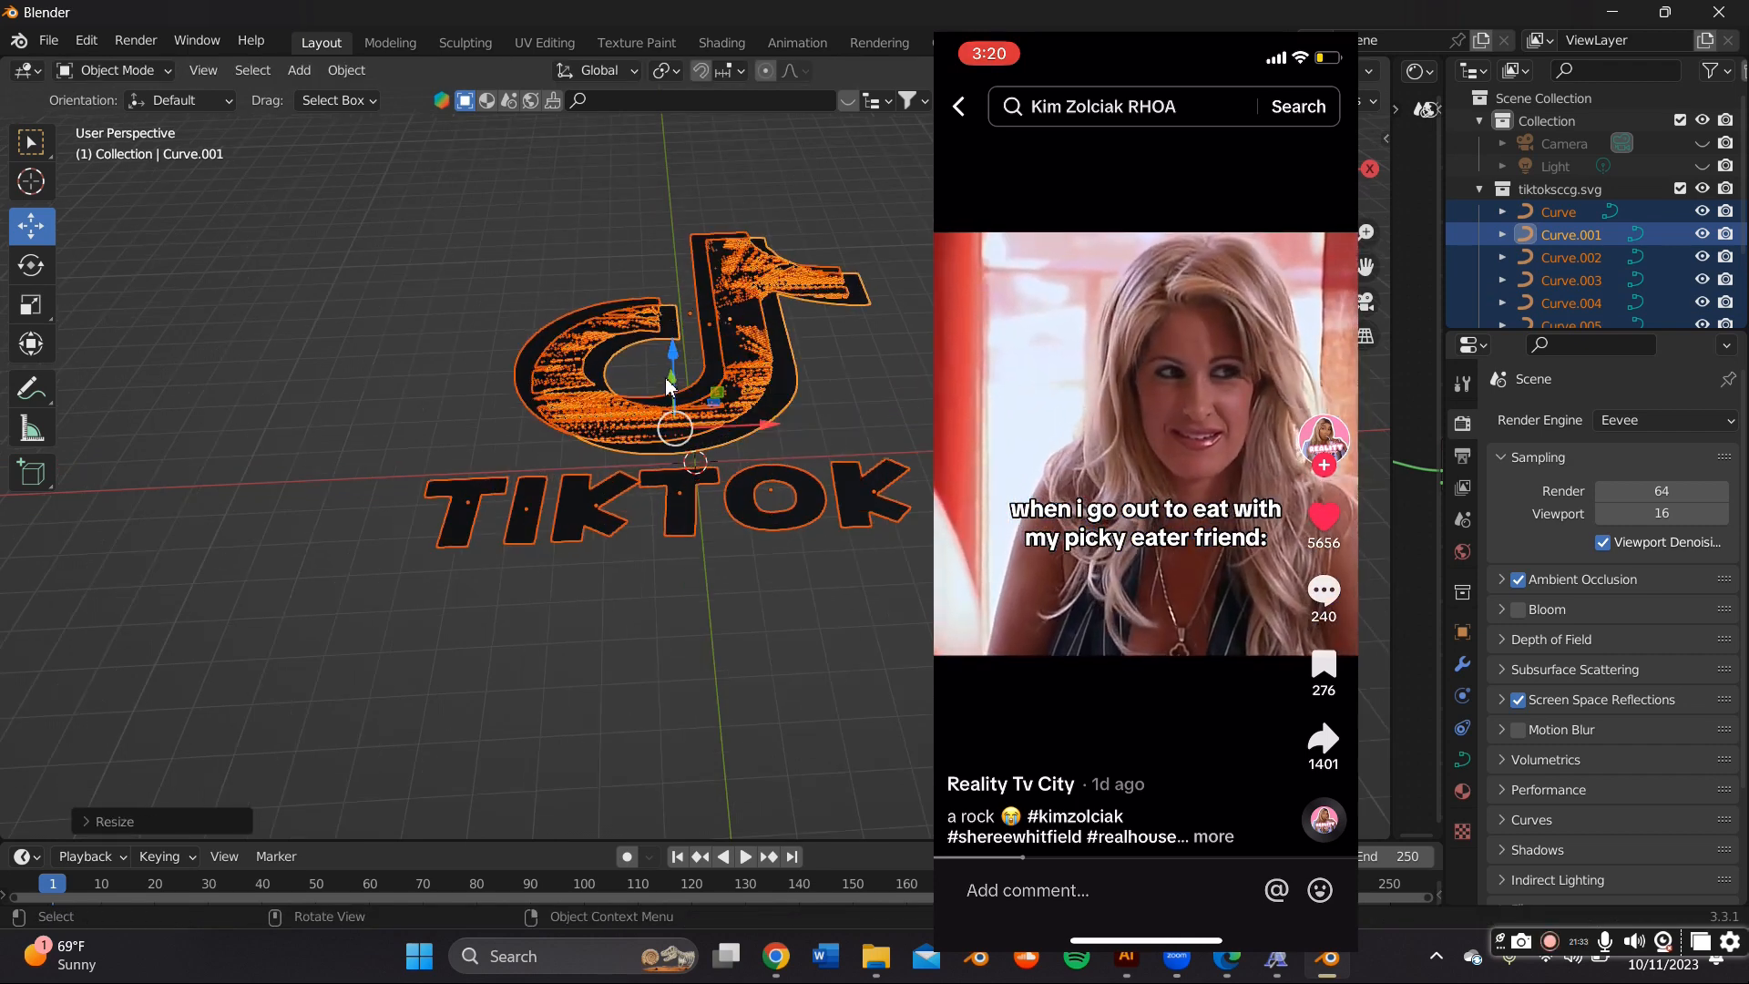
type("rx90")
key("Return")
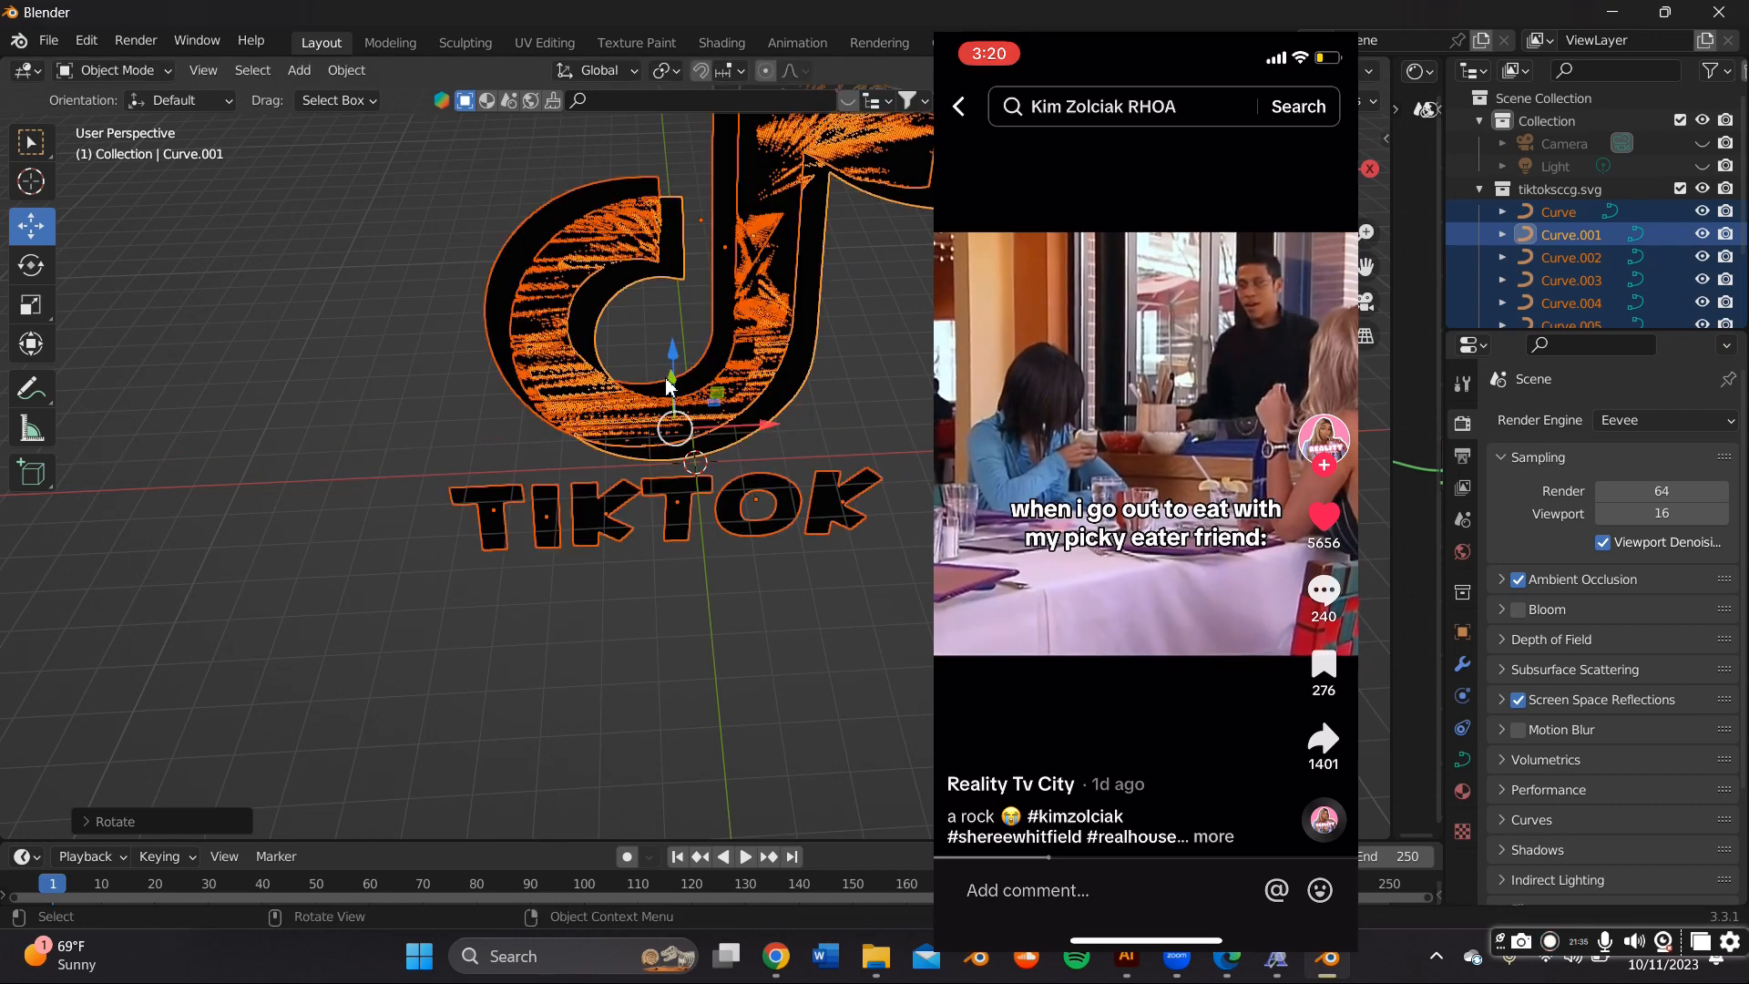
left_click(1257, 300)
Examine the upright note and wordmark from the front, the back and close up
left_click_drag(1365, 266, 1282, 429)
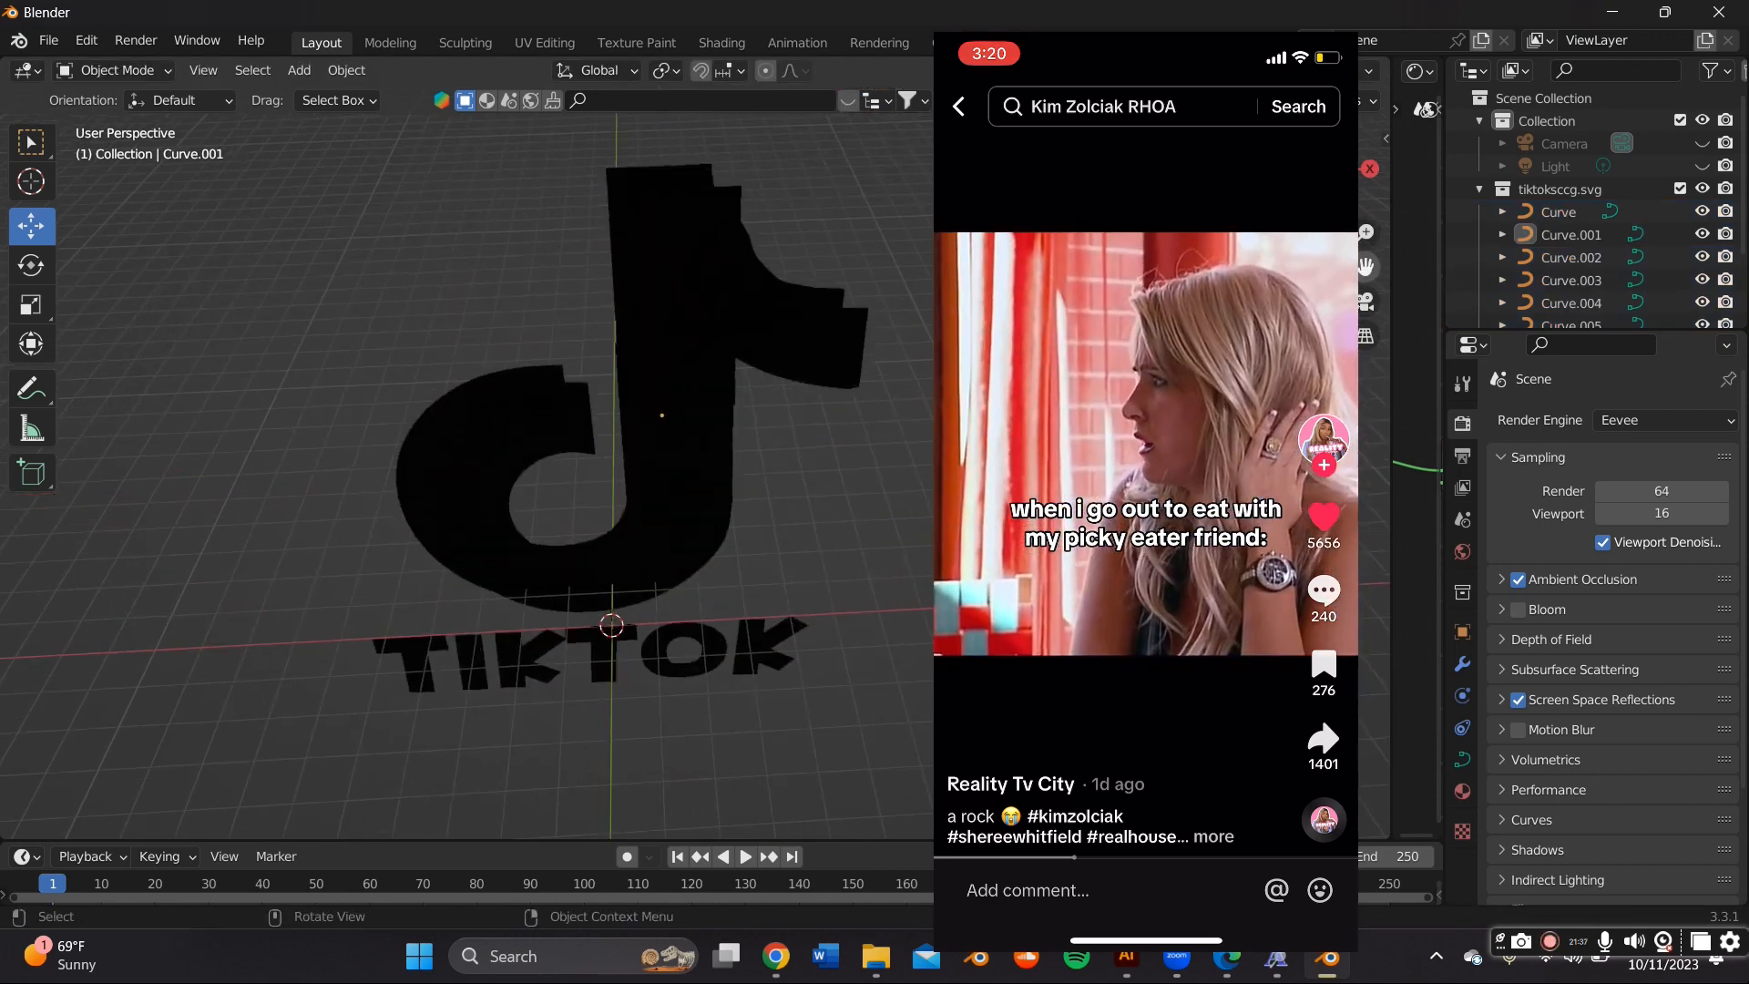
scroll(1002, 291, "up", 1)
middle_click_drag(1001, 292, 592, 255)
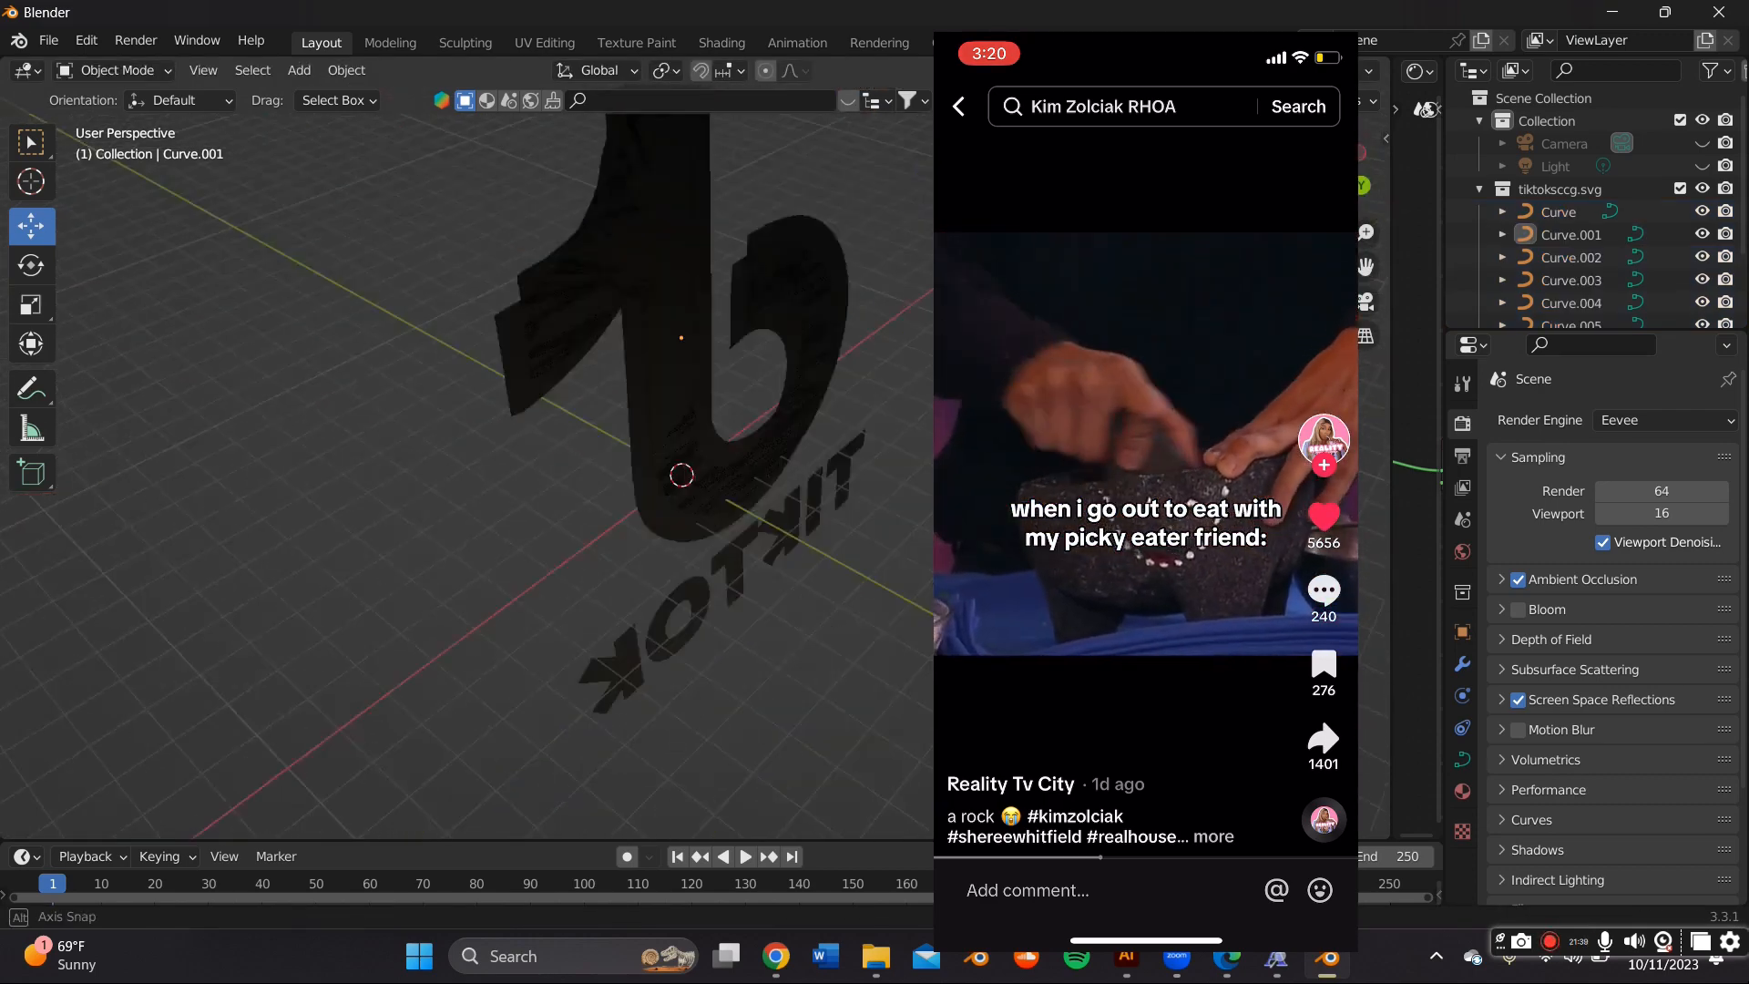
middle_click_drag(774, 337, 1010, 355)
scroll(823, 362, "down", 4)
scroll(965, 382, "up", 3)
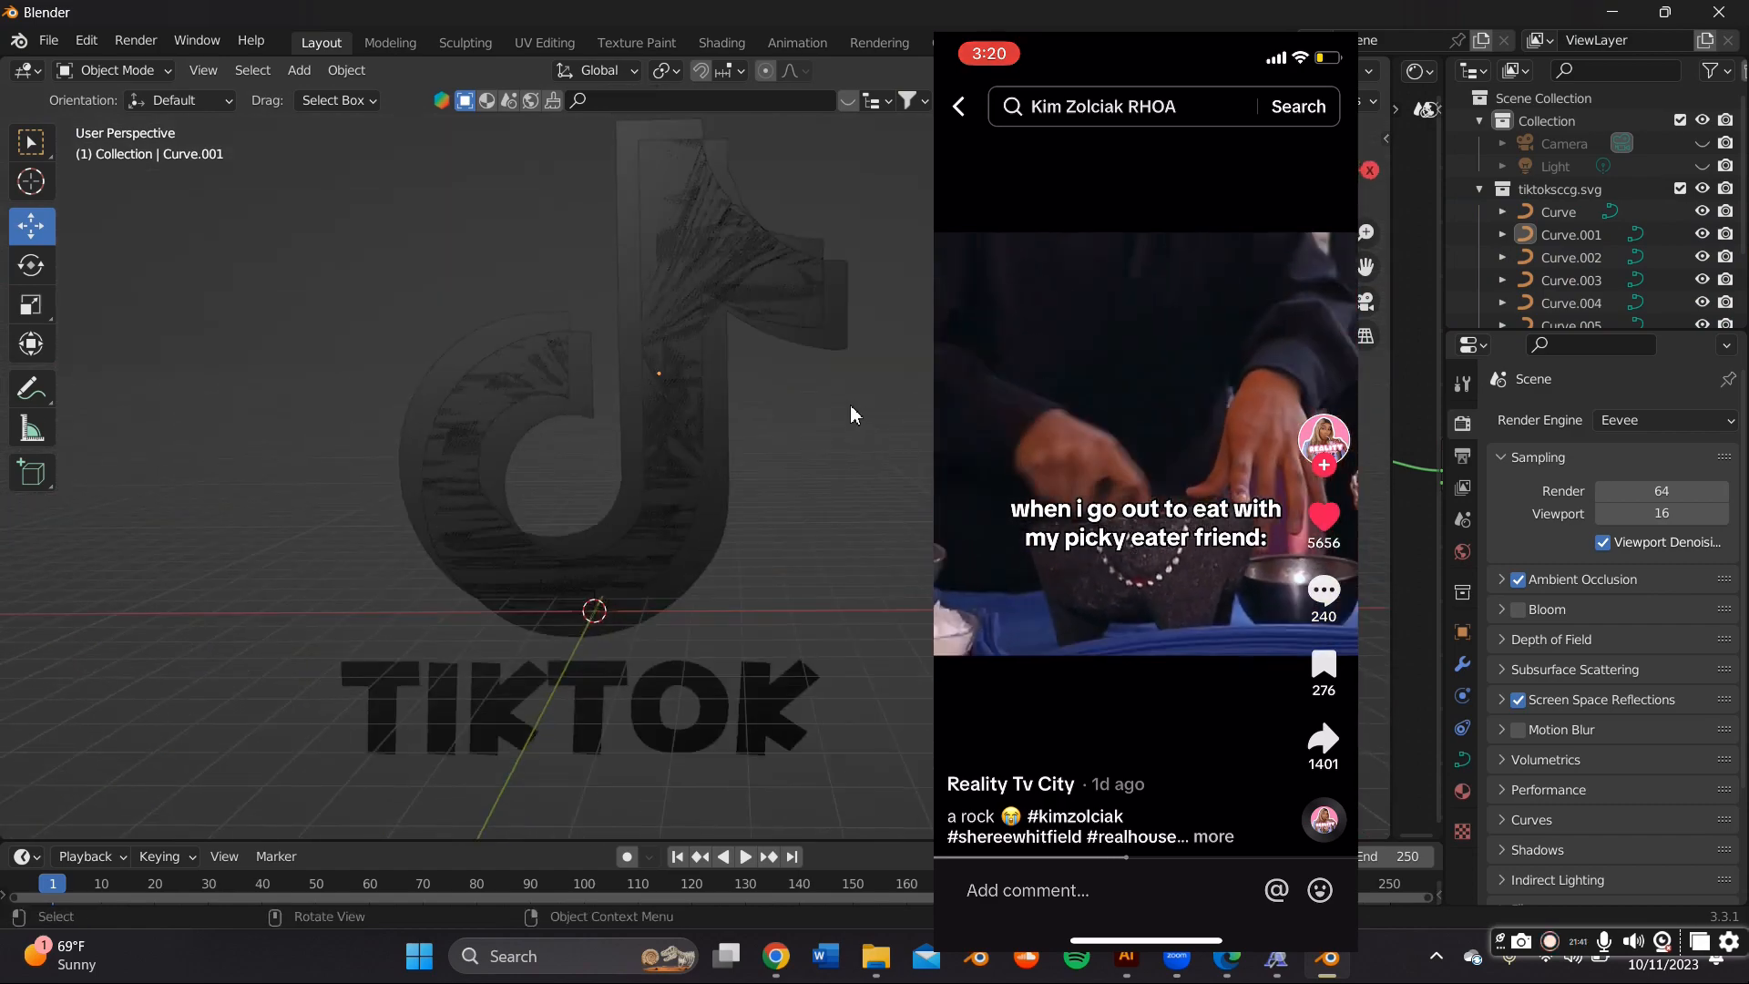
middle_click_drag(851, 414, 1029, 365)
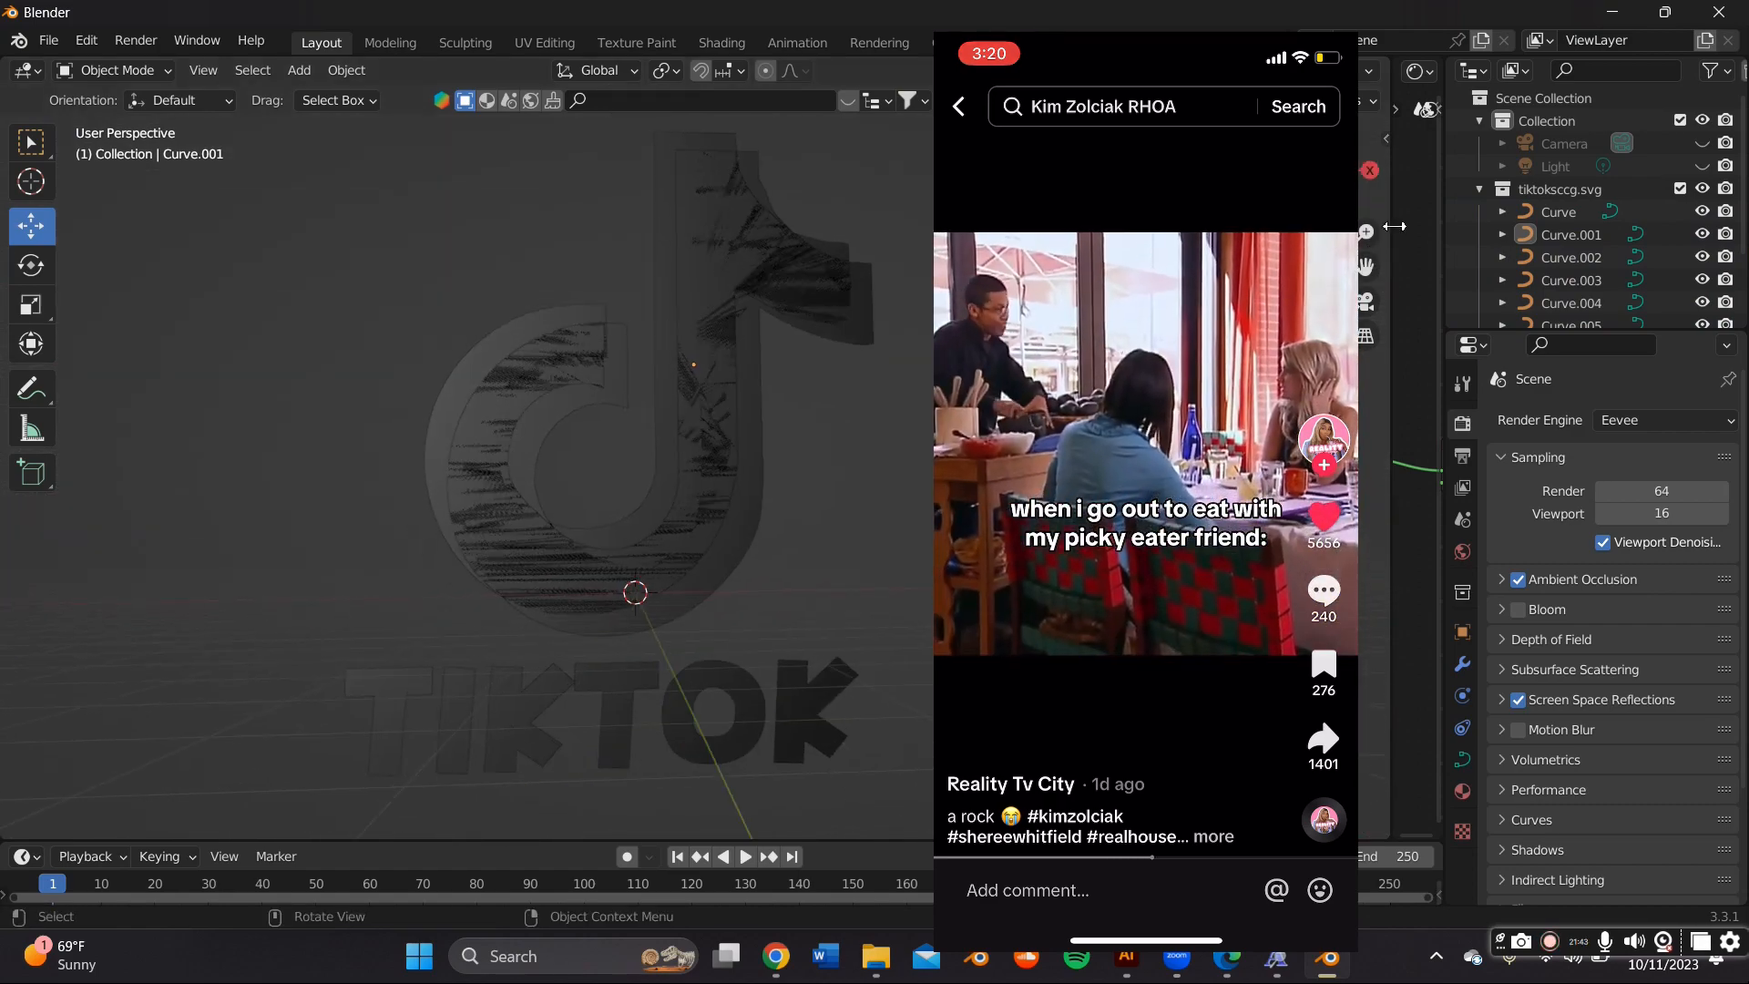
left_click_drag(1394, 226, 1417, 226)
scroll(874, 355, "up", 1)
scroll(870, 355, "down", 1)
middle_click_drag(992, 365, 942, 363)
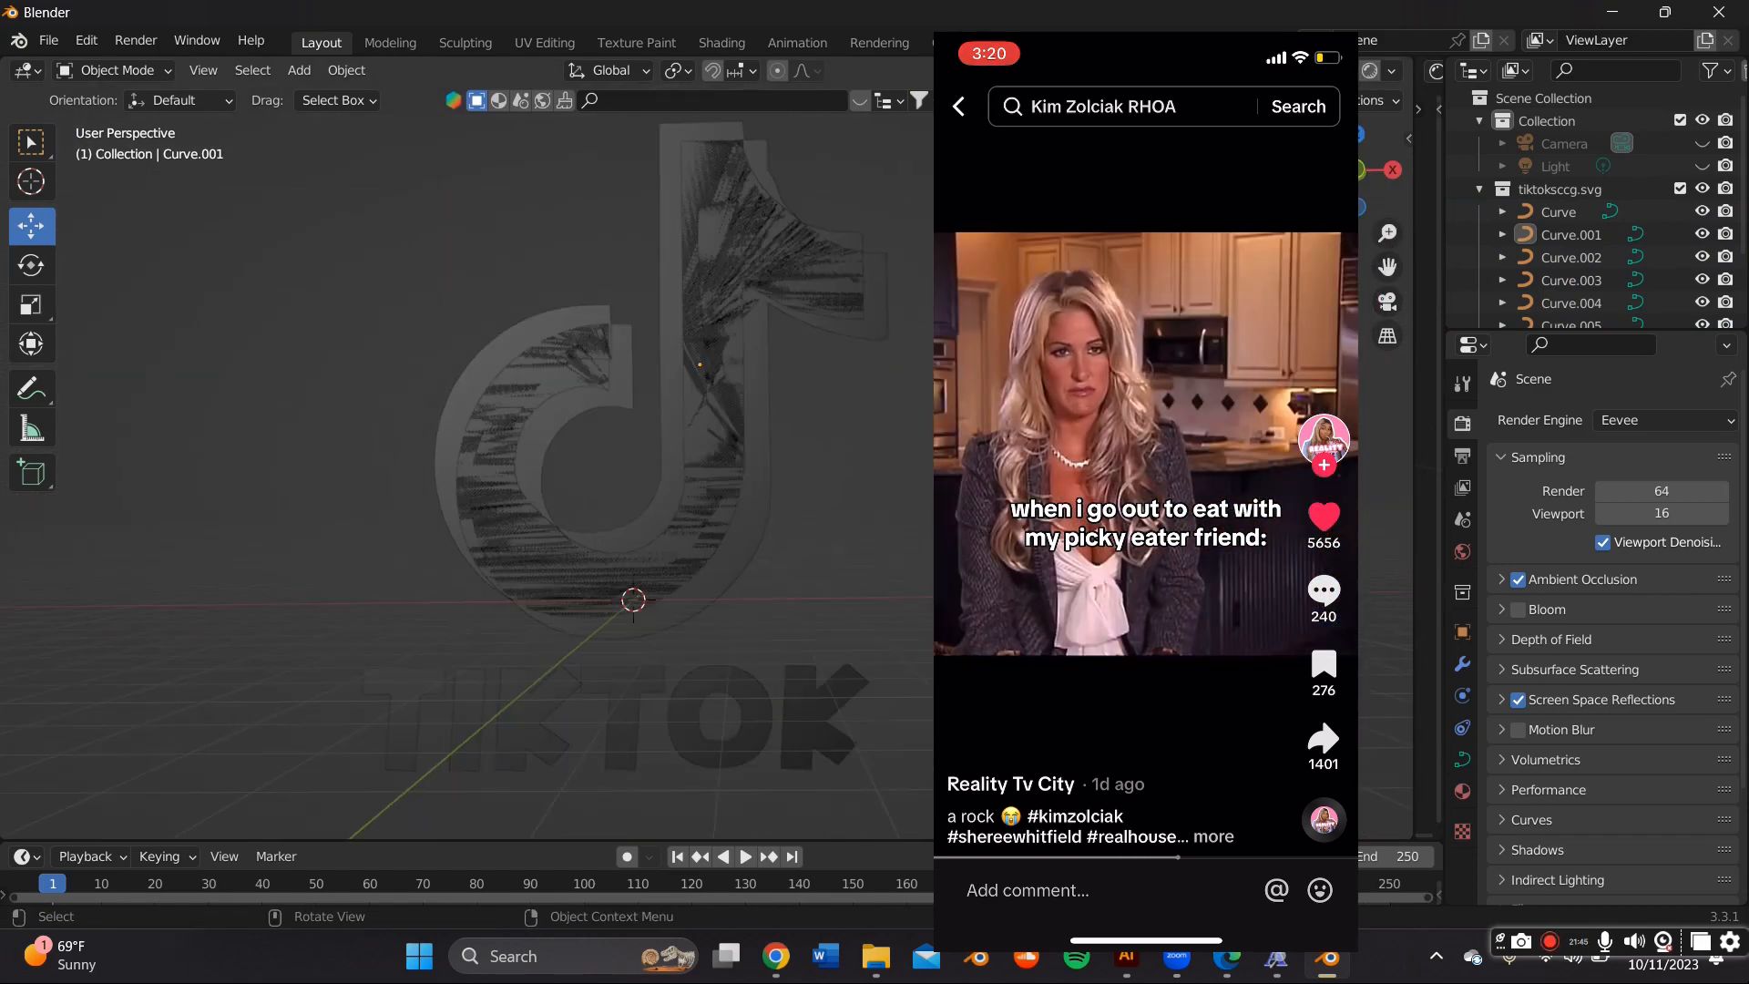
middle_click_drag(1030, 326, 942, 398, "shift")
scroll(852, 408, "up", 2)
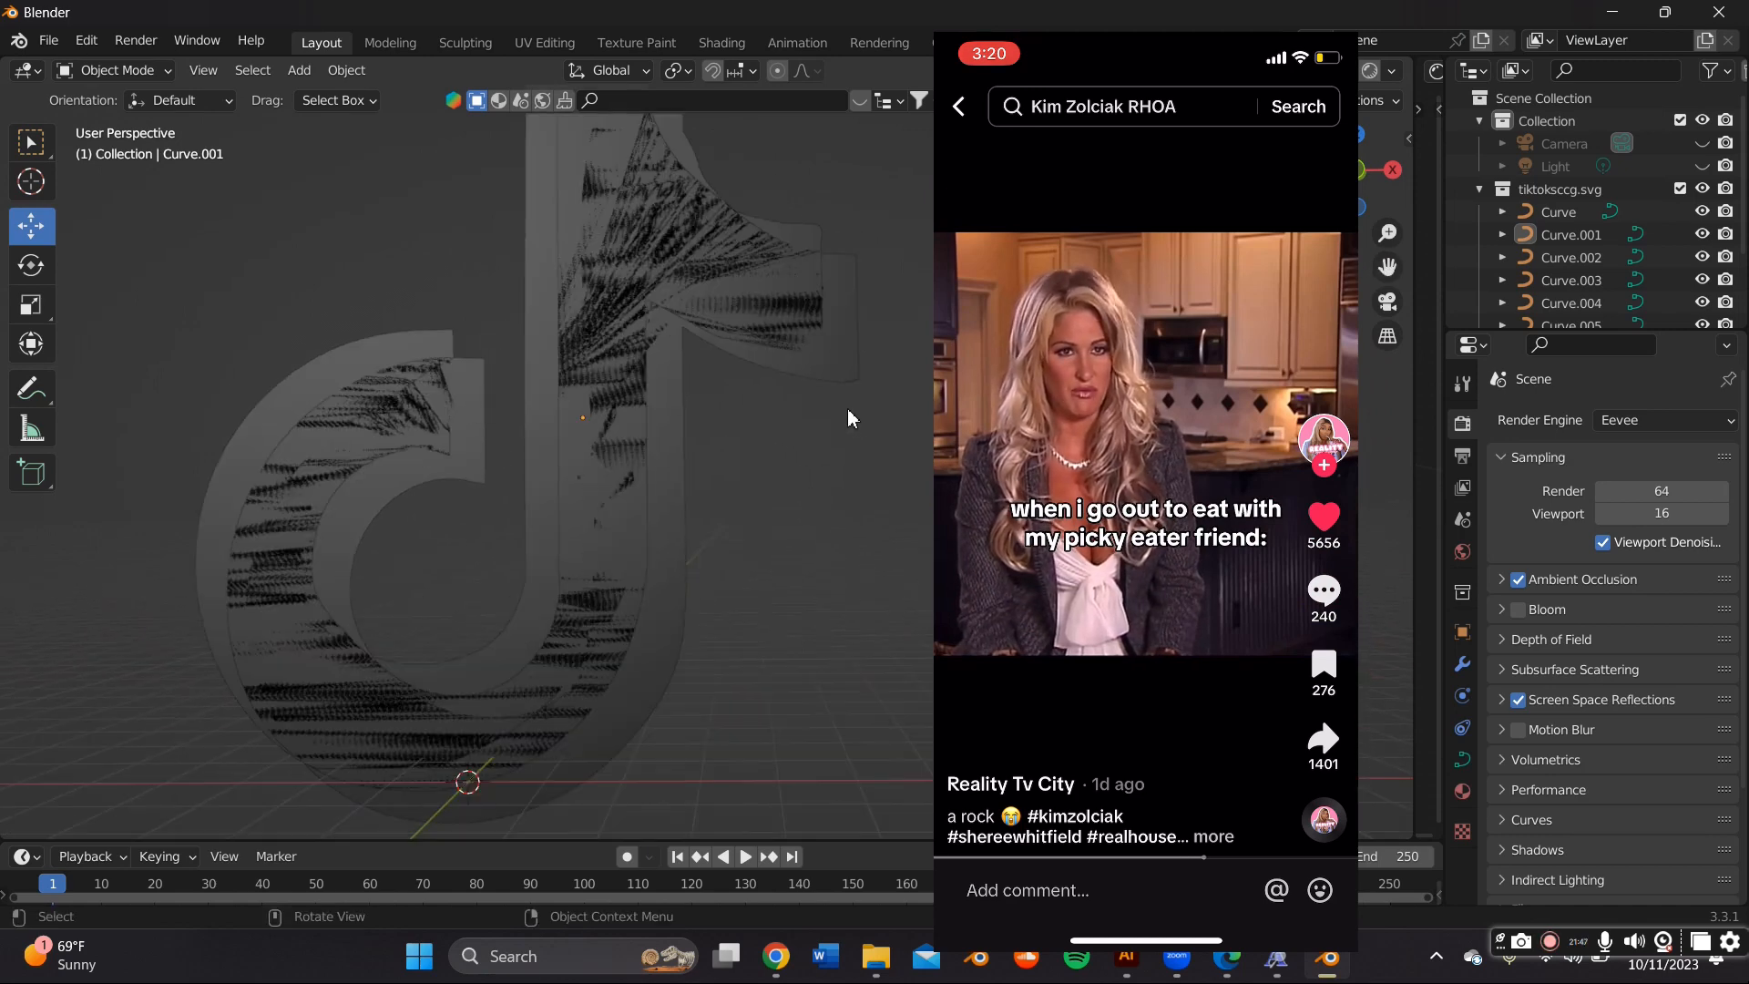
Set the Extrude value of the central note curve (Curve.002) to 0.01 m
scroll(845, 406, "down", 1)
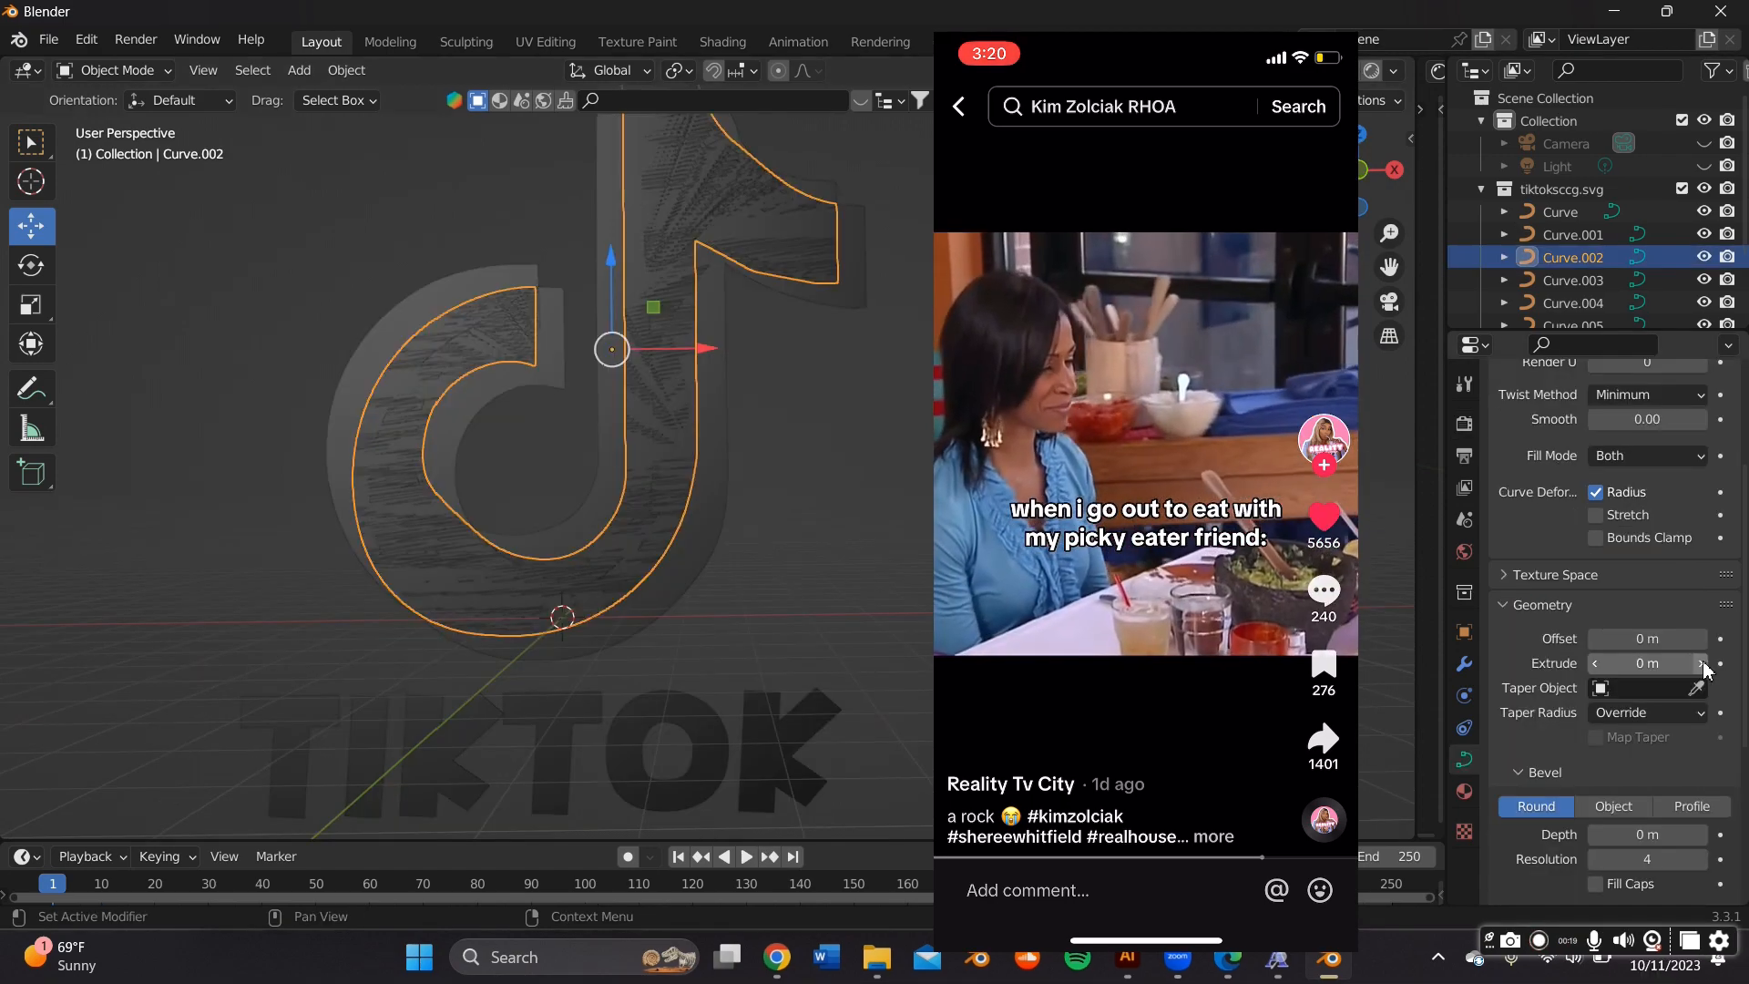
left_click(1703, 665)
mouse_move(847, 427)
middle_mouse_down()
mouse_move(1015, 410)
mouse_move(822, 426)
middle_mouse_up()
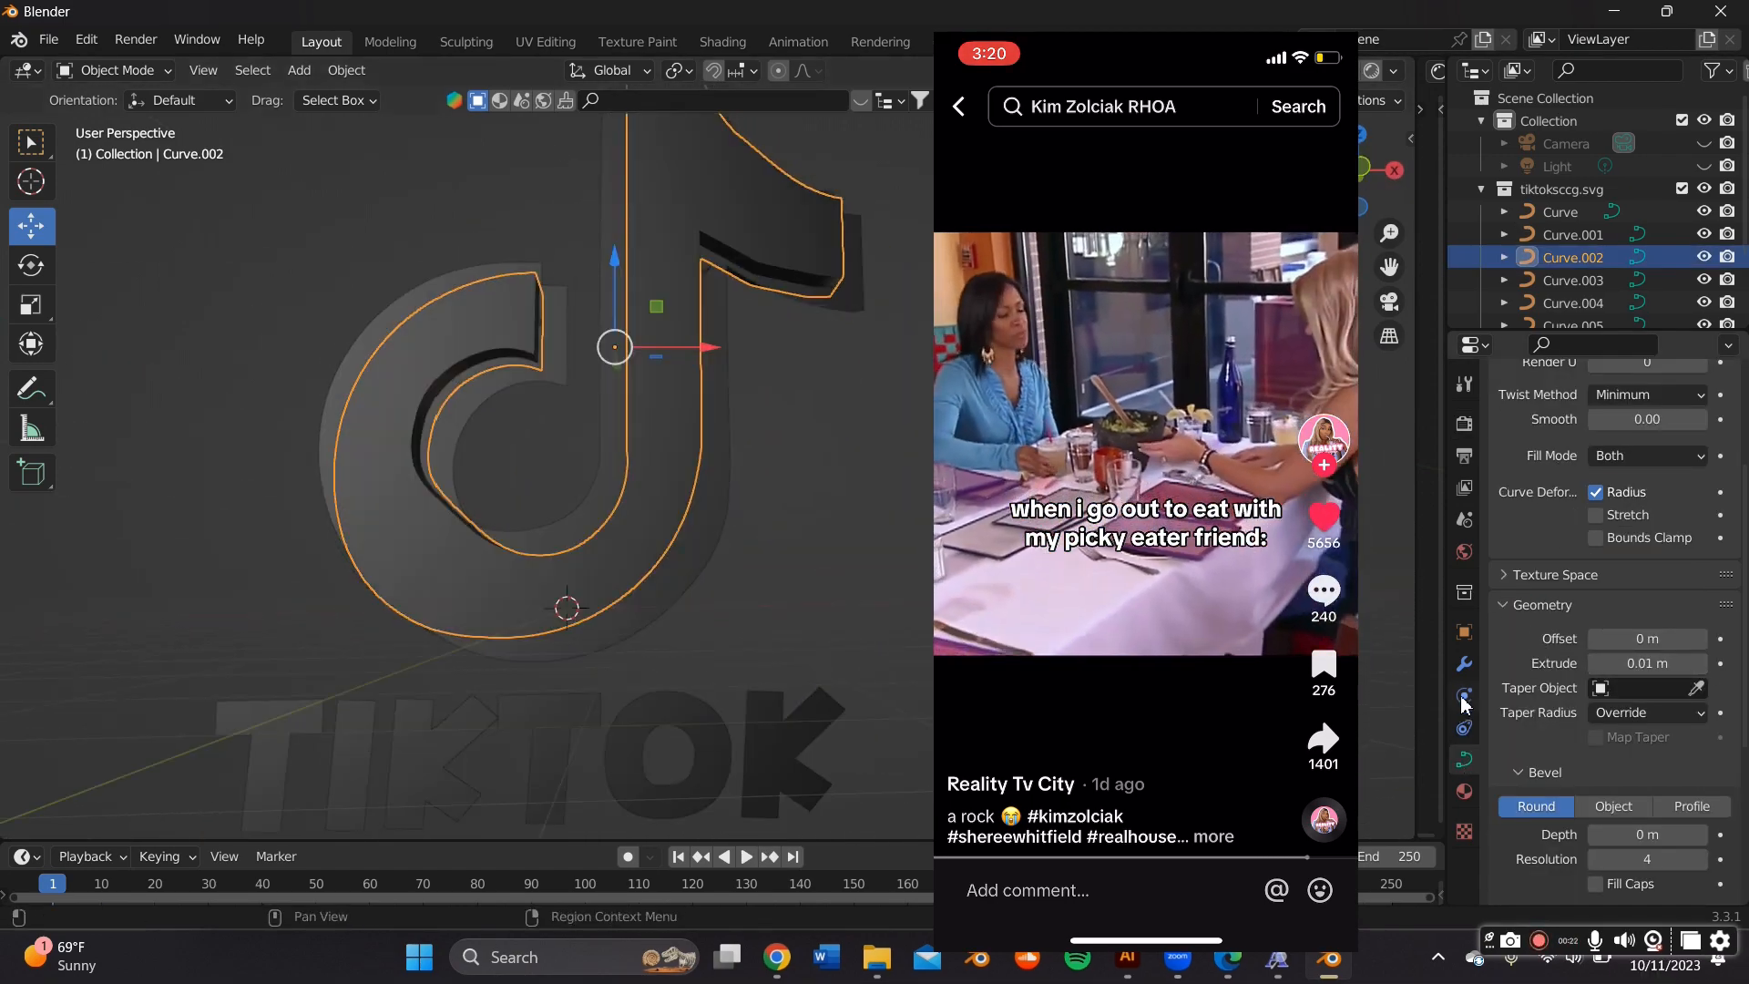
Show the central note's material, enlarge the shader editor and switch it from World to Object shading
left_click(1464, 791)
scroll(1584, 637, "up", 3)
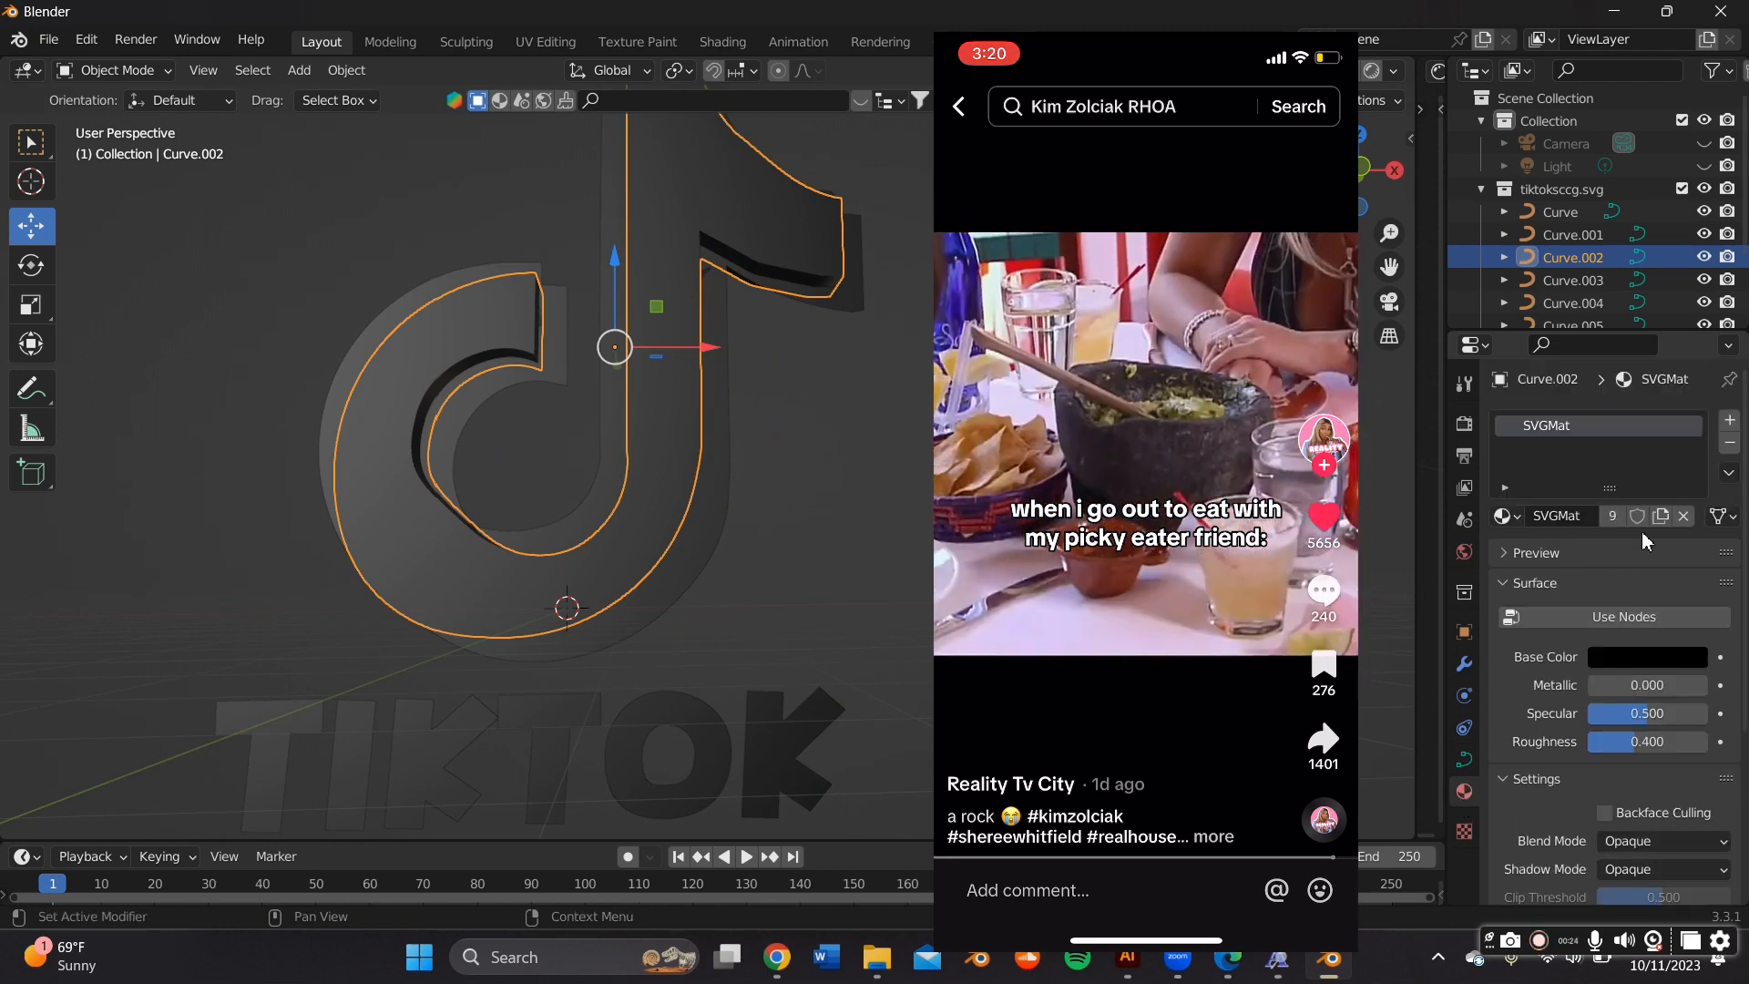
left_click_drag(1425, 444, 828, 262)
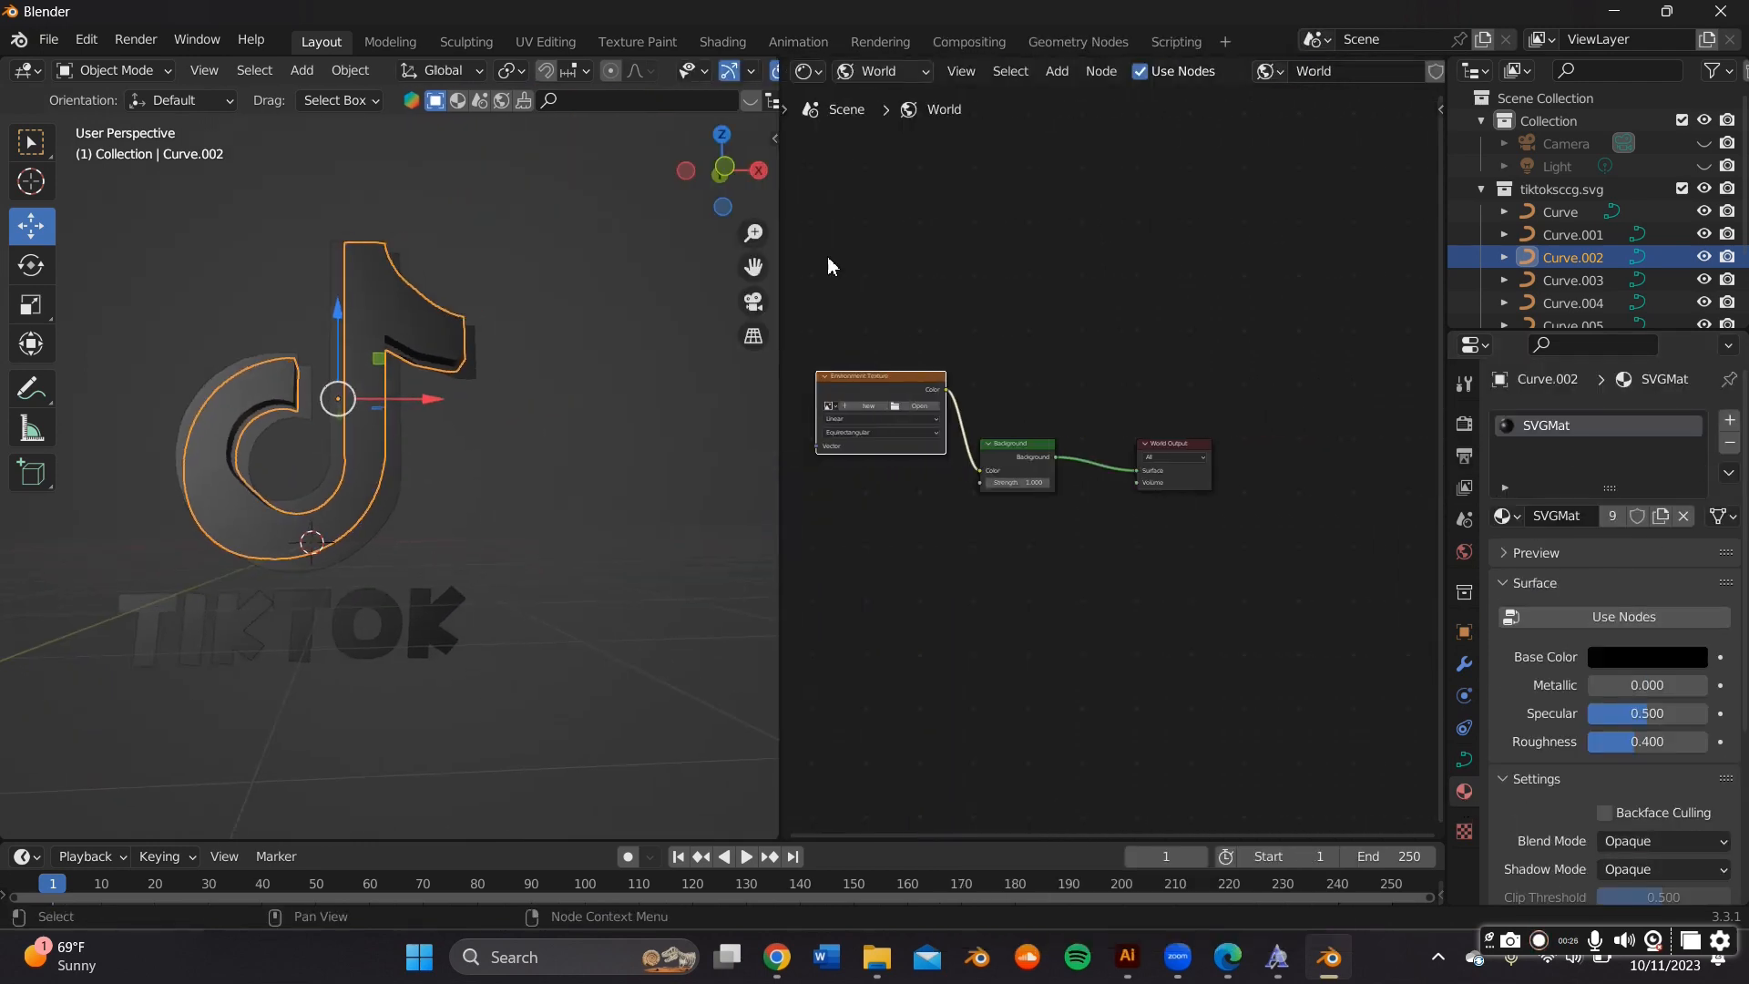
left_click(882, 98)
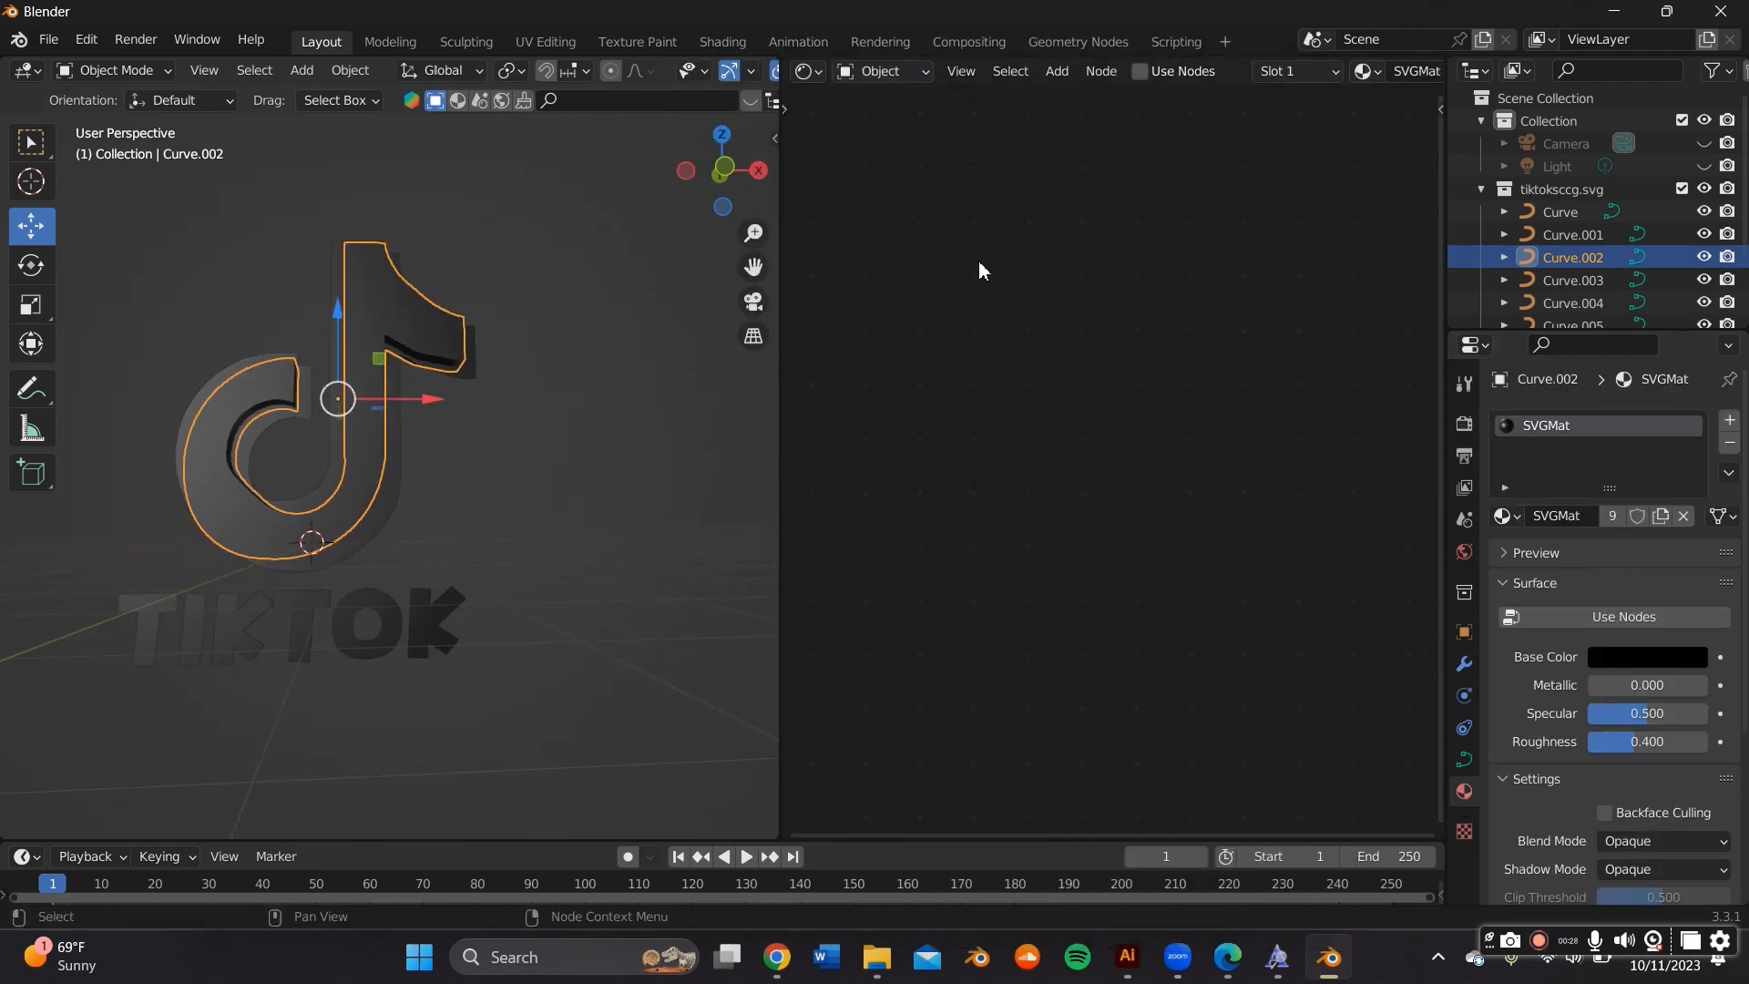
left_click(819, 75)
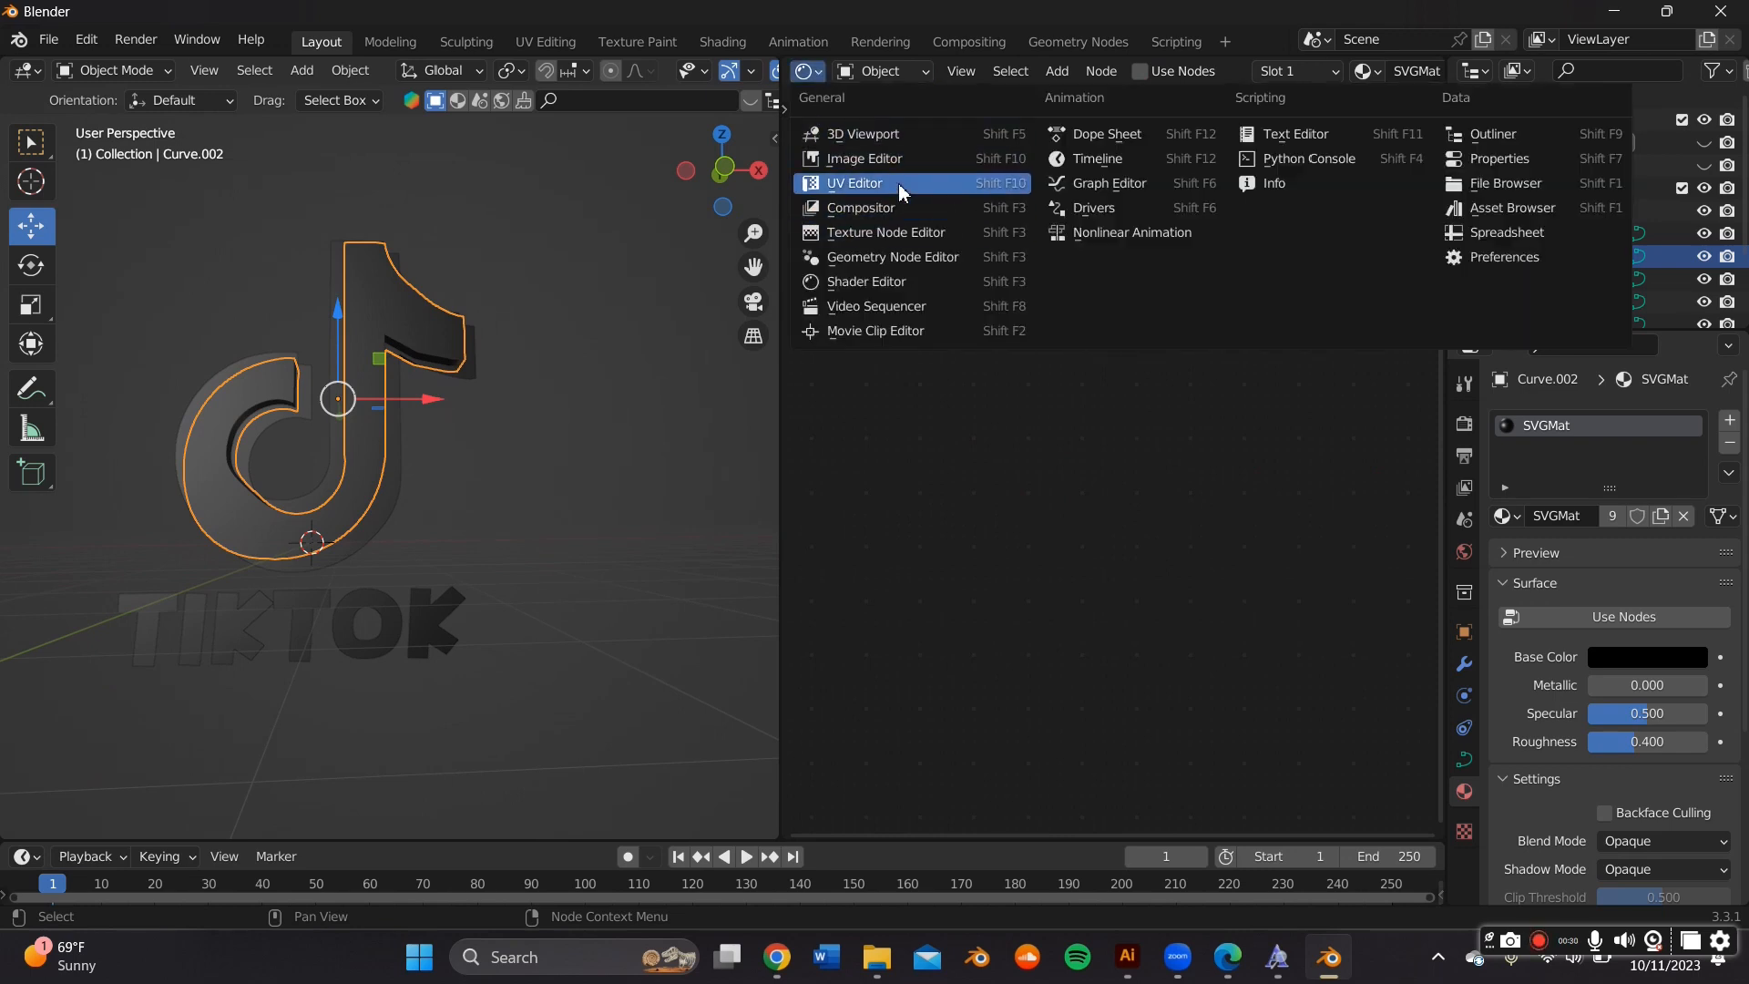
left_click(937, 283)
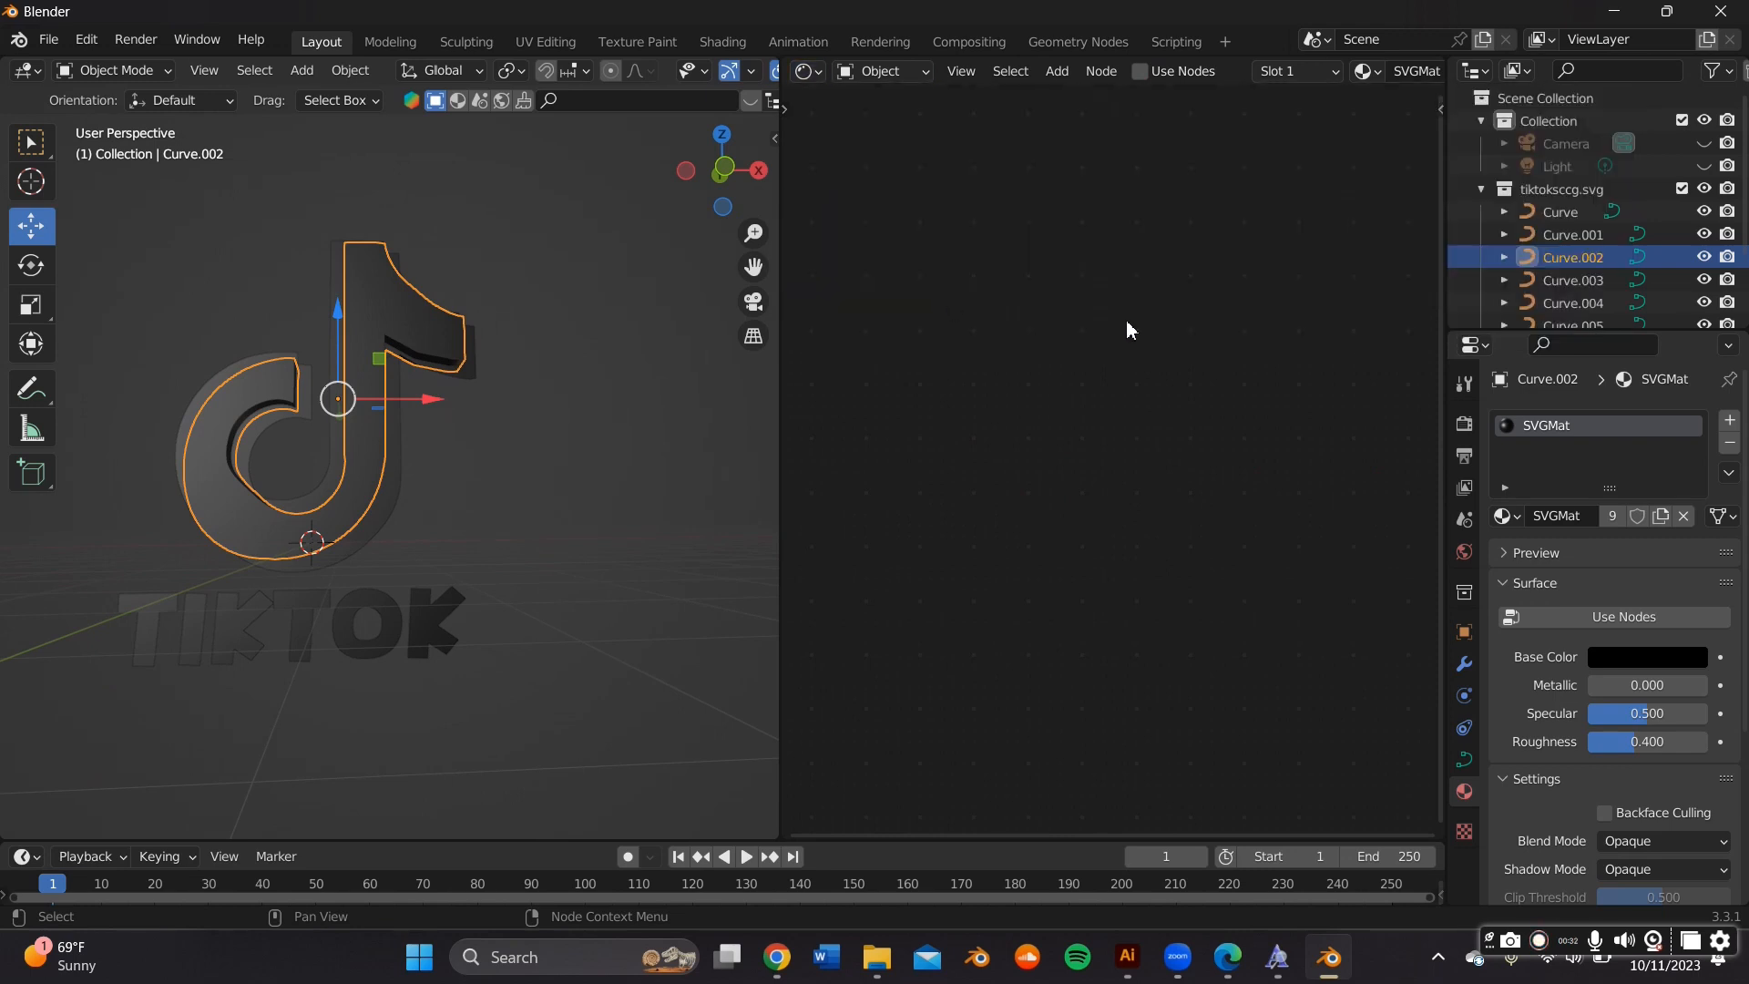
scroll(1345, 82, "down", 6)
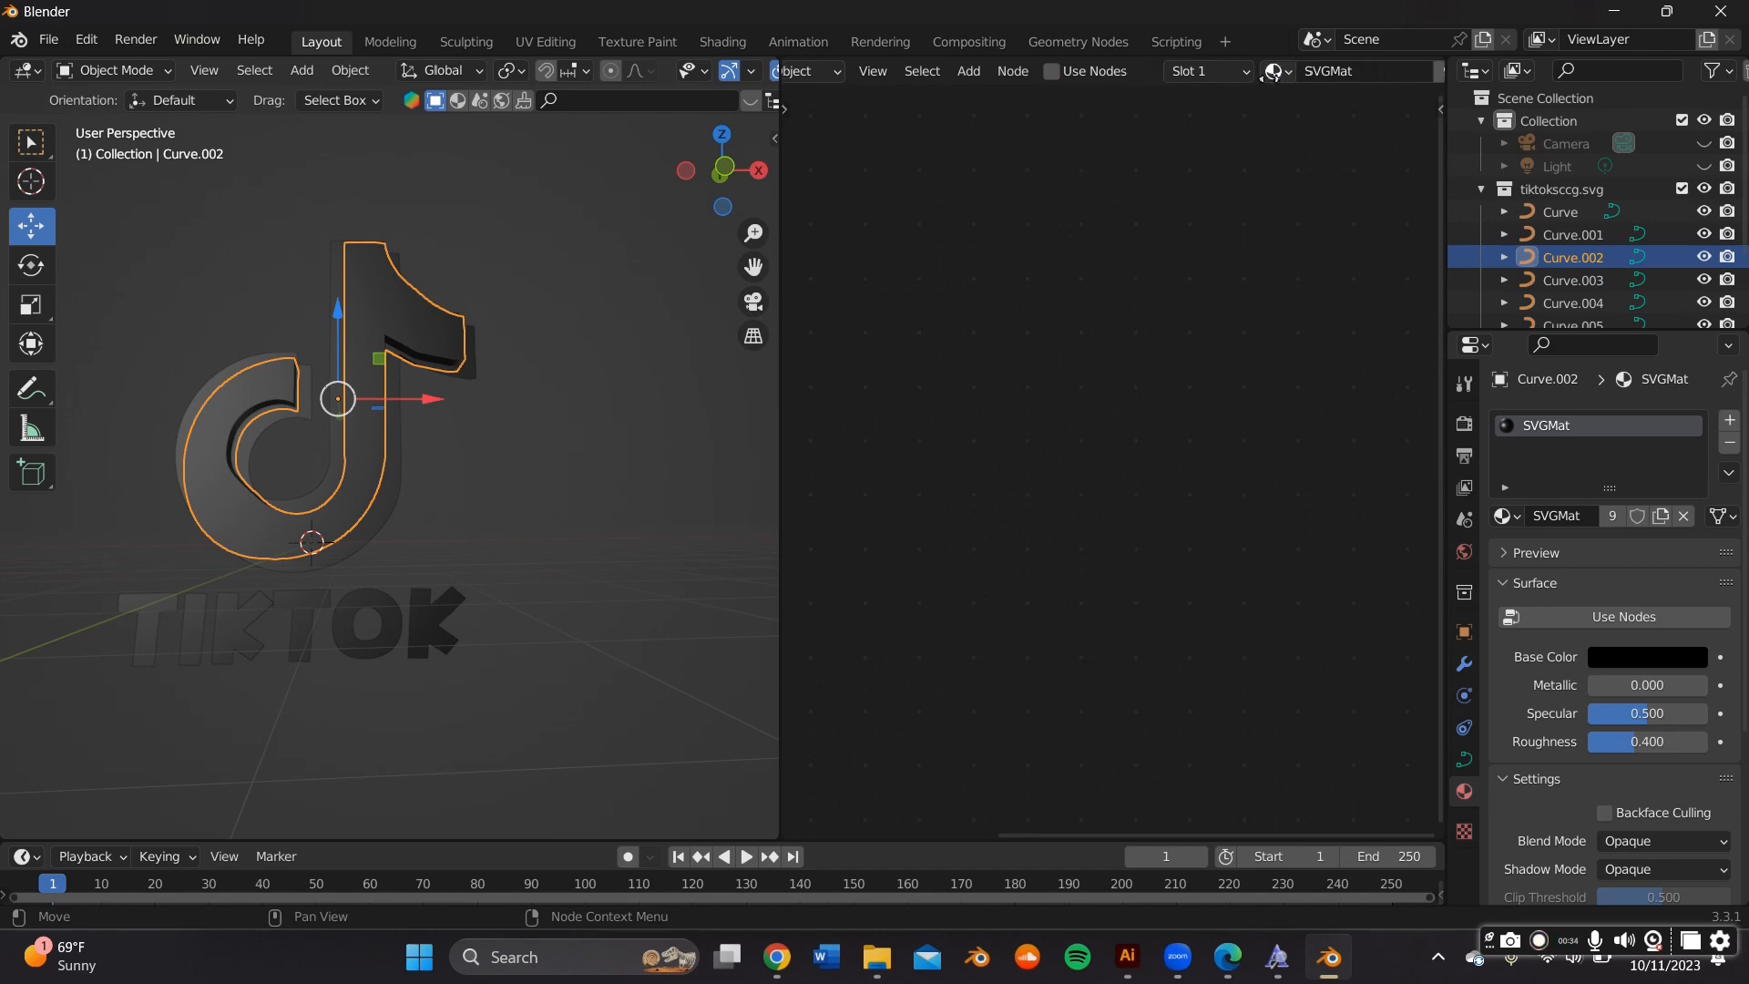
Replace the SVGMat material on the central note with a new material and set its base color to black
left_click(1314, 72)
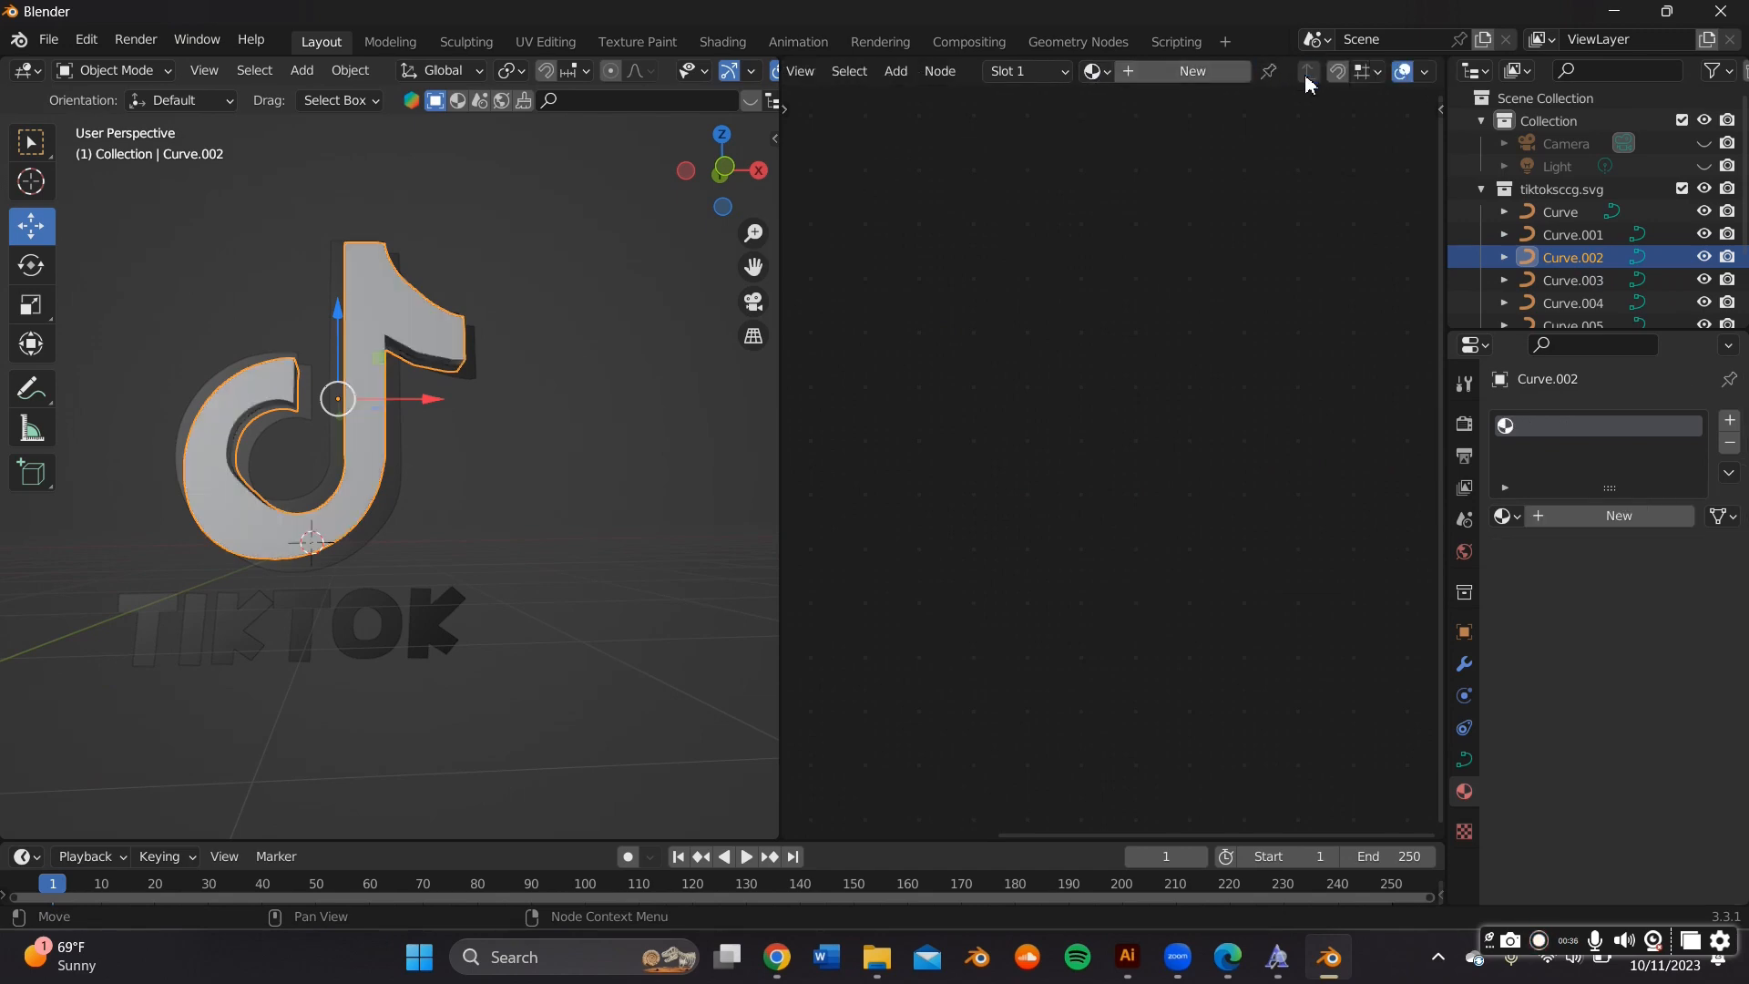
left_click(1161, 73)
scroll(1047, 286, "up", 5)
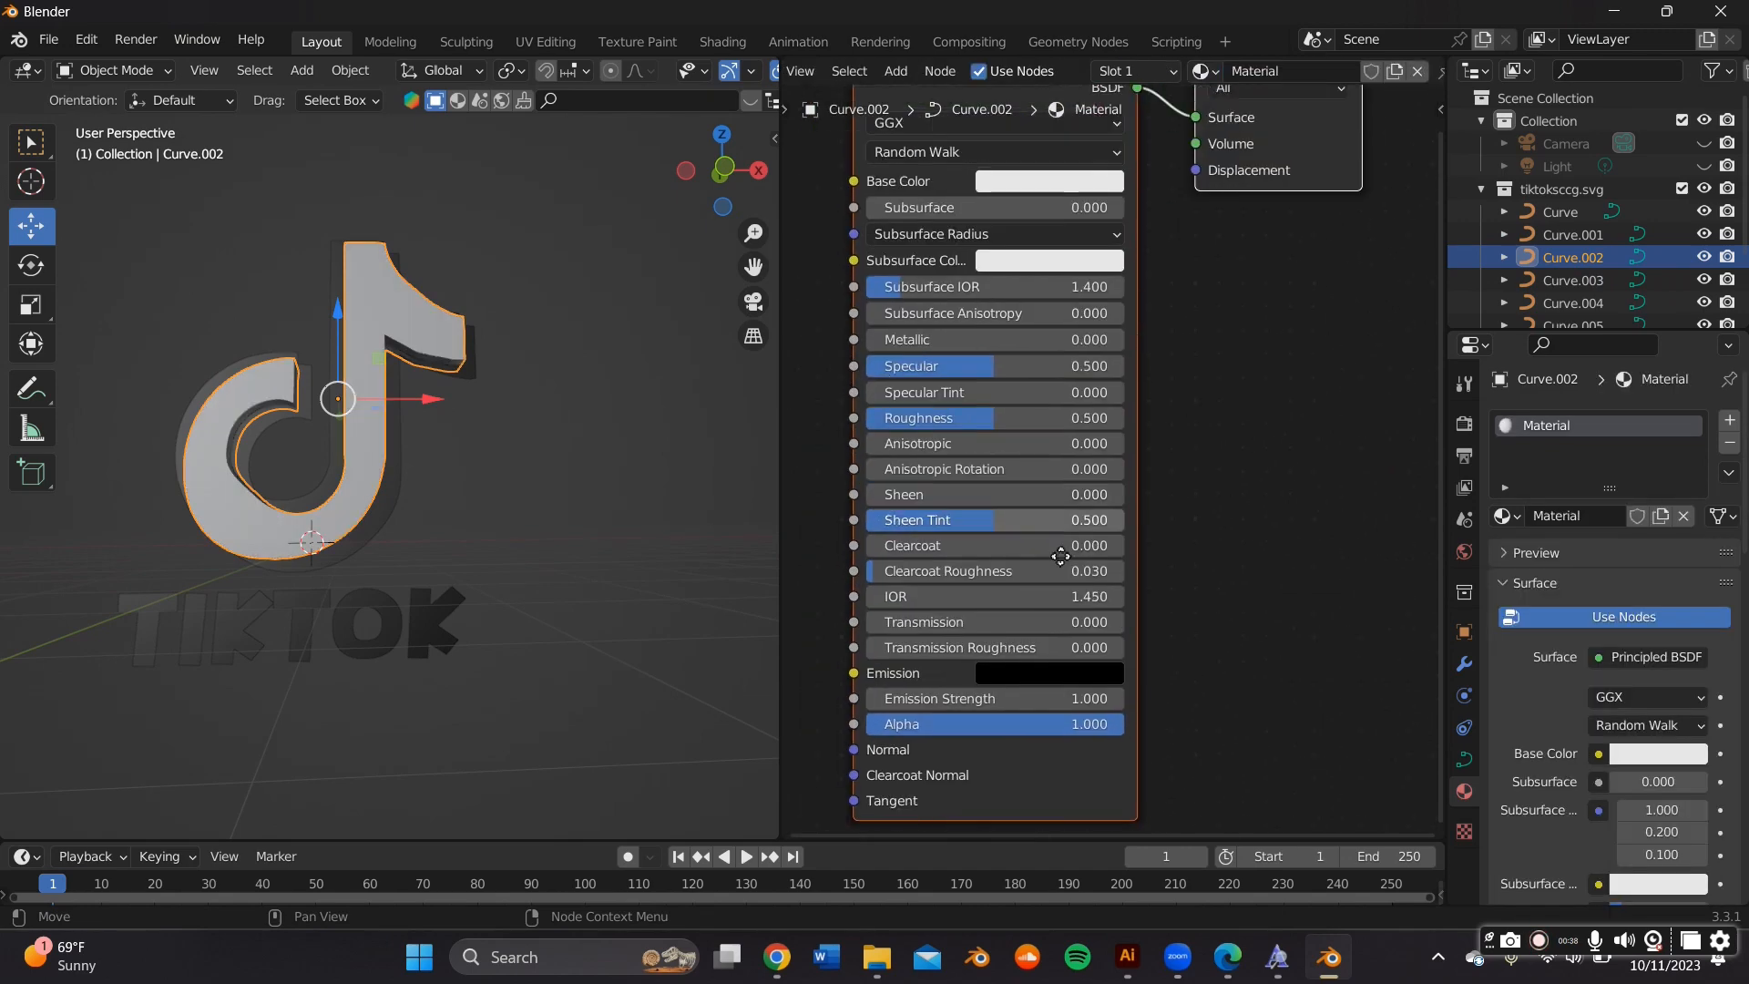
scroll(1061, 557, "up", 1)
left_click(1091, 167)
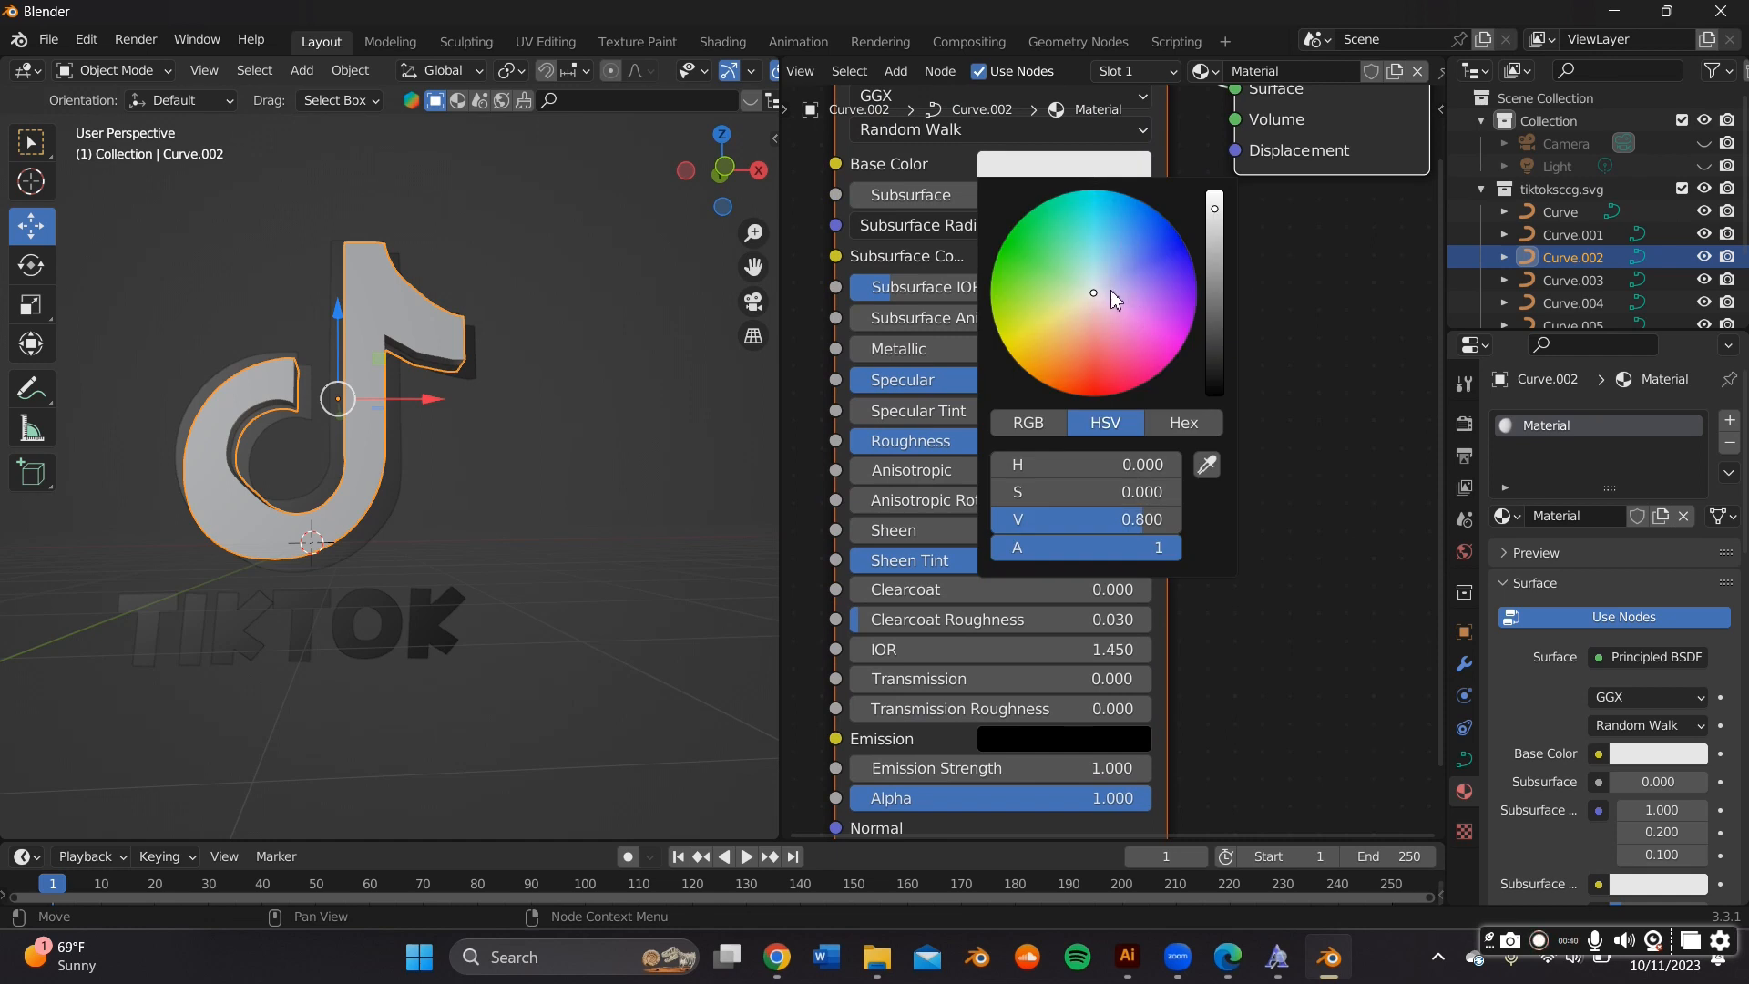
left_click_drag(1211, 306, 1214, 397)
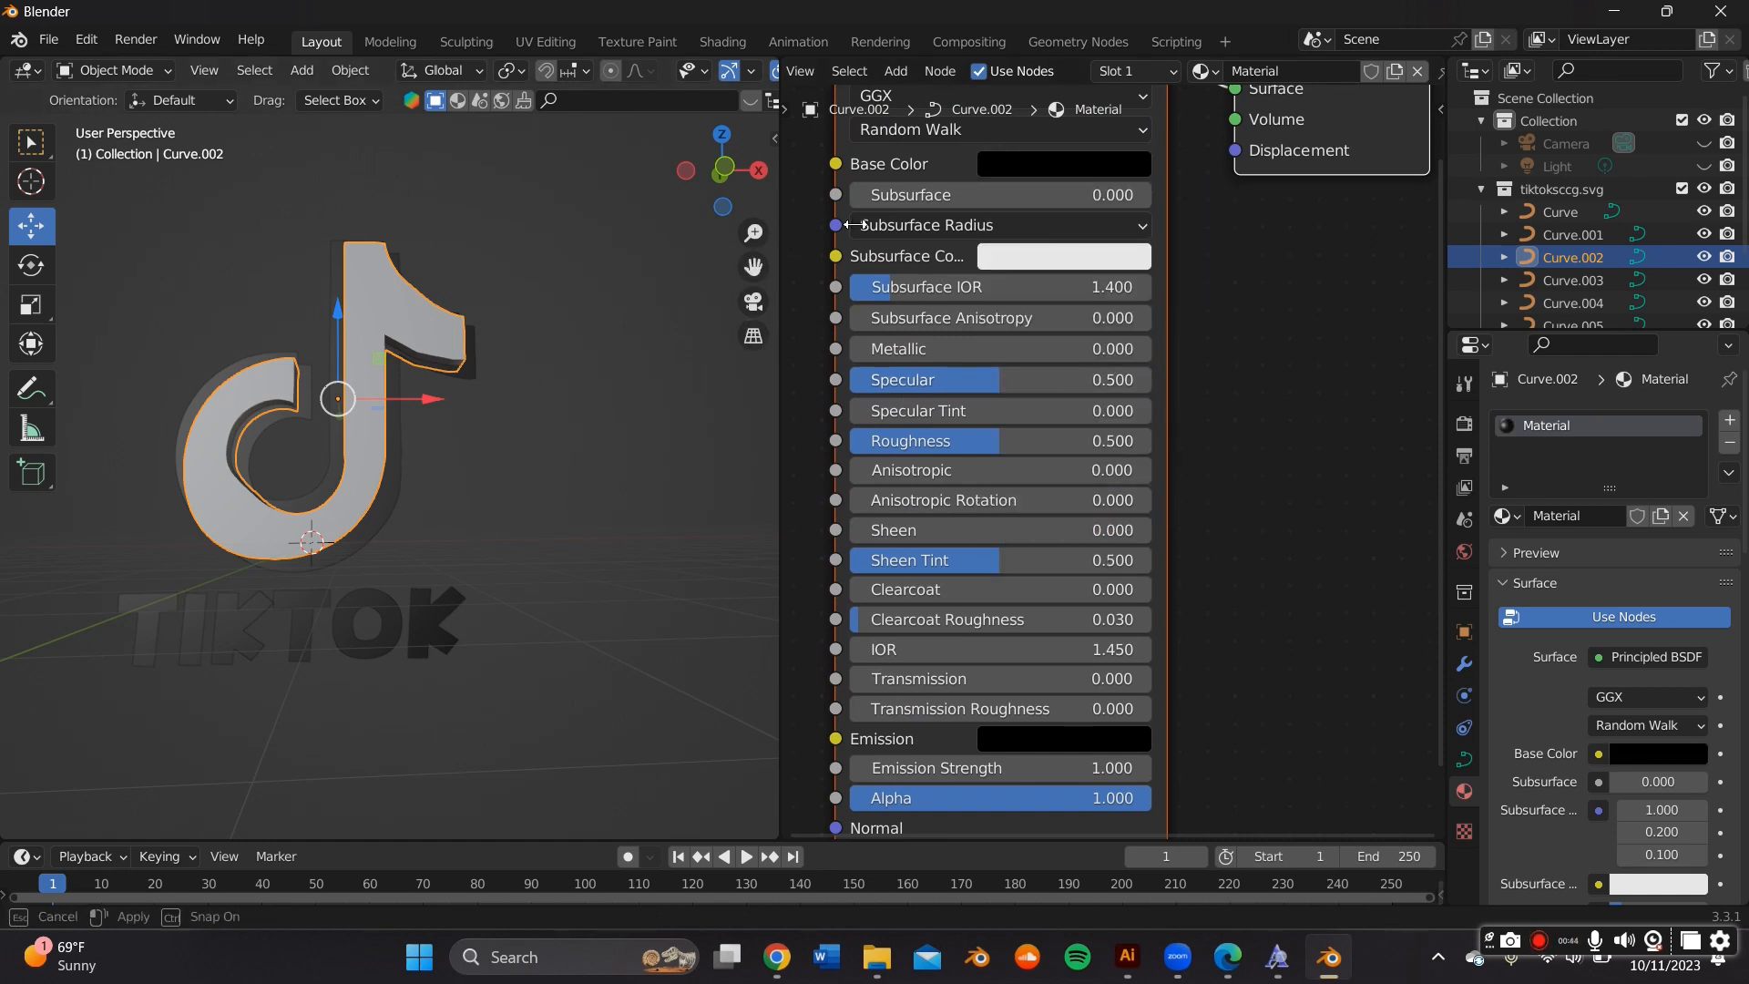
Widen the 3D viewport and switch its shading to Material Preview
left_click_drag(781, 238, 1209, 73)
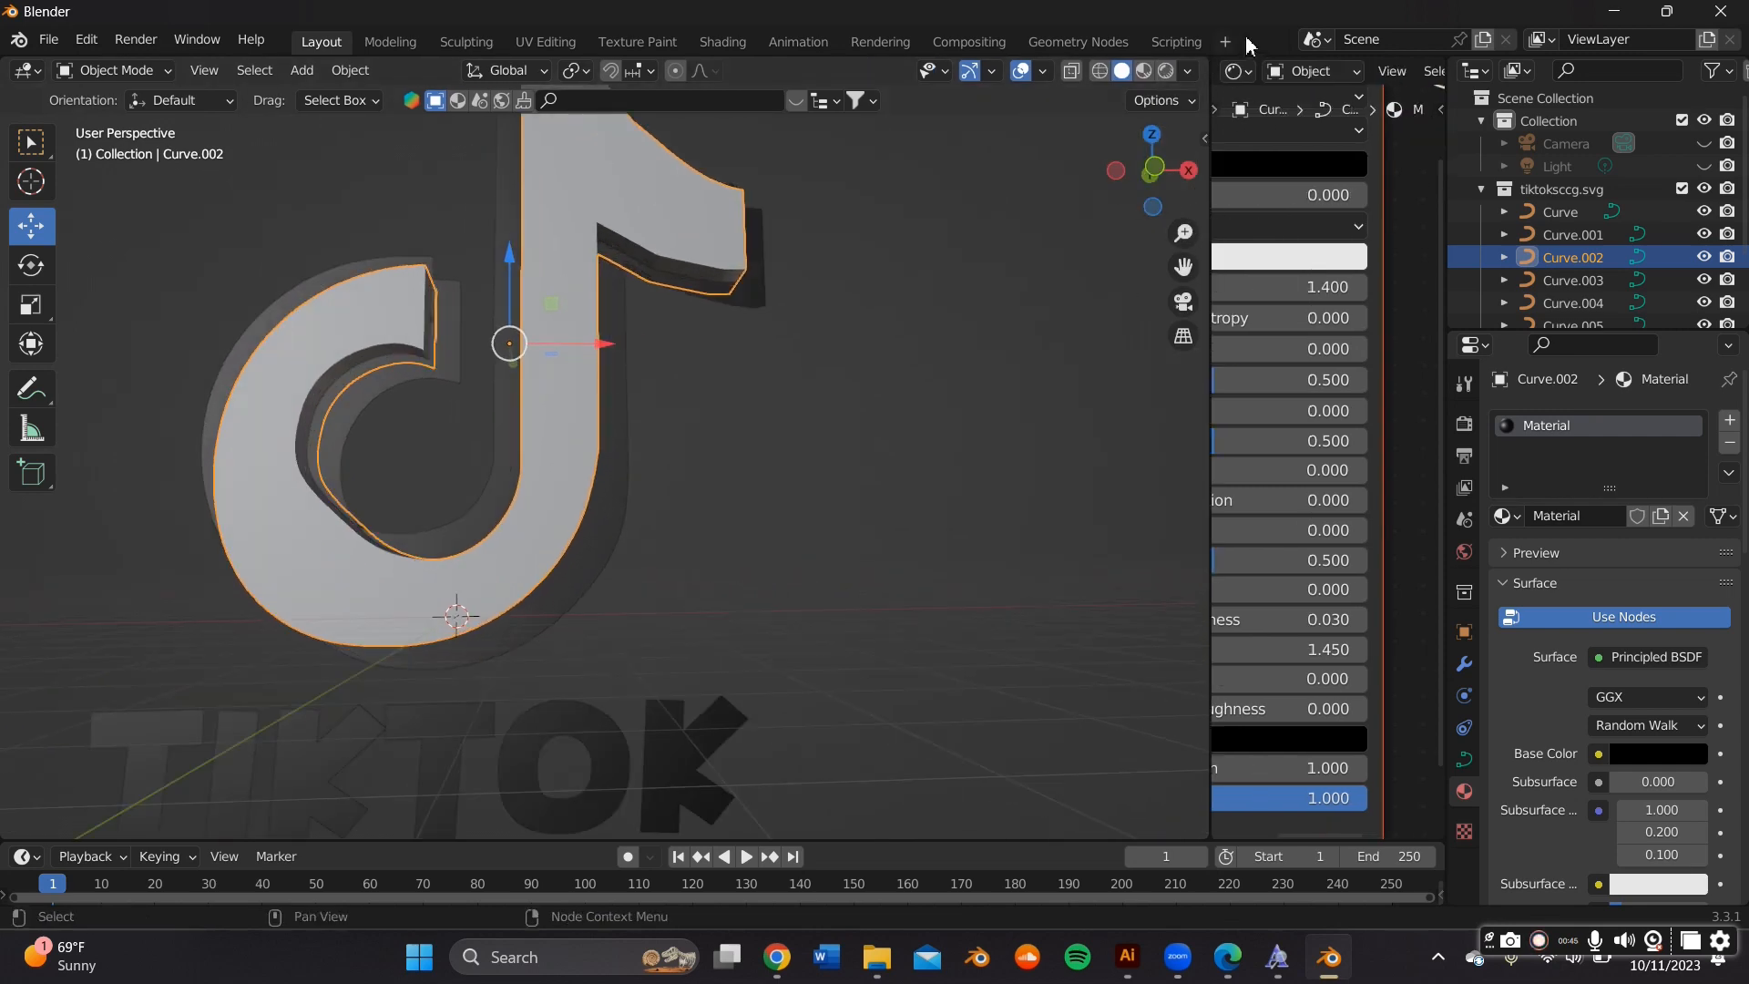
left_click(1143, 71)
middle_click_drag(843, 287, 835, 304)
Replace SVGMat on the offset note curve (Curve.001) with a new material and set its base color to red: H 0.995, S 1.000, V 0.800
left_click(767, 291)
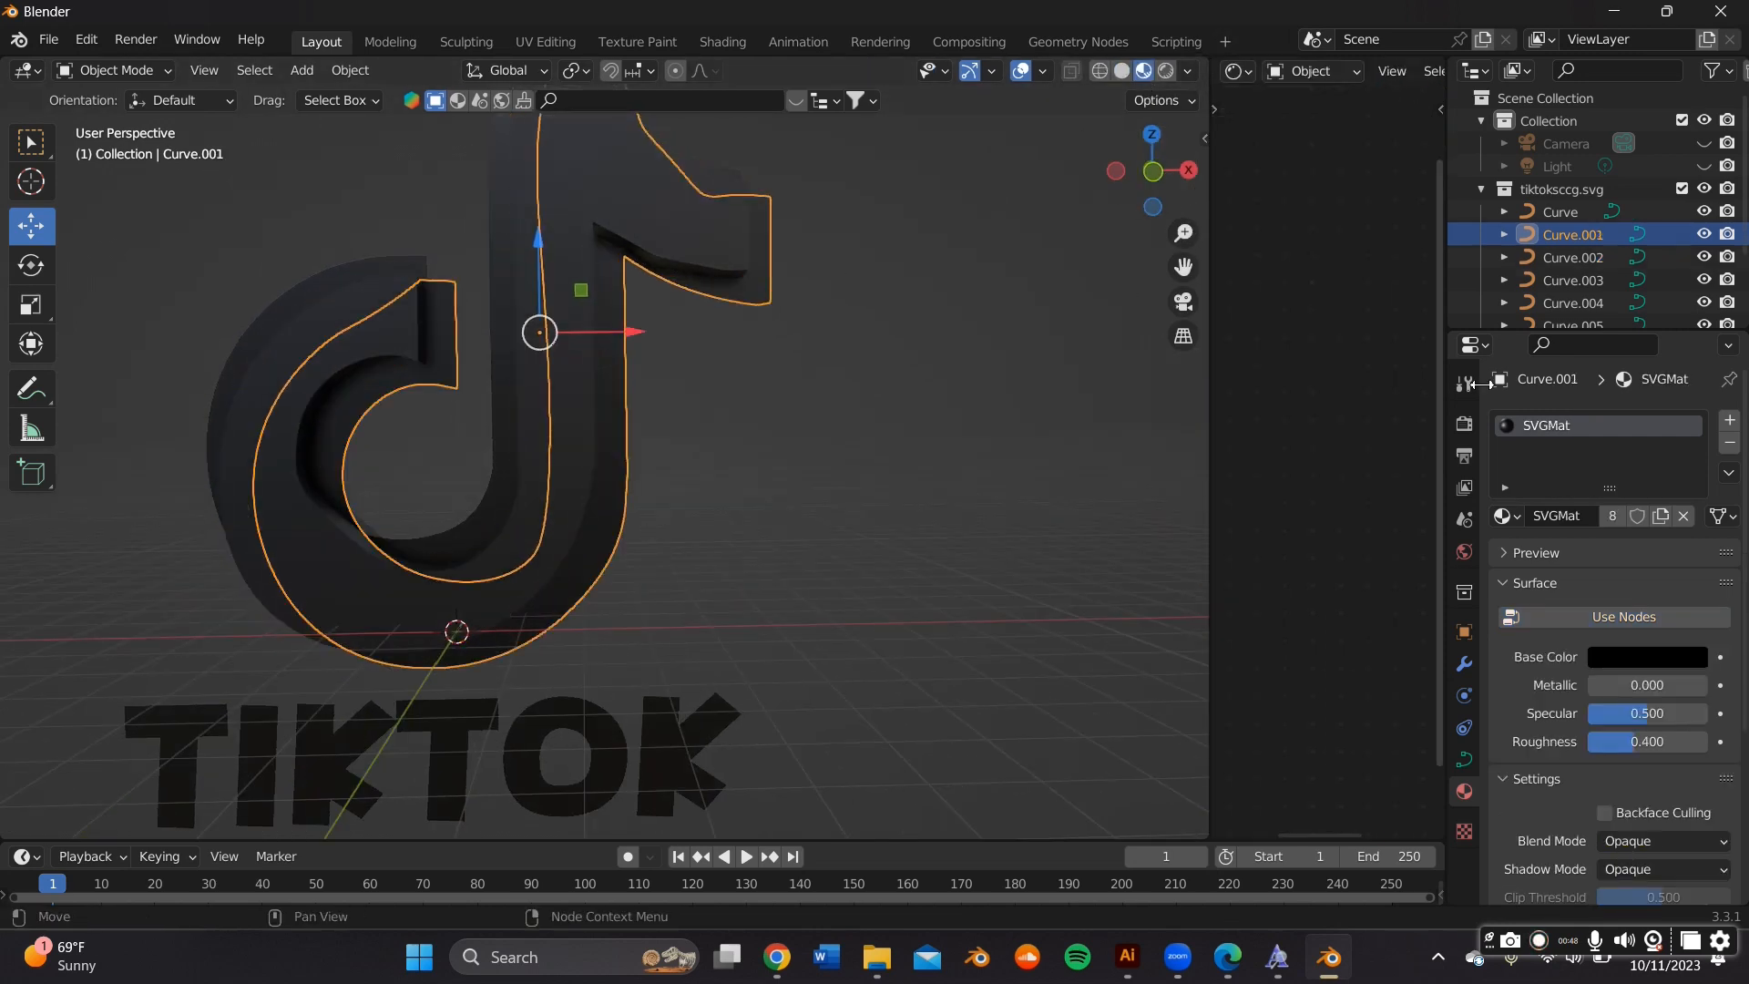
left_click(1730, 444)
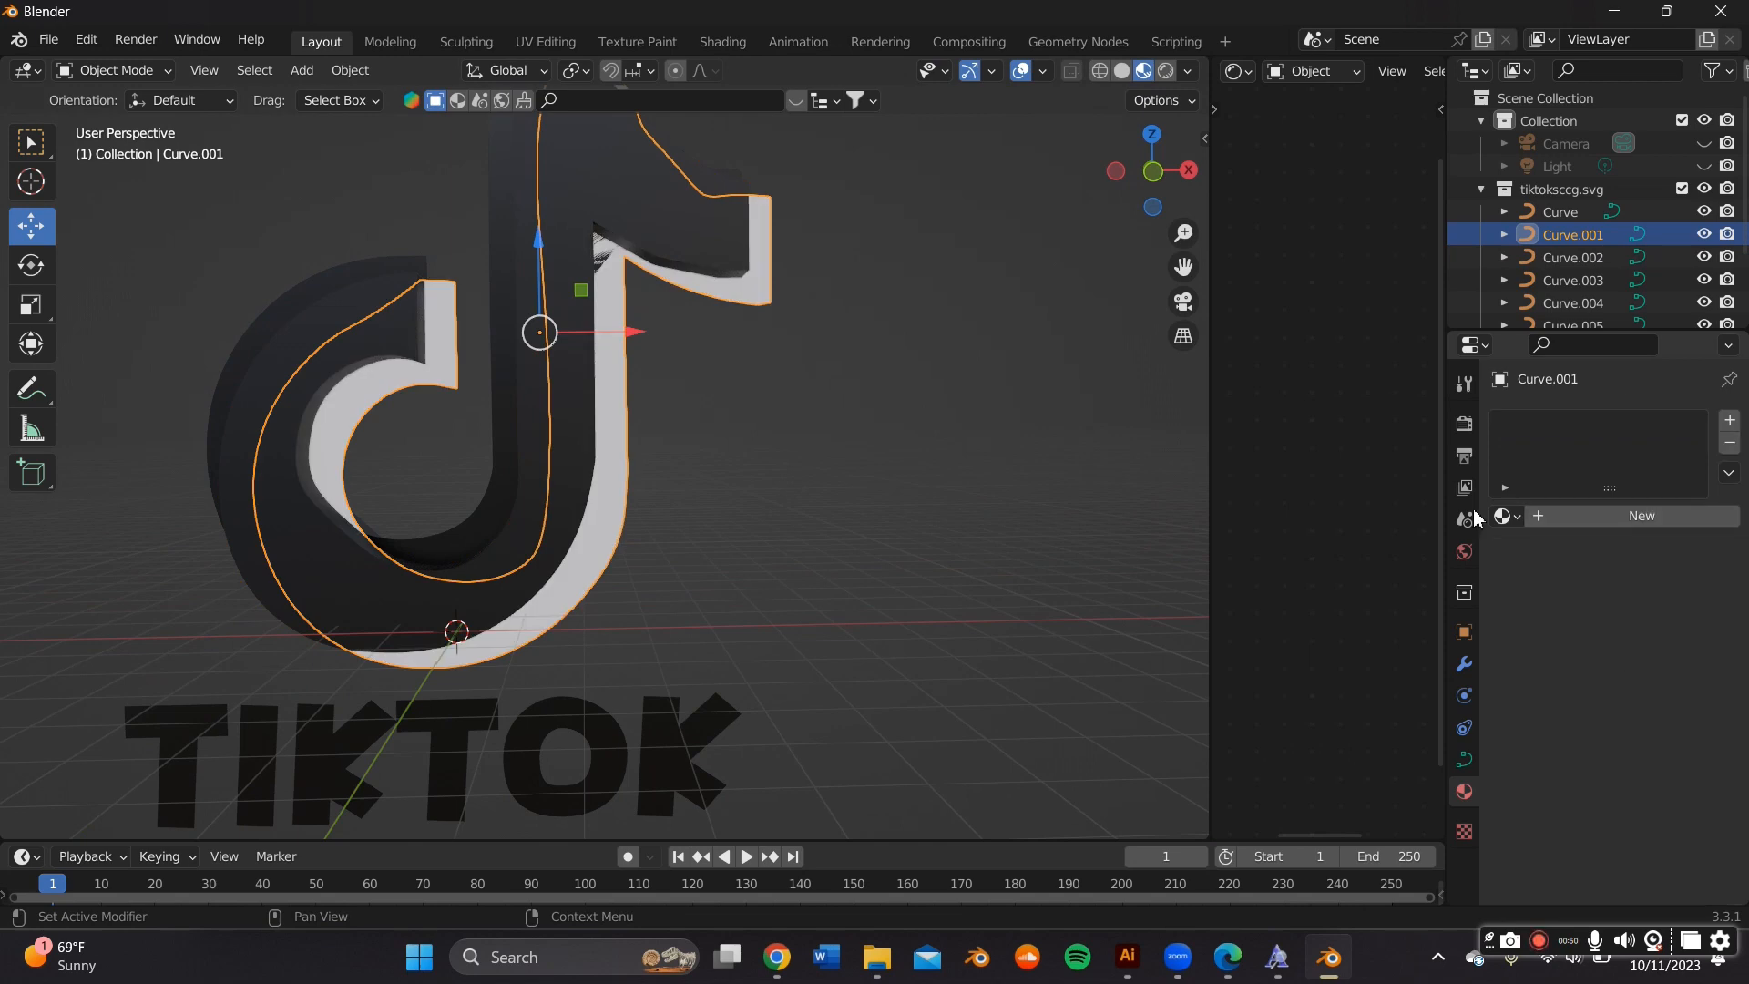
left_click(1595, 518)
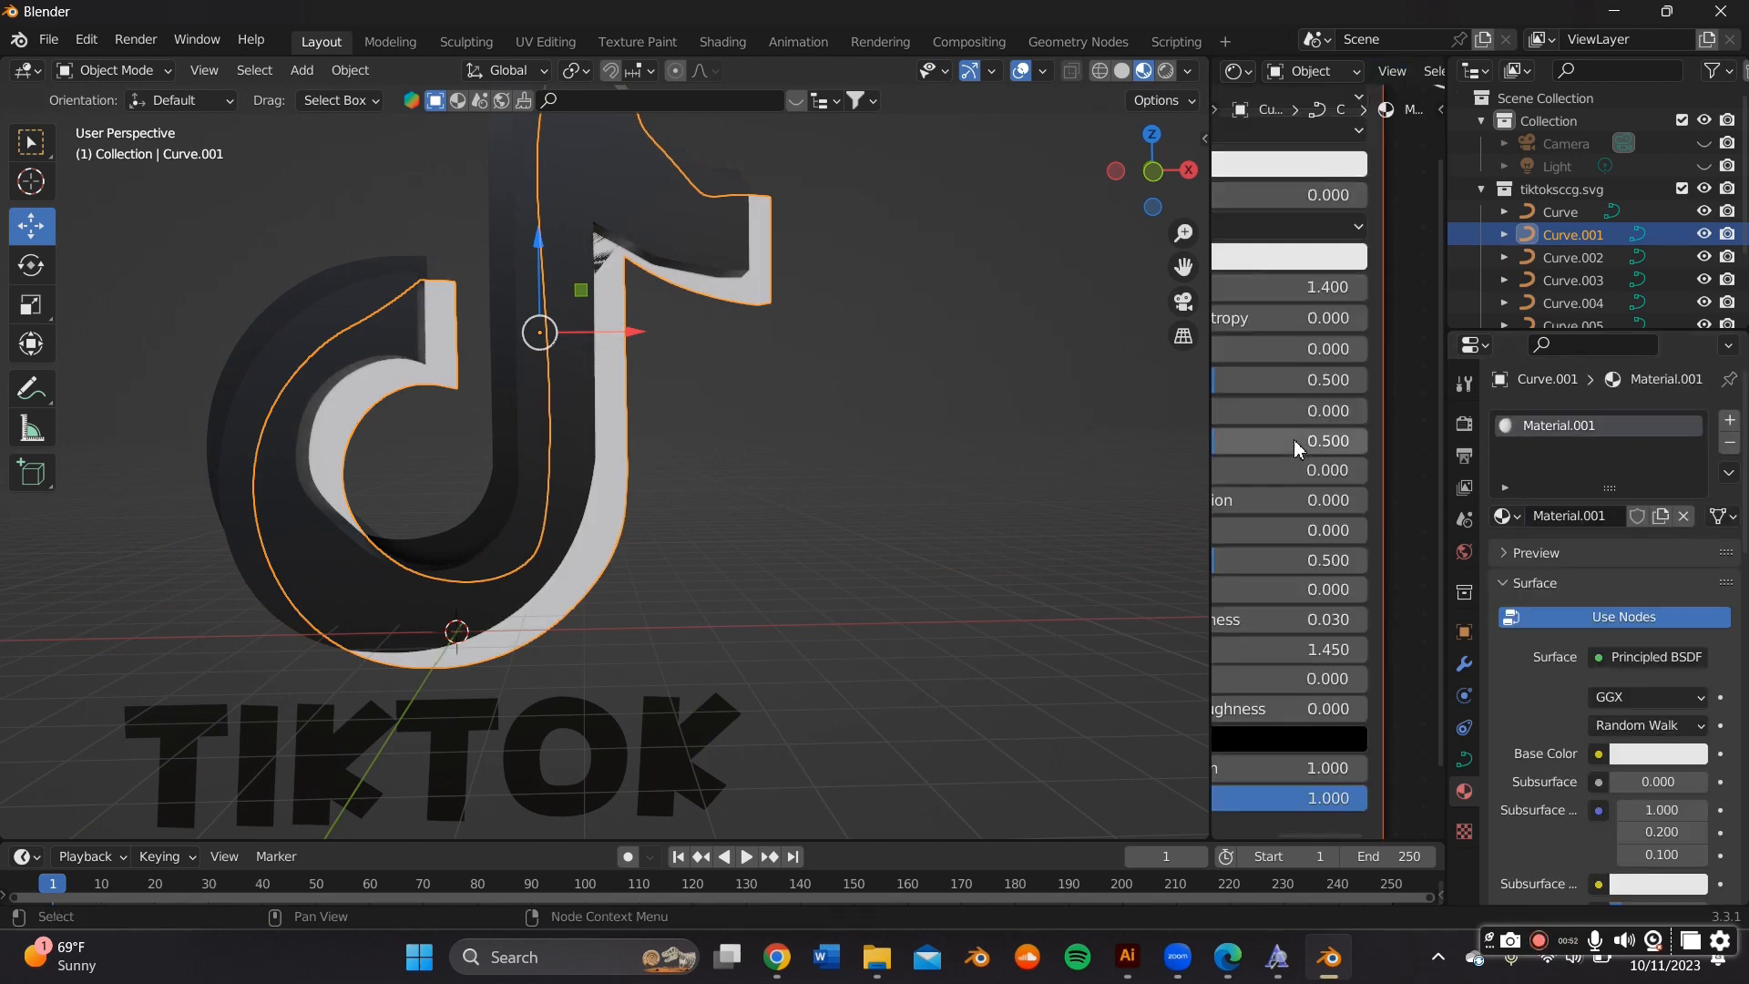
left_click_drag(1212, 368, 813, 368)
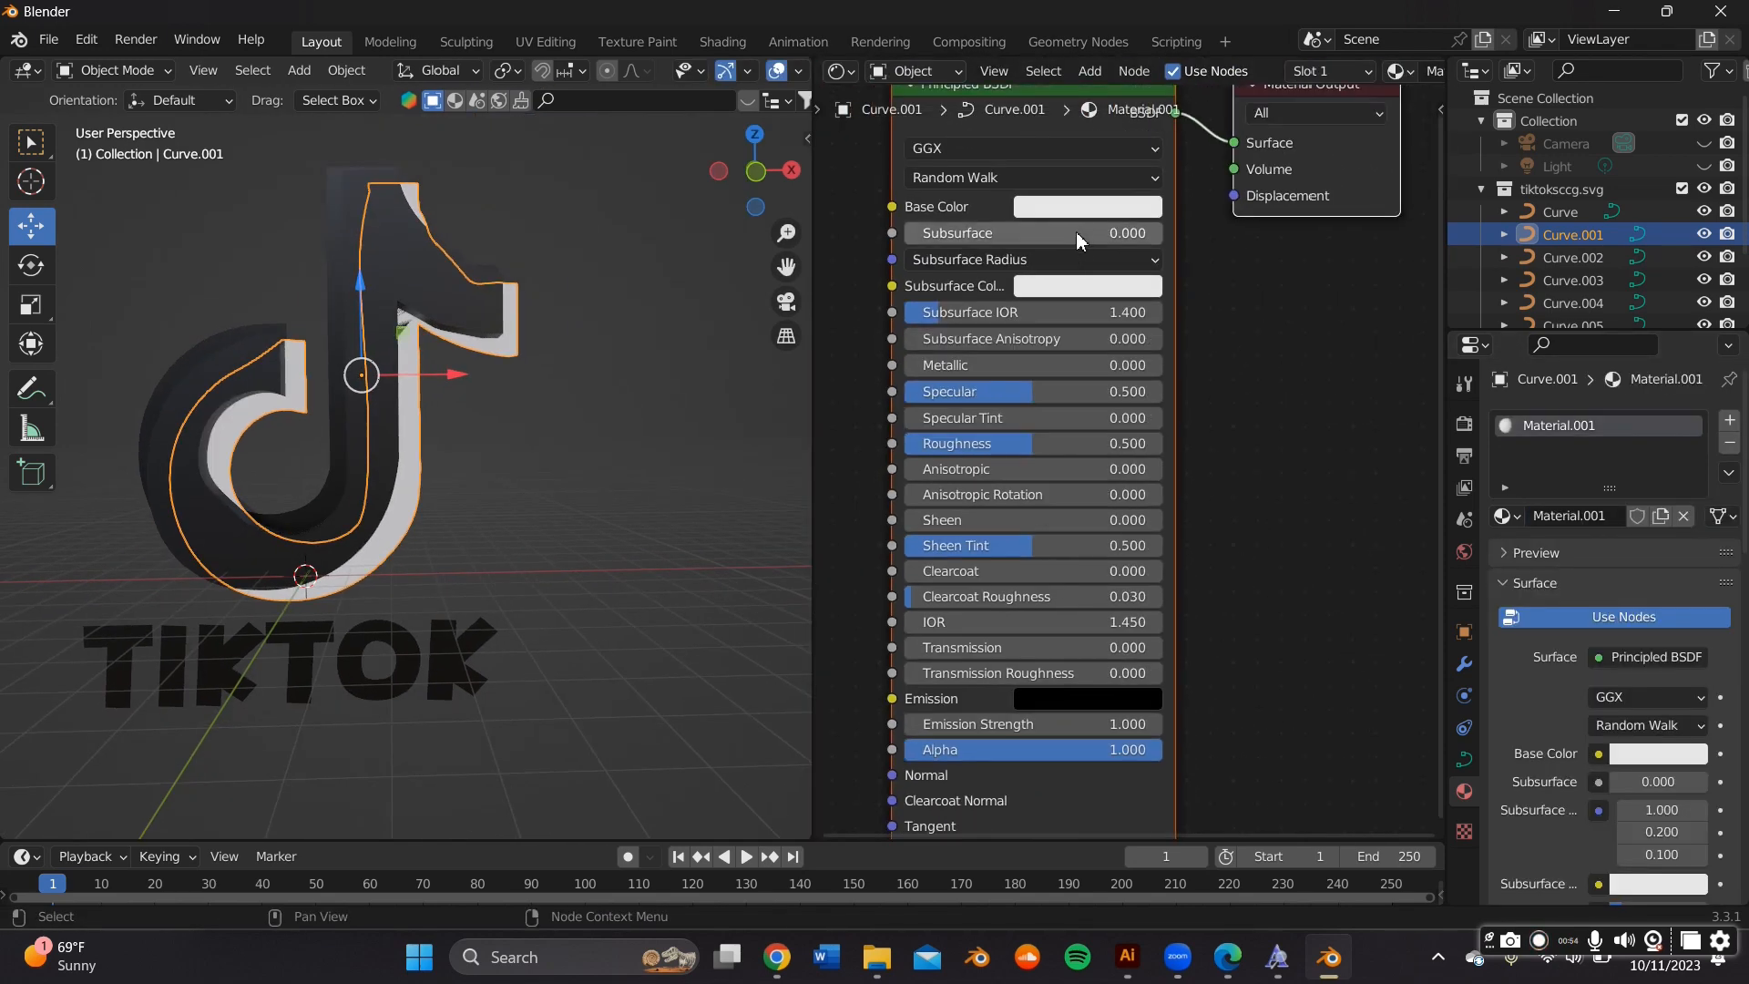
left_click(1089, 213)
left_click_drag(1129, 351, 1129, 402)
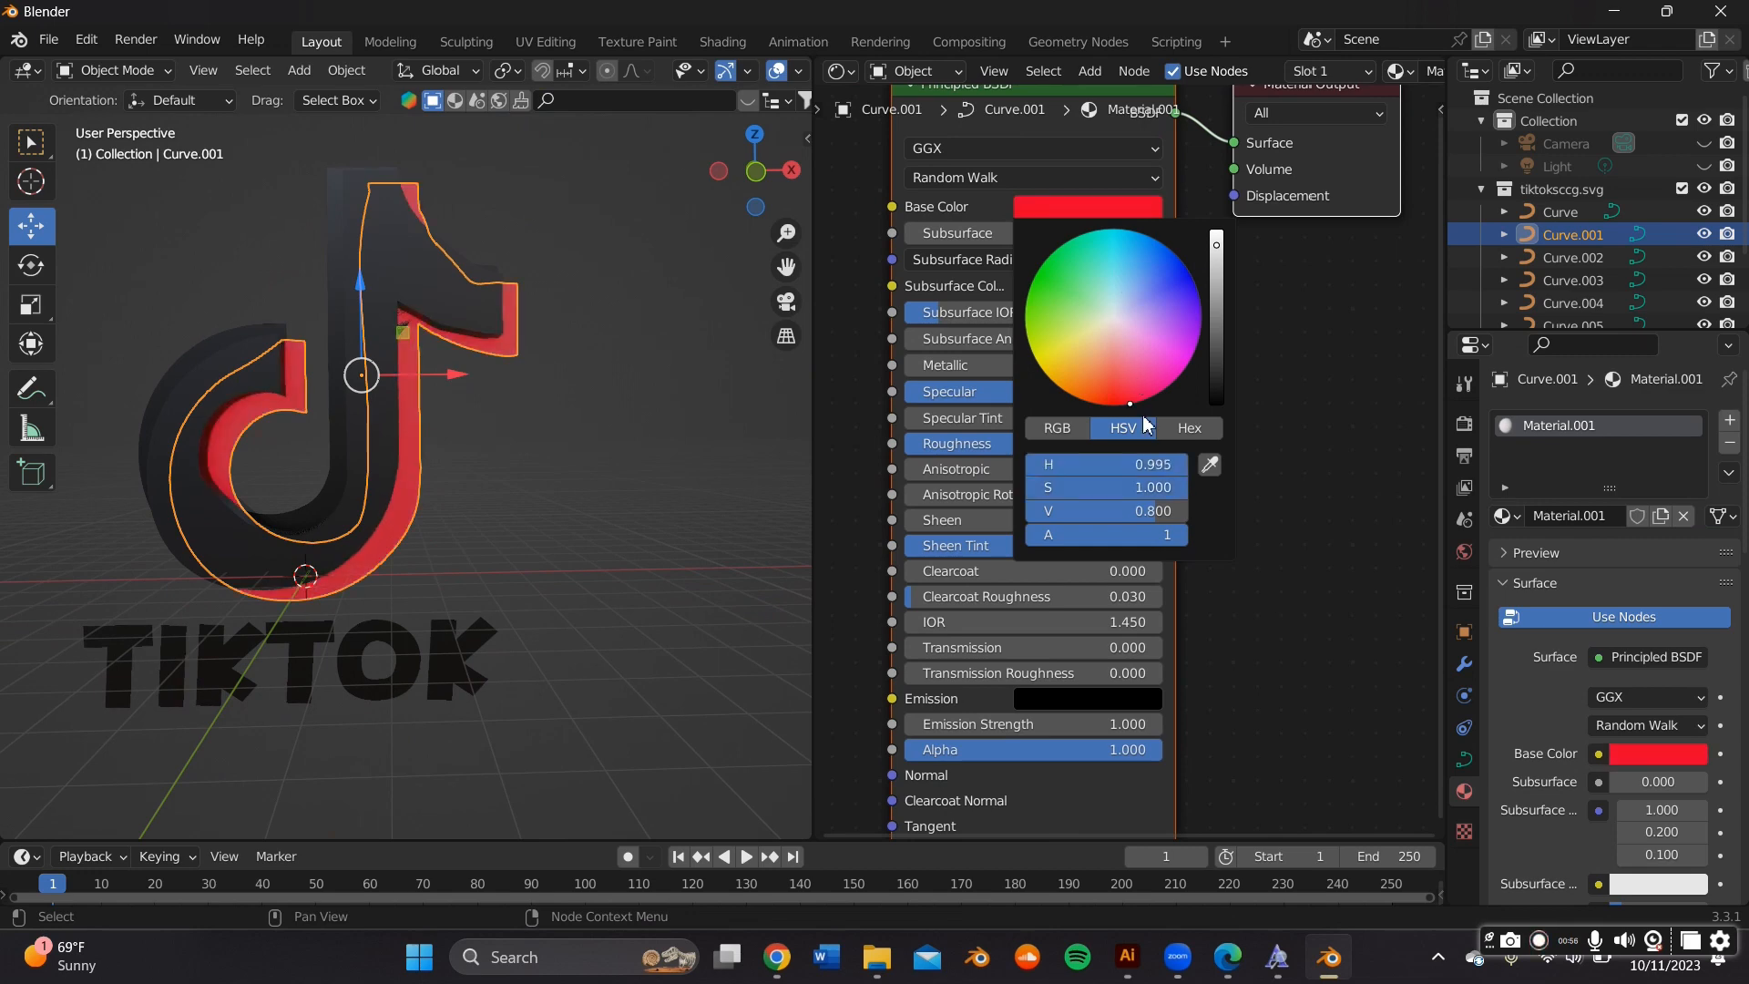
Extrude the red note curve 0.01 m
scroll(1642, 710, "down", 2)
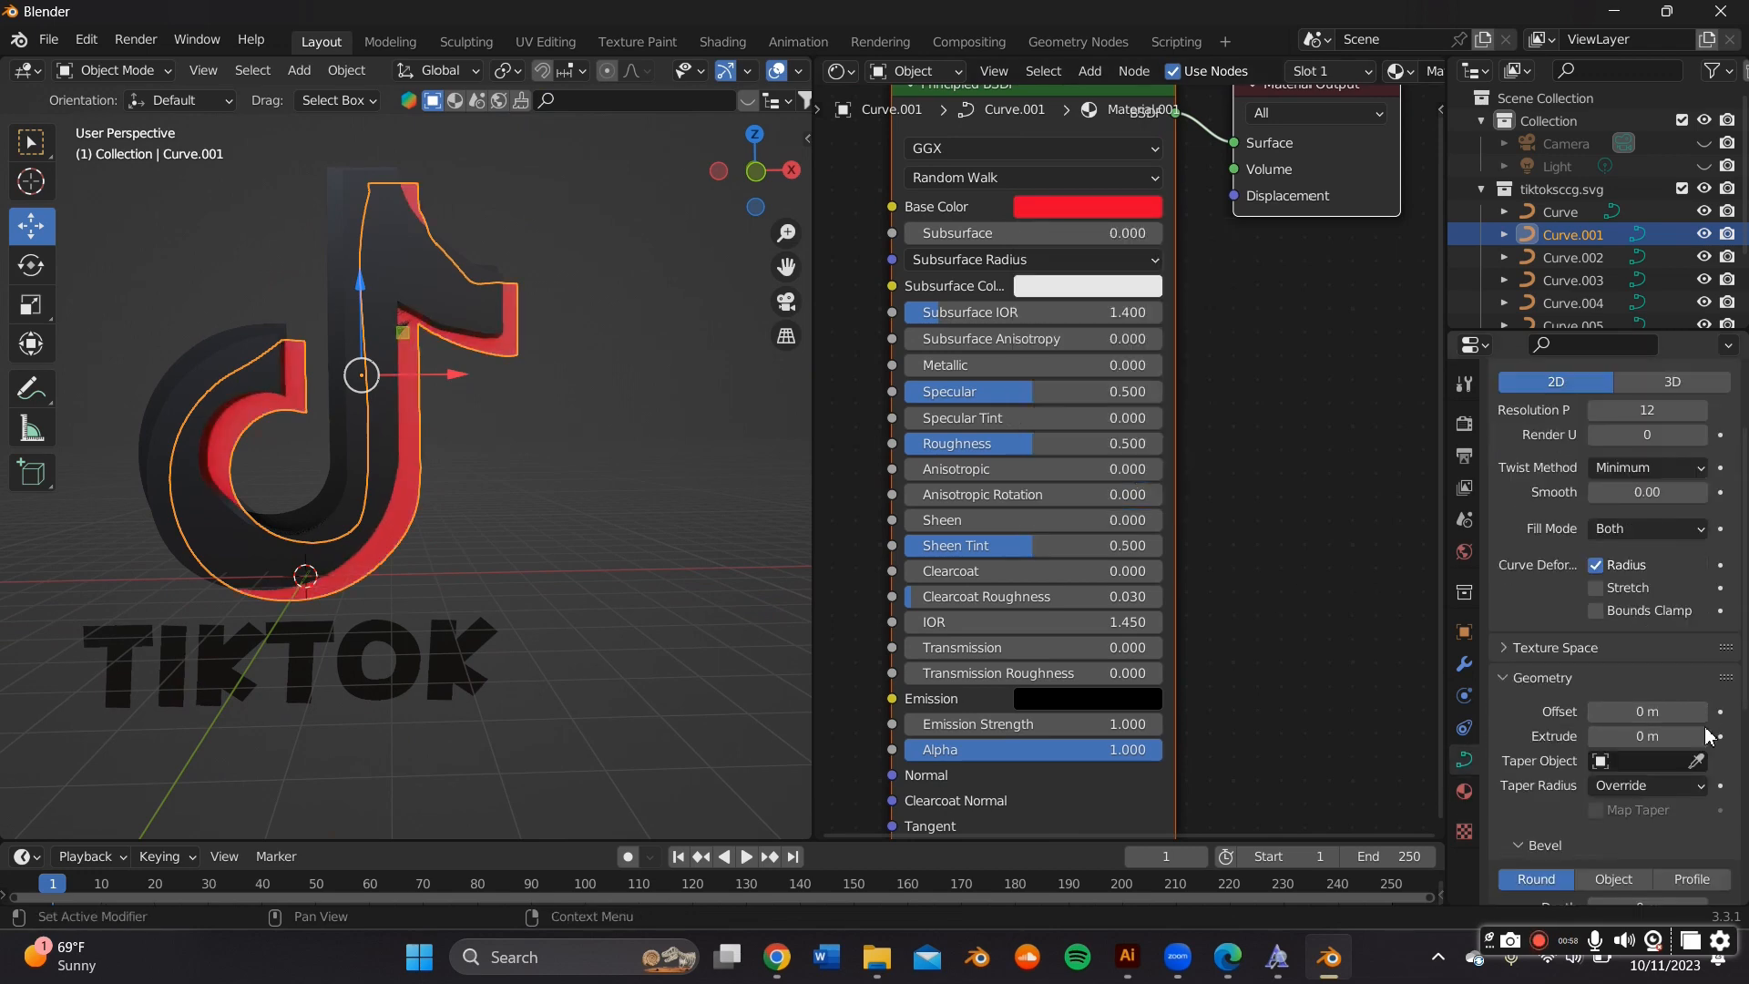
left_click(1700, 736)
middle_click_drag(397, 352, 556, 342)
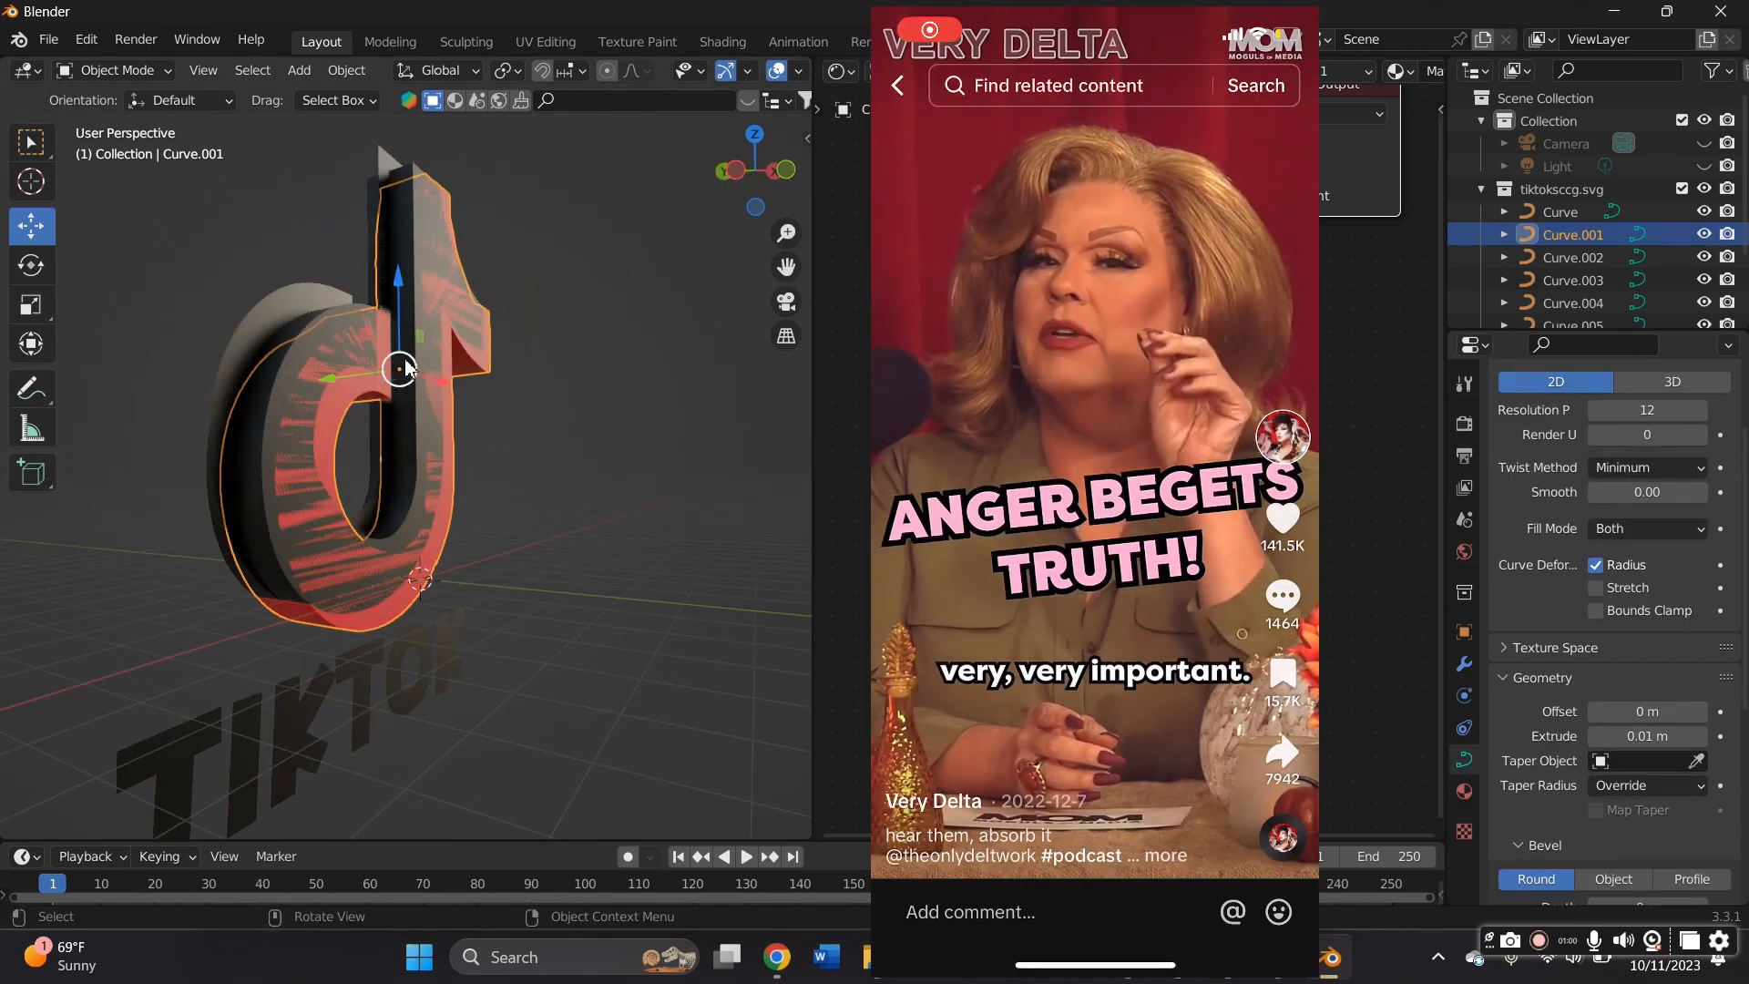
Shift the red note slightly along the Y axis so it sits behind the black note, and deselect it
left_click_drag(432, 377, 416, 370)
key("ctrl+z")
middle_click_drag(416, 378, 551, 424)
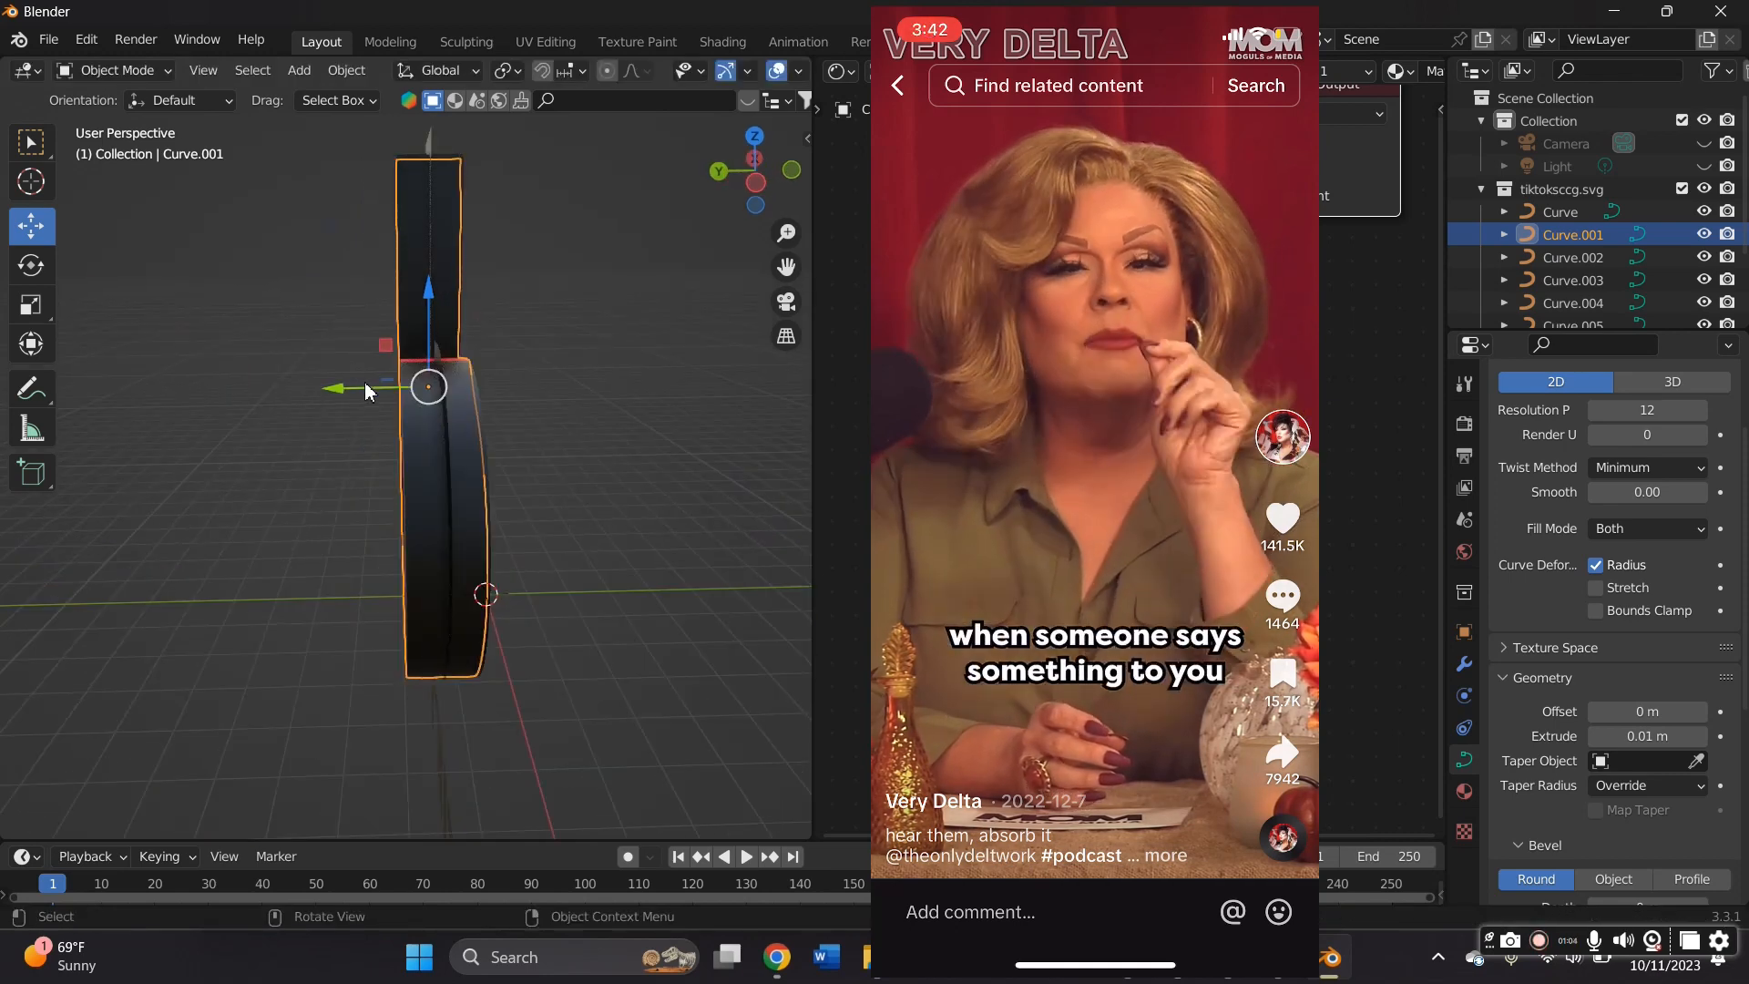
left_click_drag(367, 386, 360, 386)
middle_click_drag(424, 378, 216, 343)
left_click(519, 233)
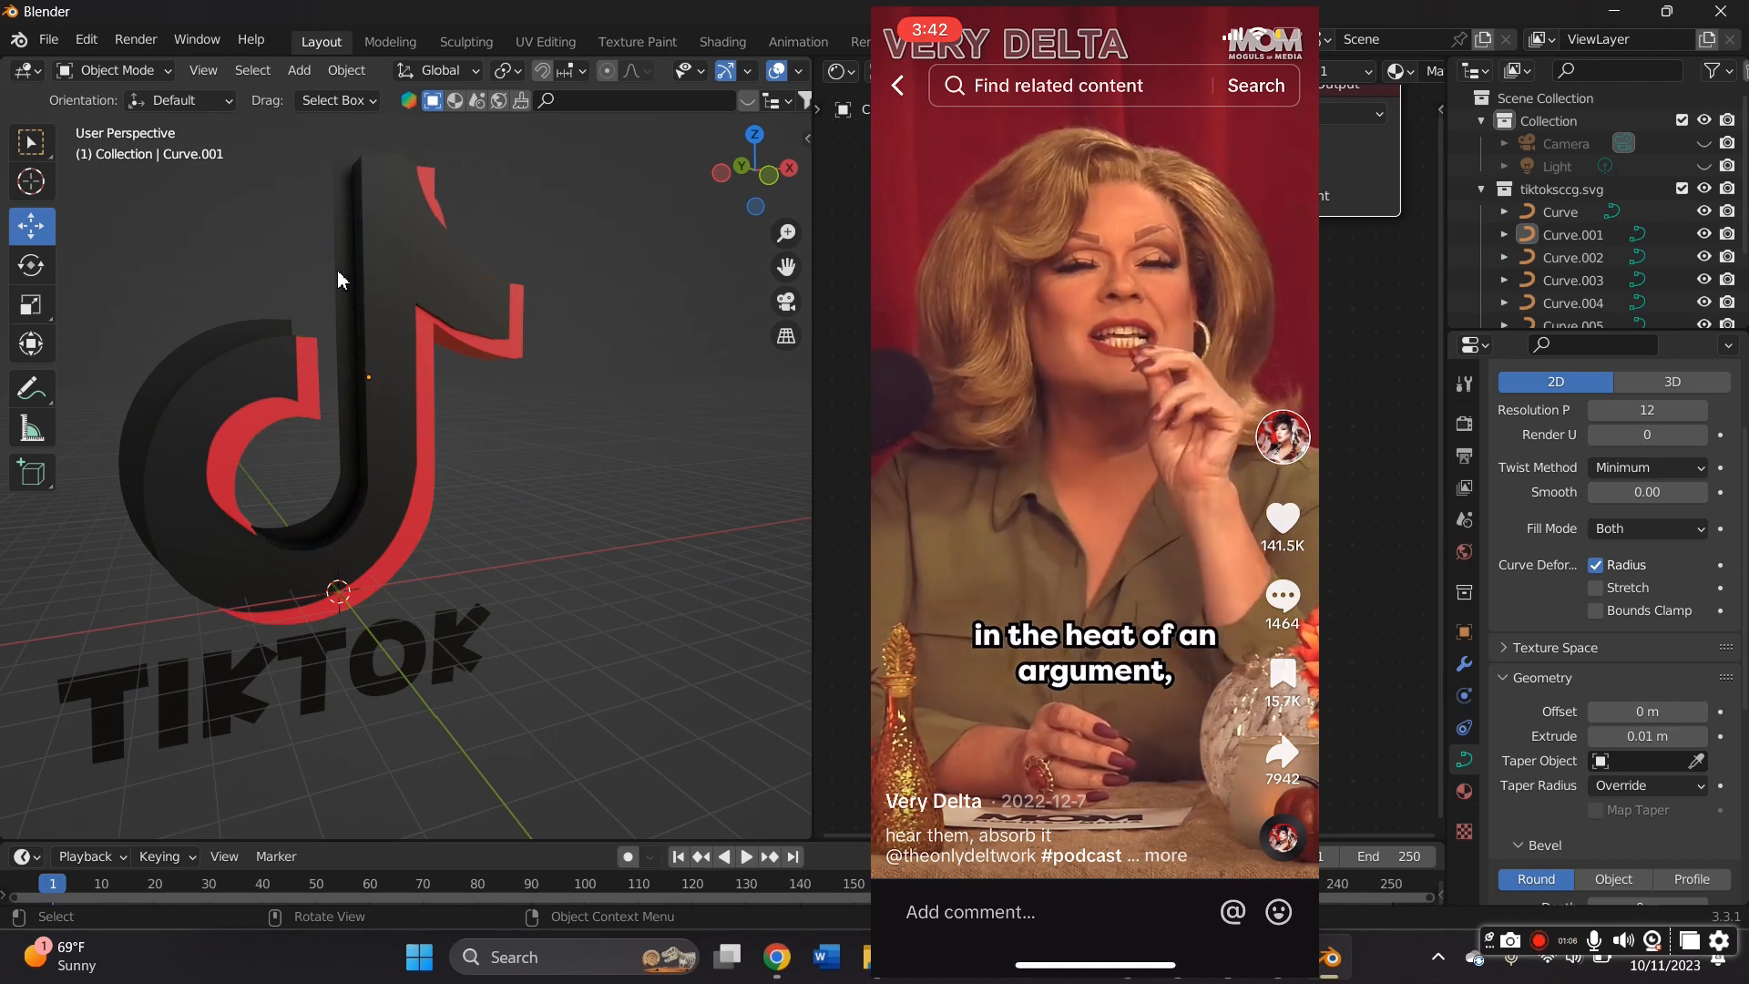
Convert the black note curve (Curve.002) to a mesh
left_click(338, 272)
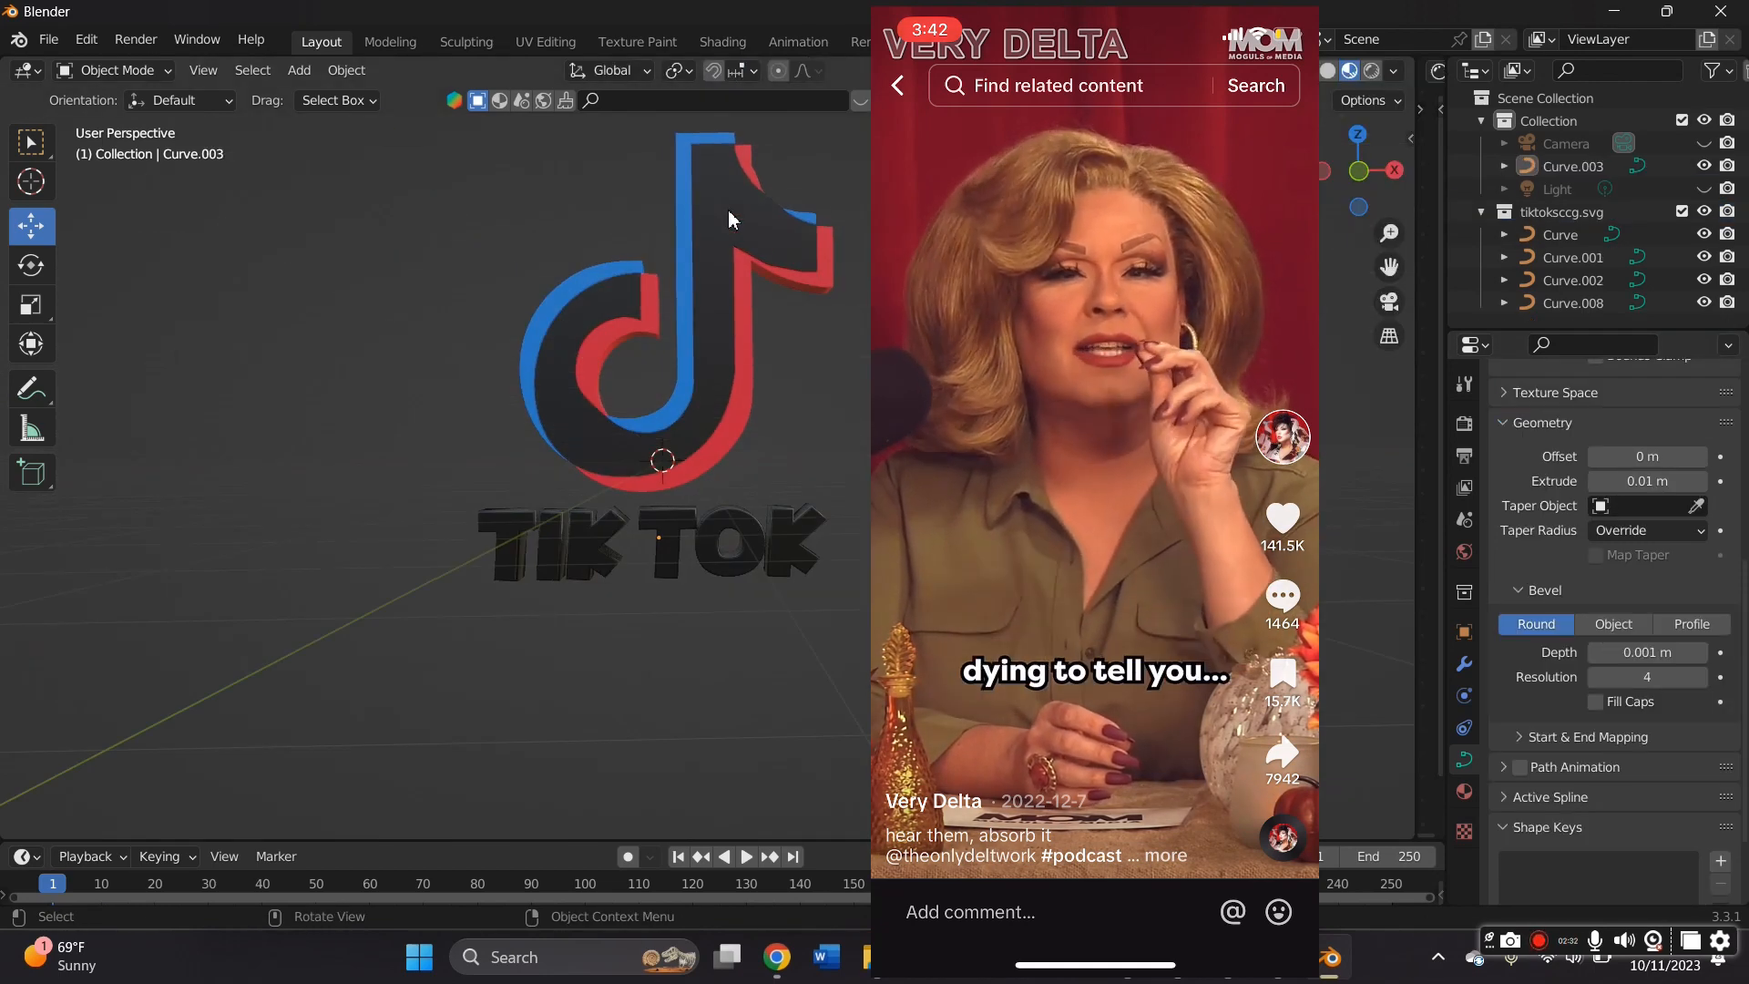
left_click(728, 219)
right_click(659, 223)
mouse_move(659, 298)
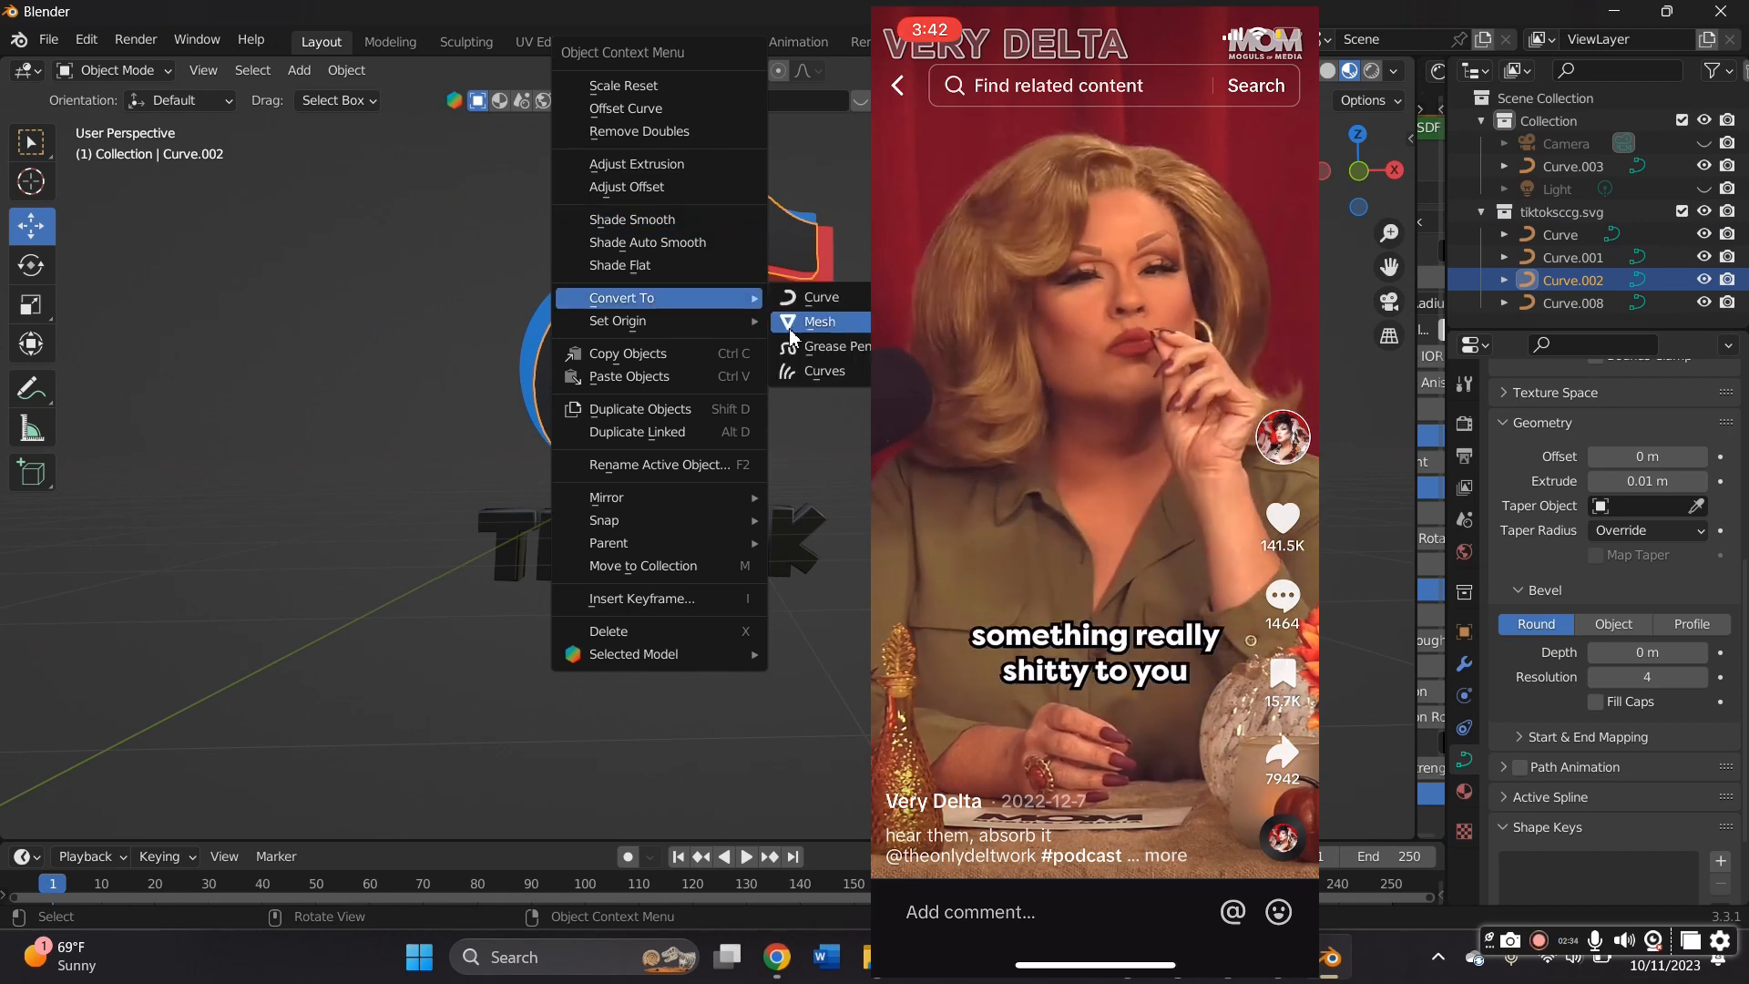
left_click(789, 331)
left_click_drag(1388, 267, 1386, 319)
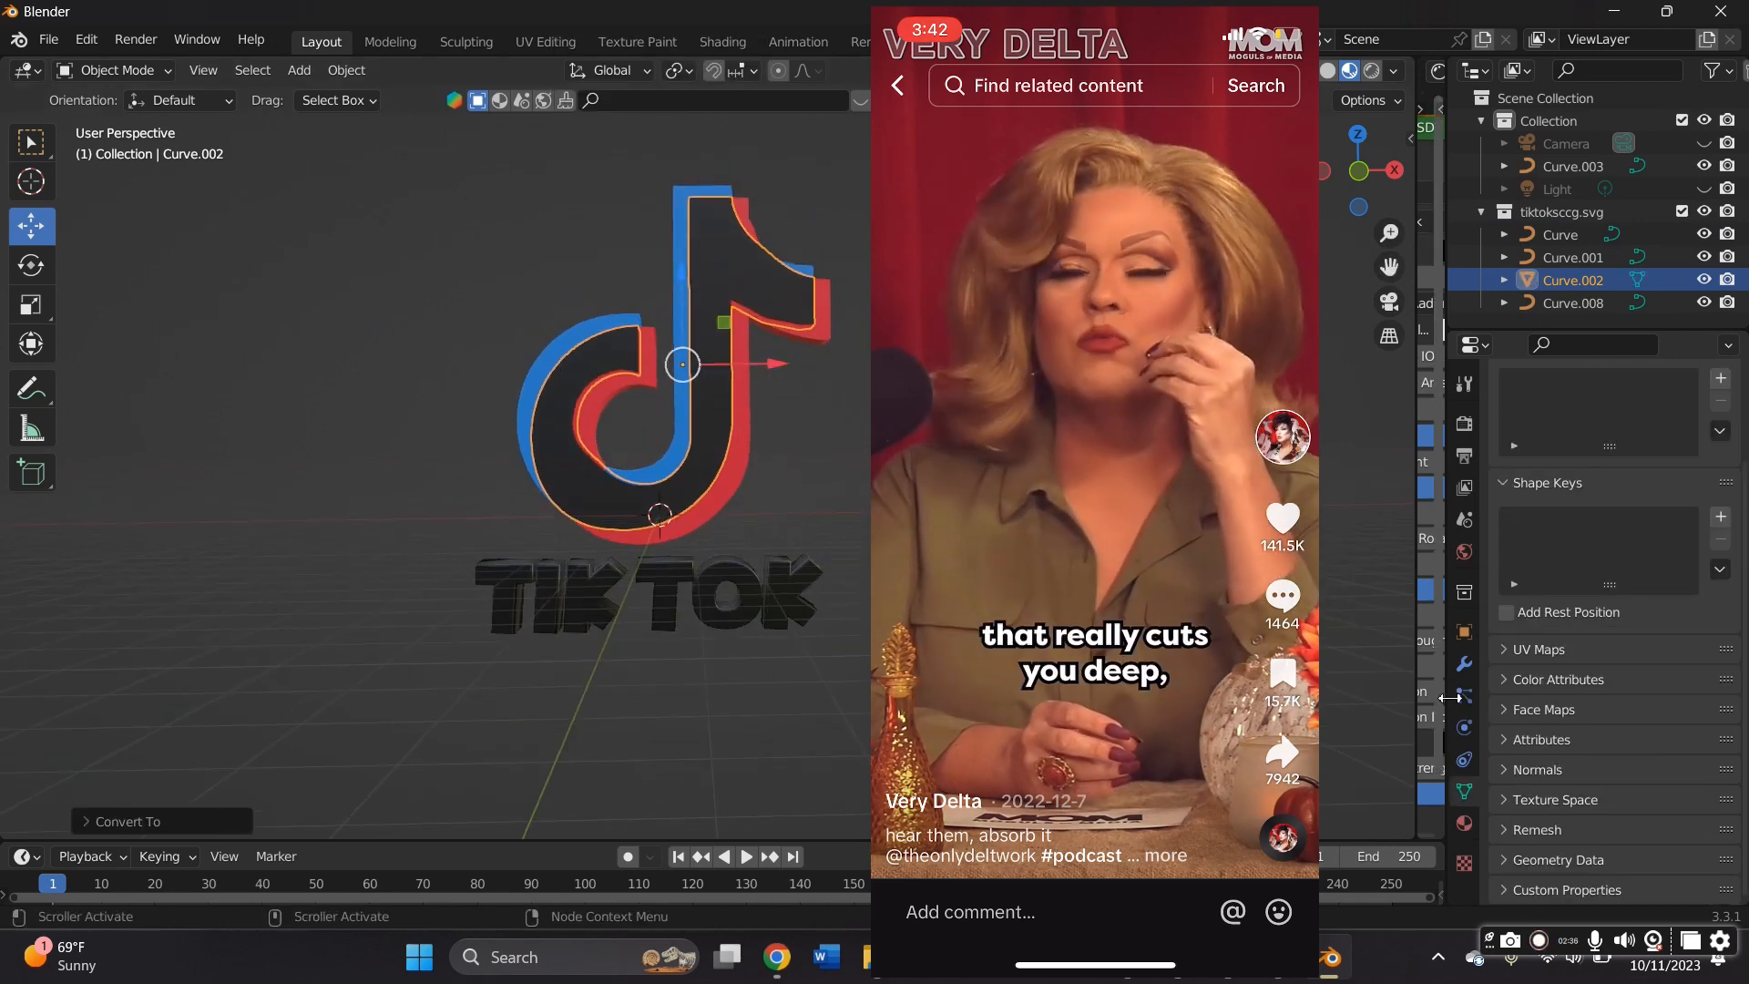
Add a Remesh modifier to the black note in Smooth mode with octree depth 8 and Remove Disconnected off, and apply it
left_click(1463, 663)
left_click(1587, 432)
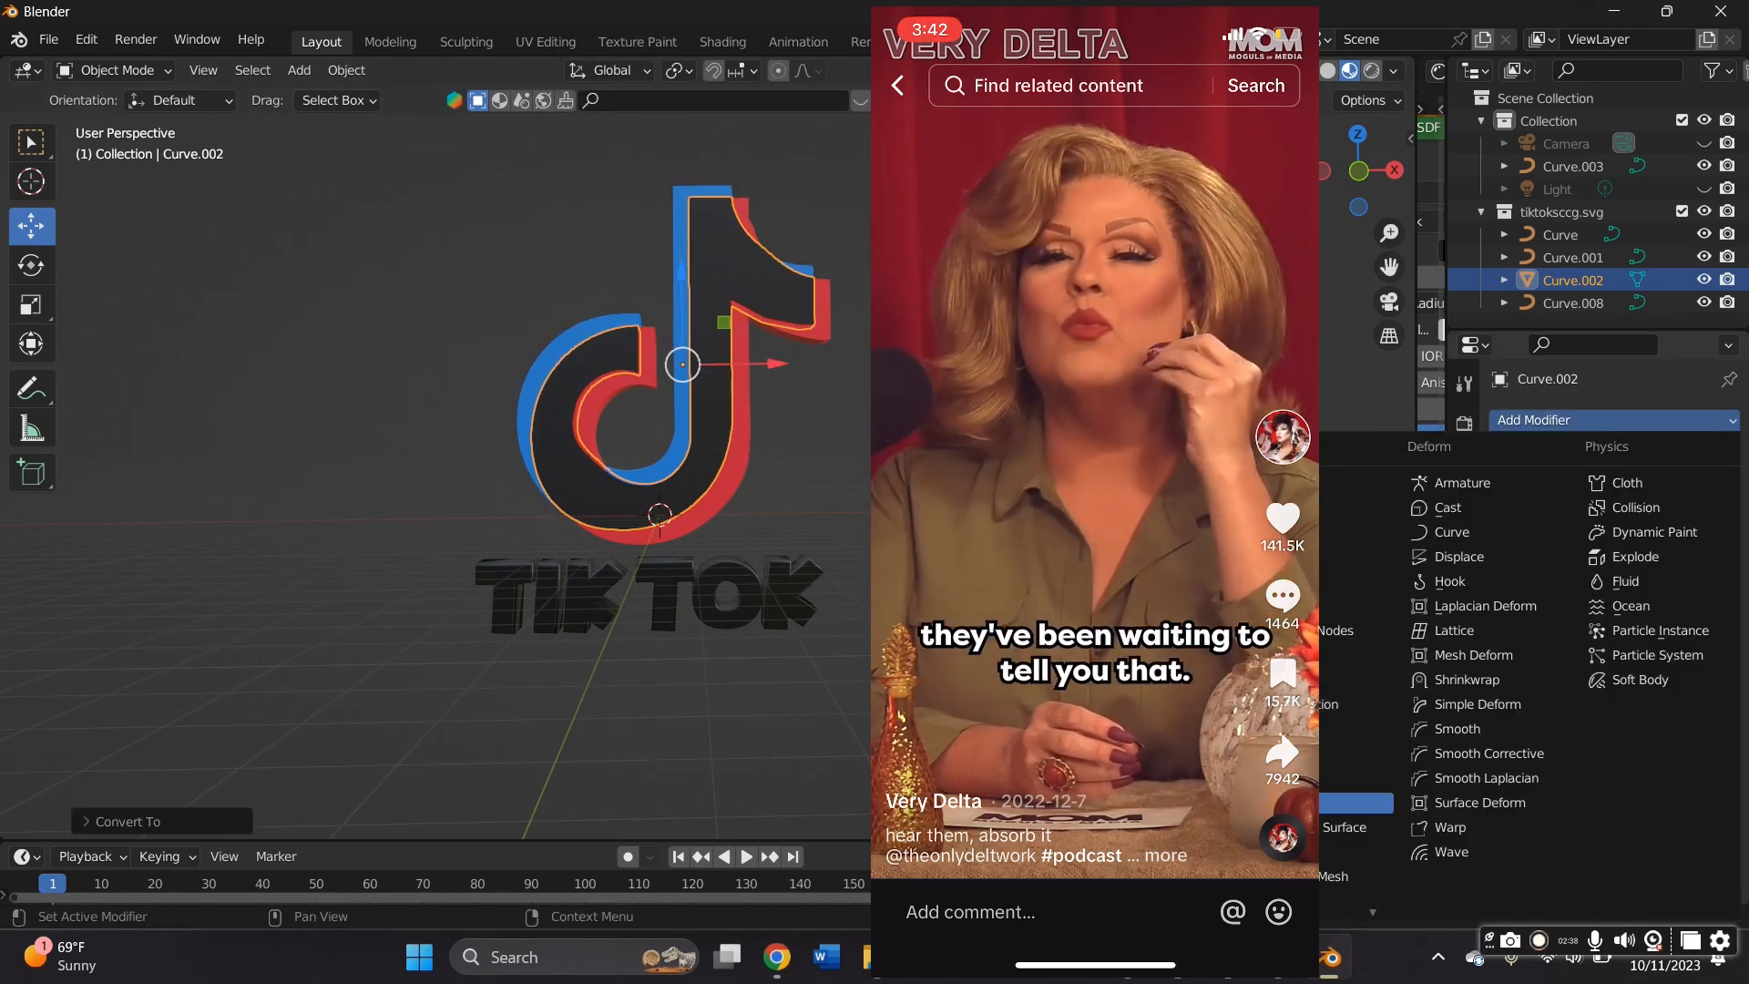
left_click(1338, 710)
left_click(1584, 491)
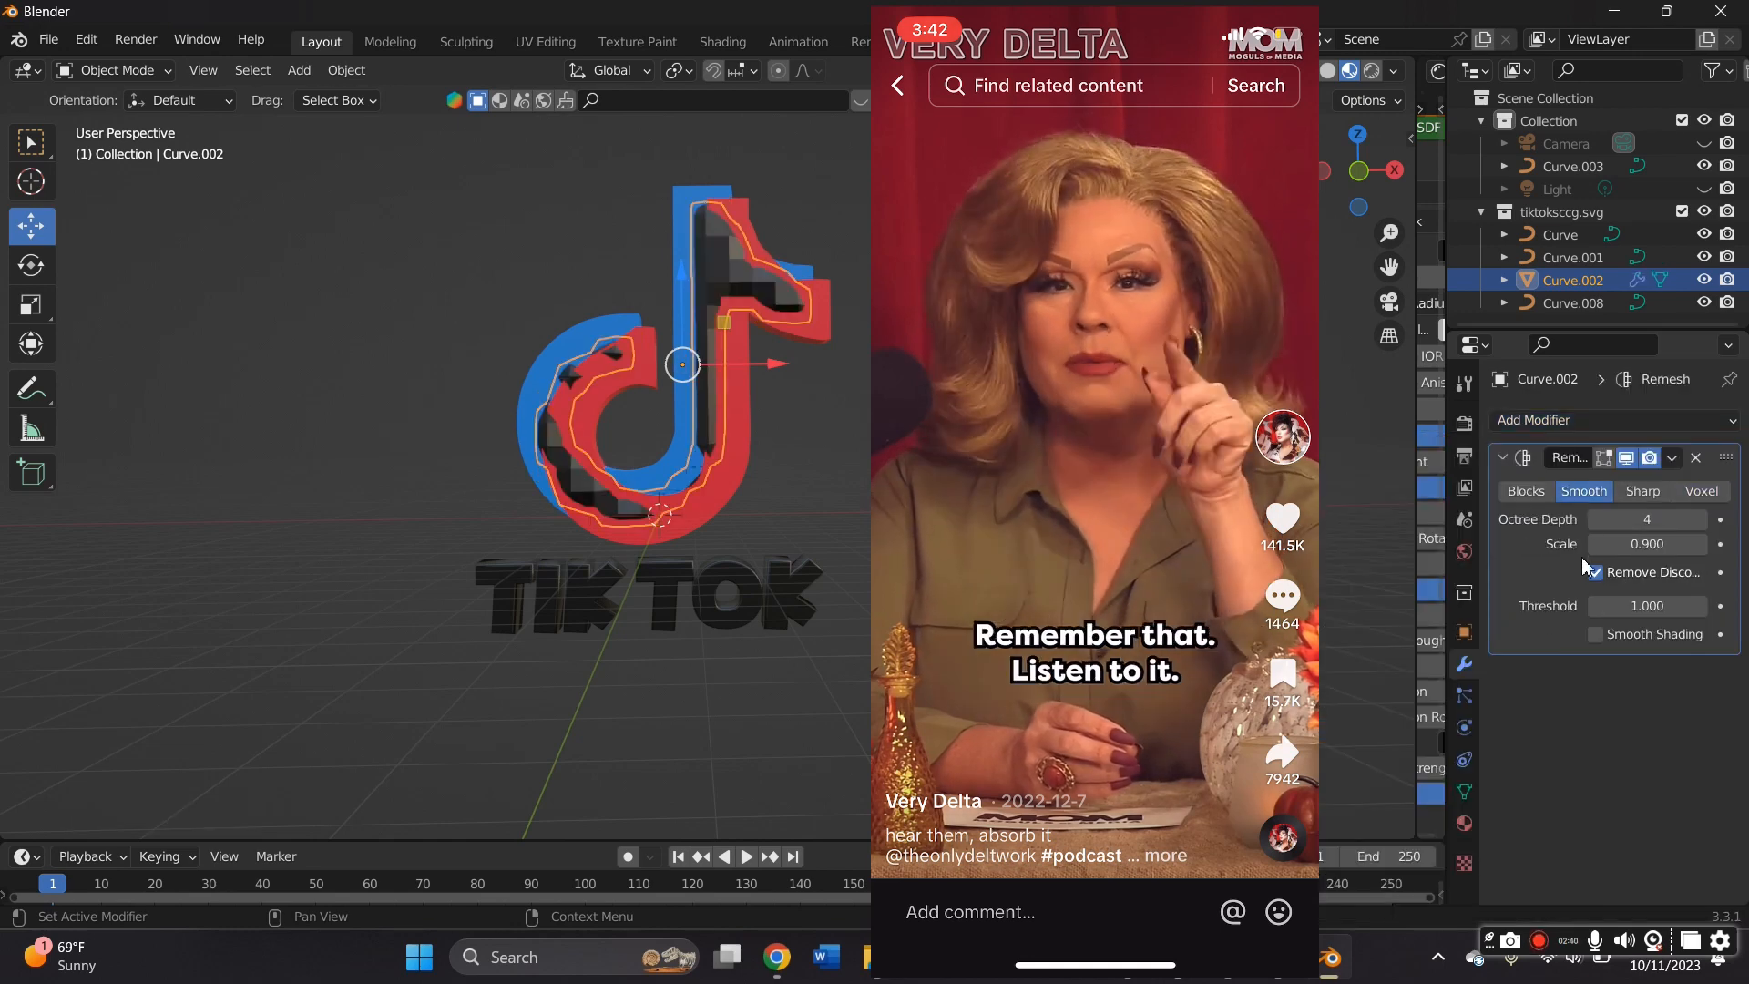
left_click(1698, 519)
left_click(1698, 519)
left_click(1698, 519)
left_click(1698, 519)
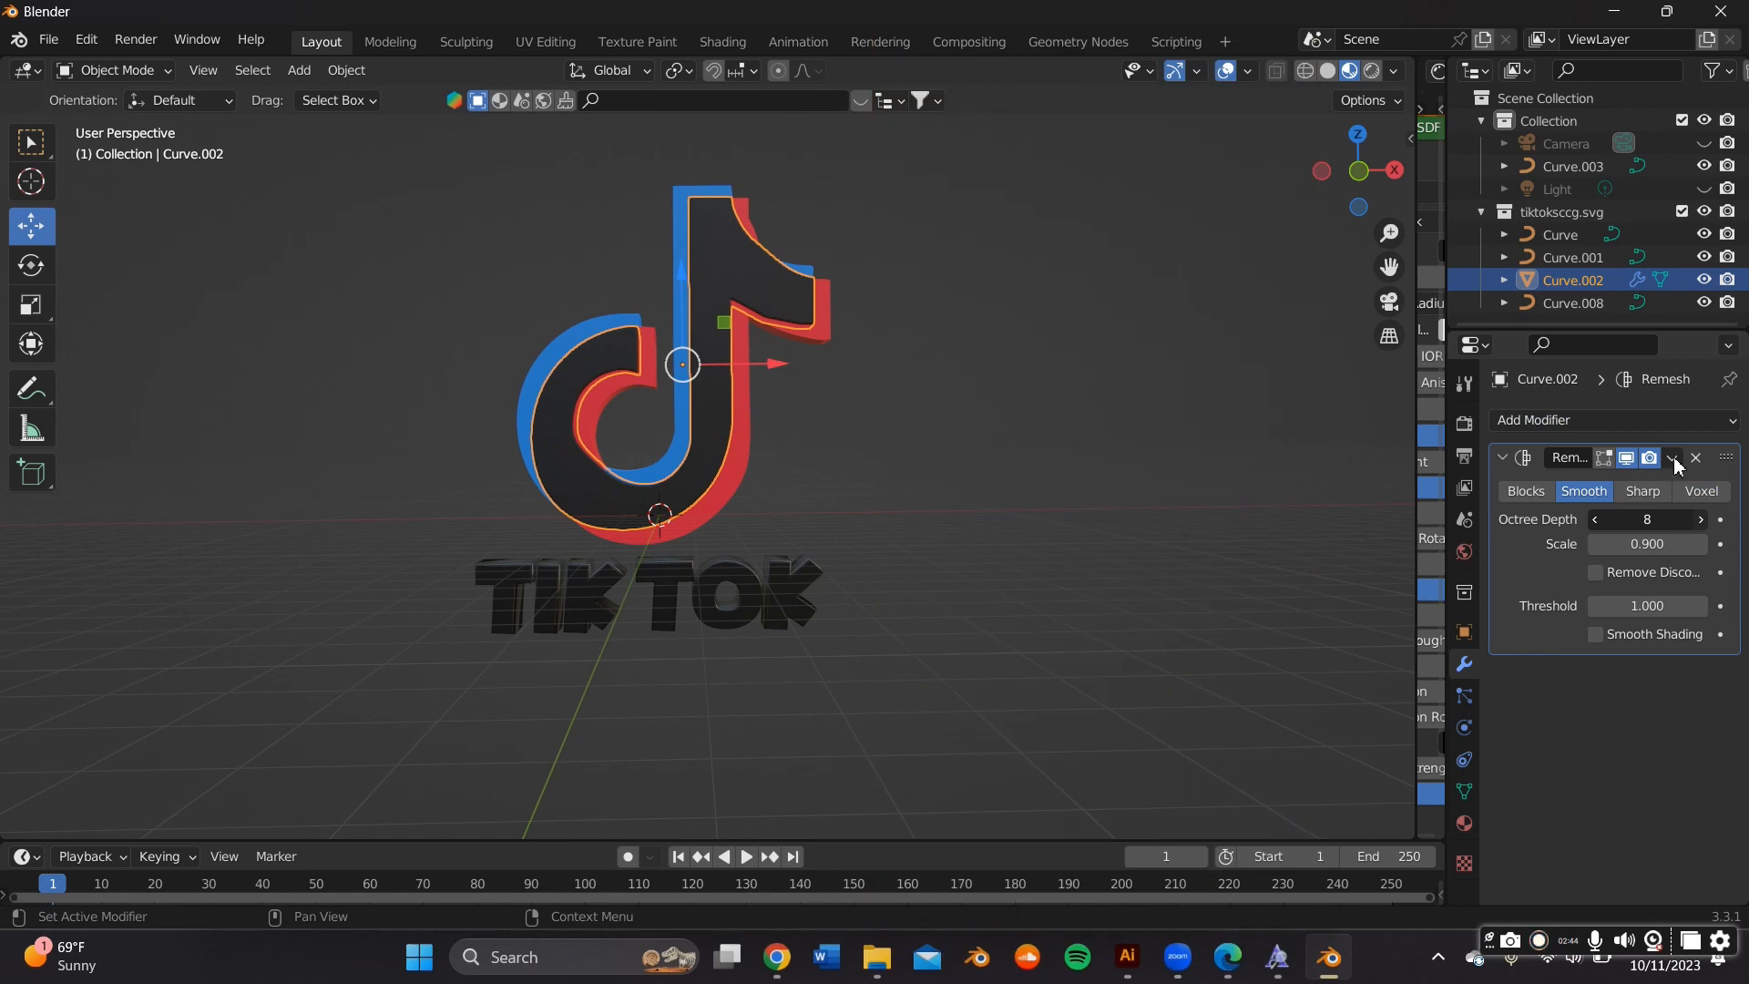
left_click(1673, 457)
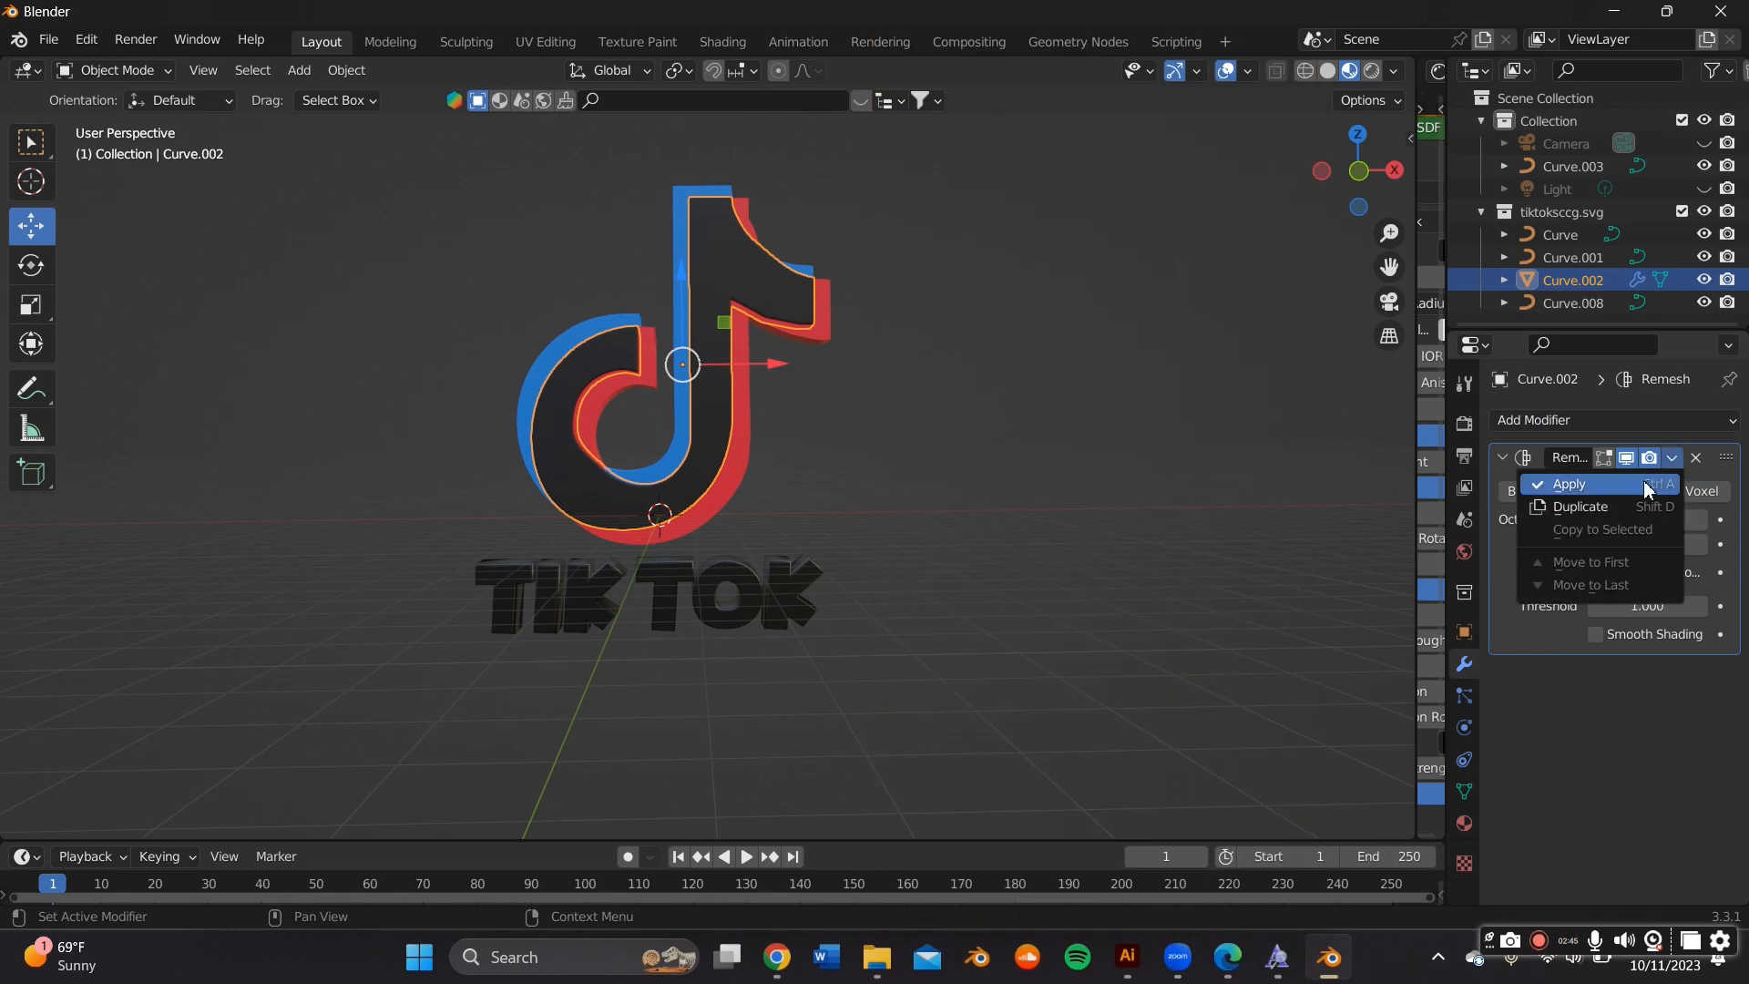
Convert the red note curve (Curve.001) to a mesh
left_click(740, 435)
right_click(741, 435)
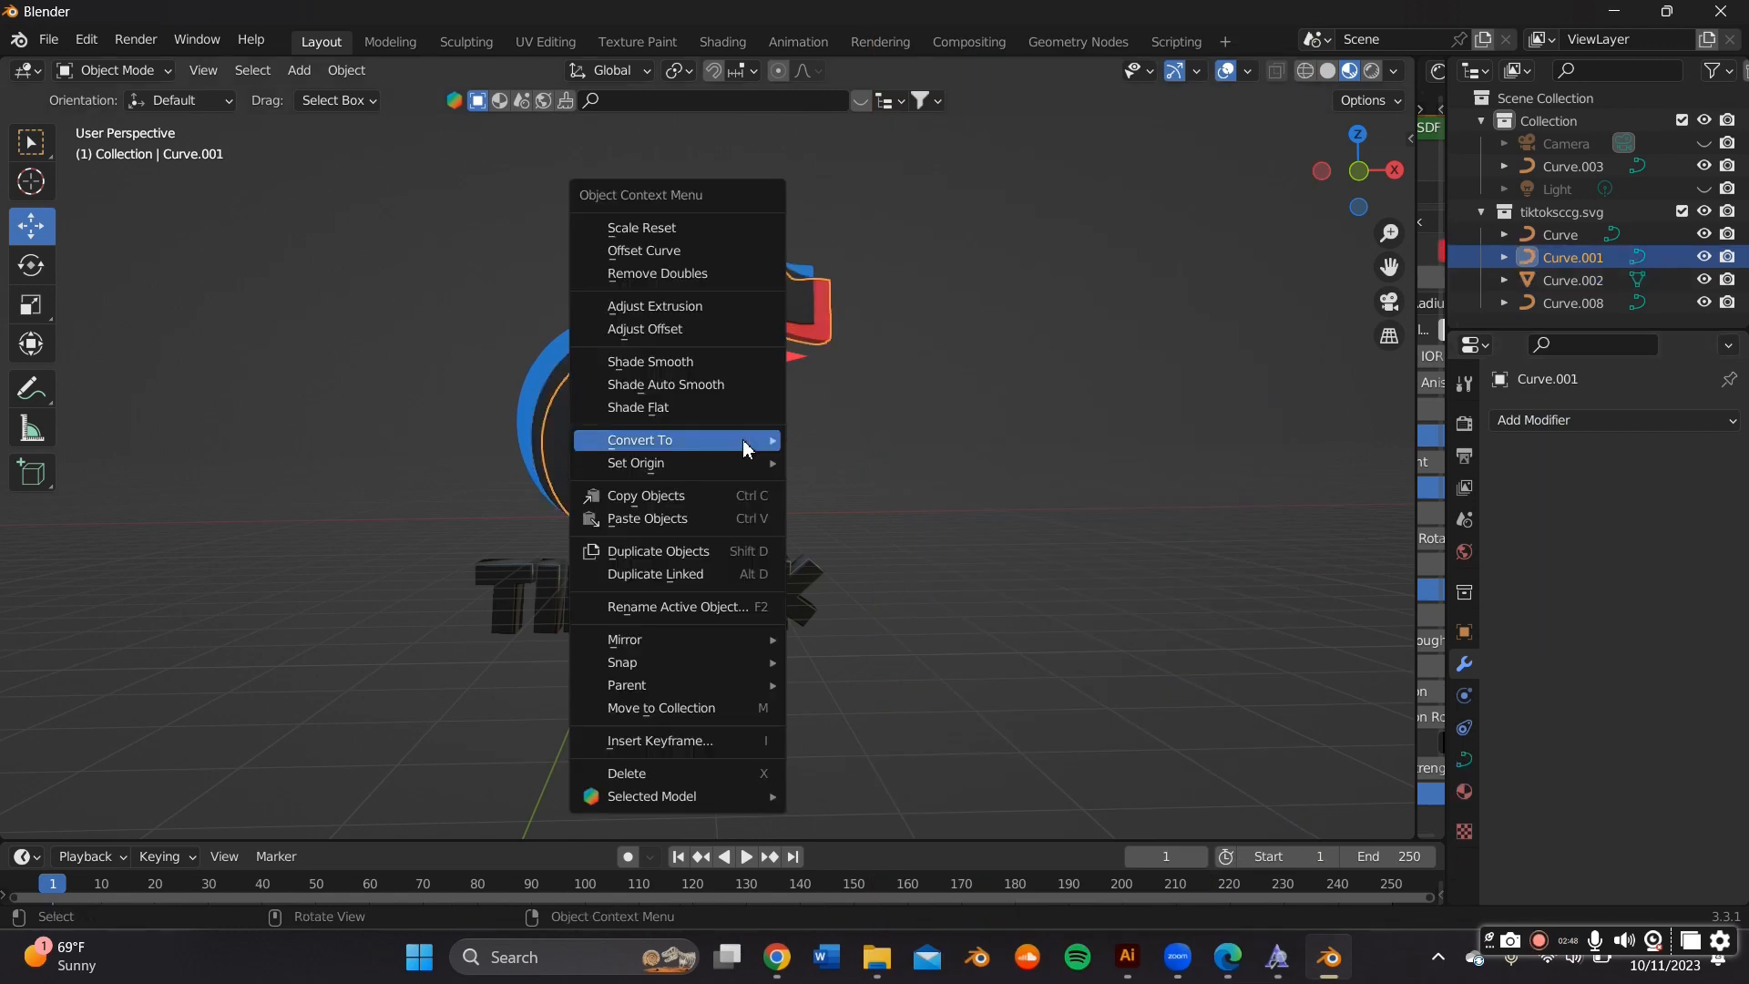
mouse_move(742, 440)
left_click(811, 467)
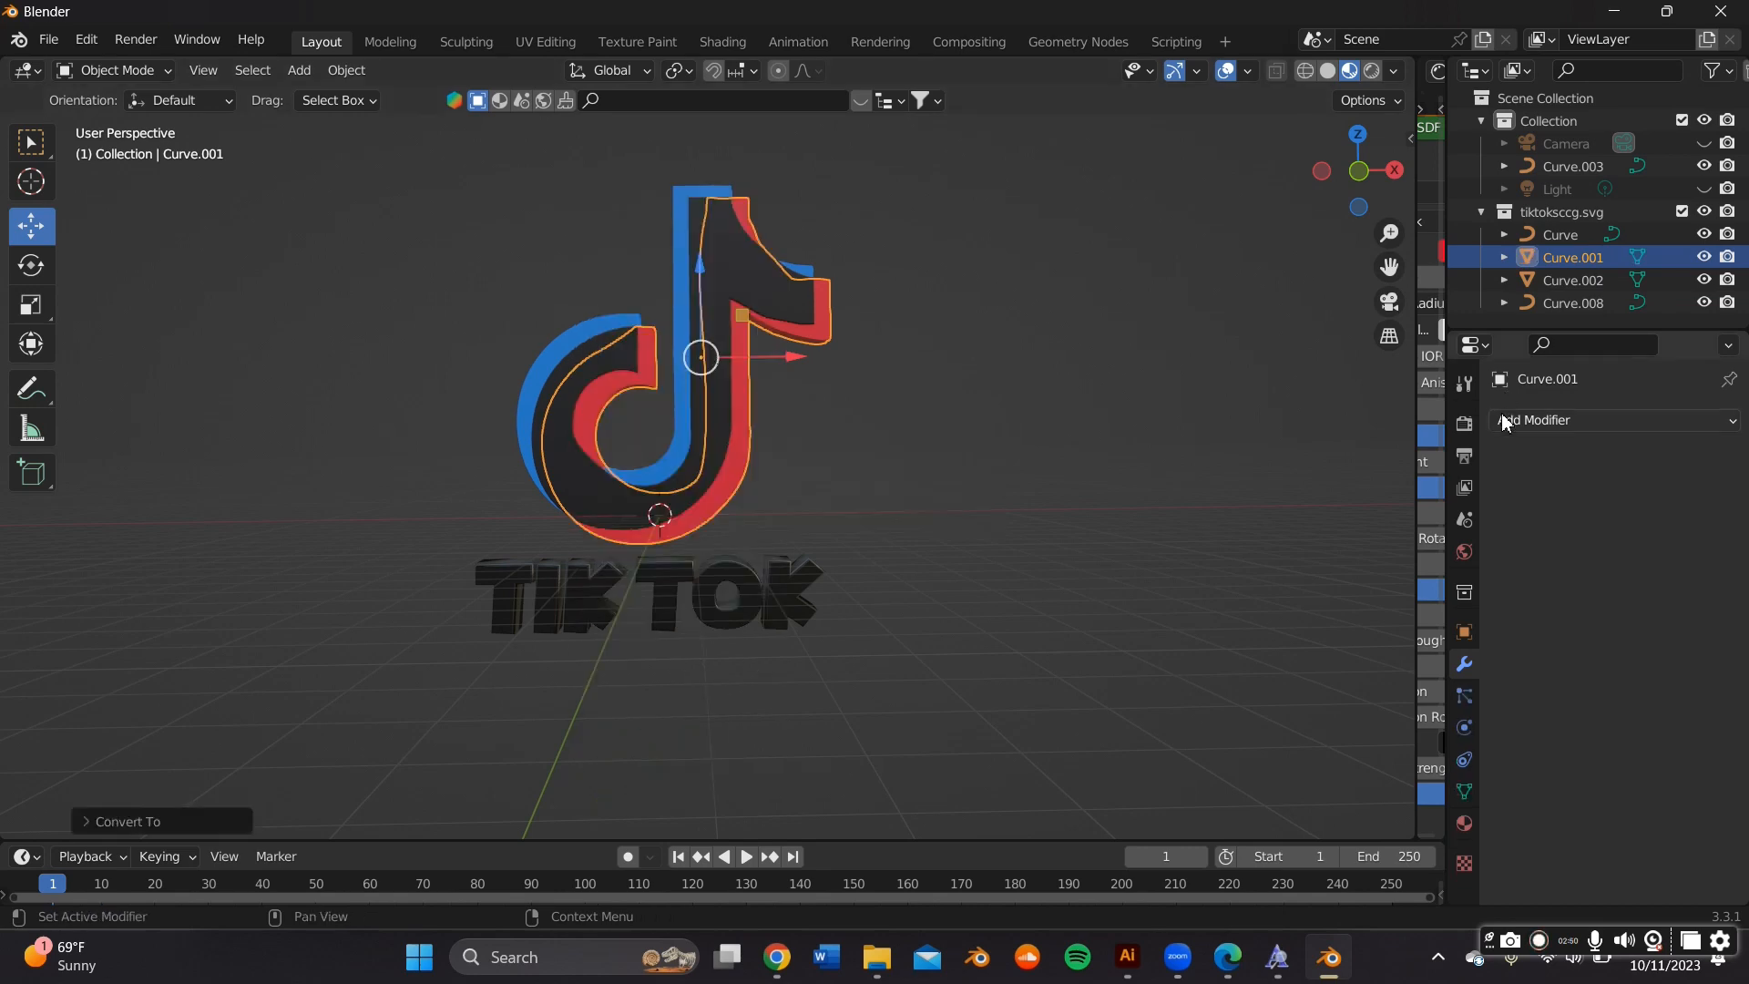
Add a Remesh modifier to the red note in Smooth mode with octree depth 9 and Remove Disconnected off, and apply it
left_click(1505, 421)
left_click(1275, 722)
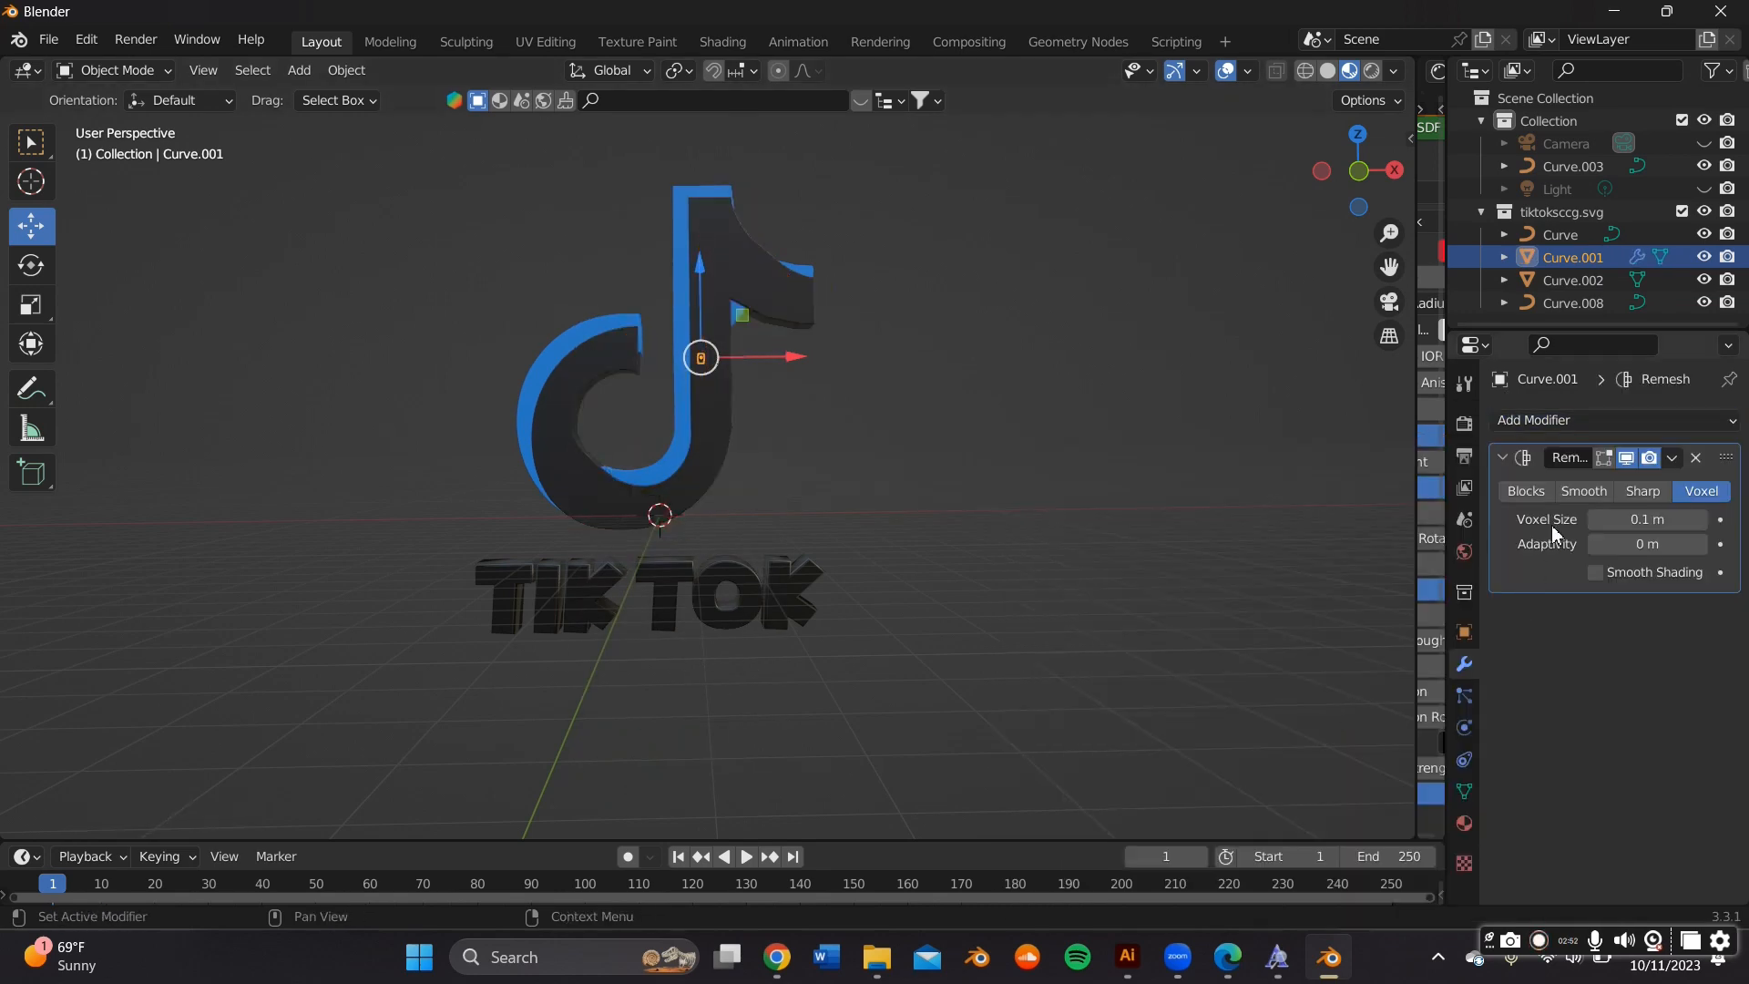
left_click(1583, 491)
left_click(1700, 523)
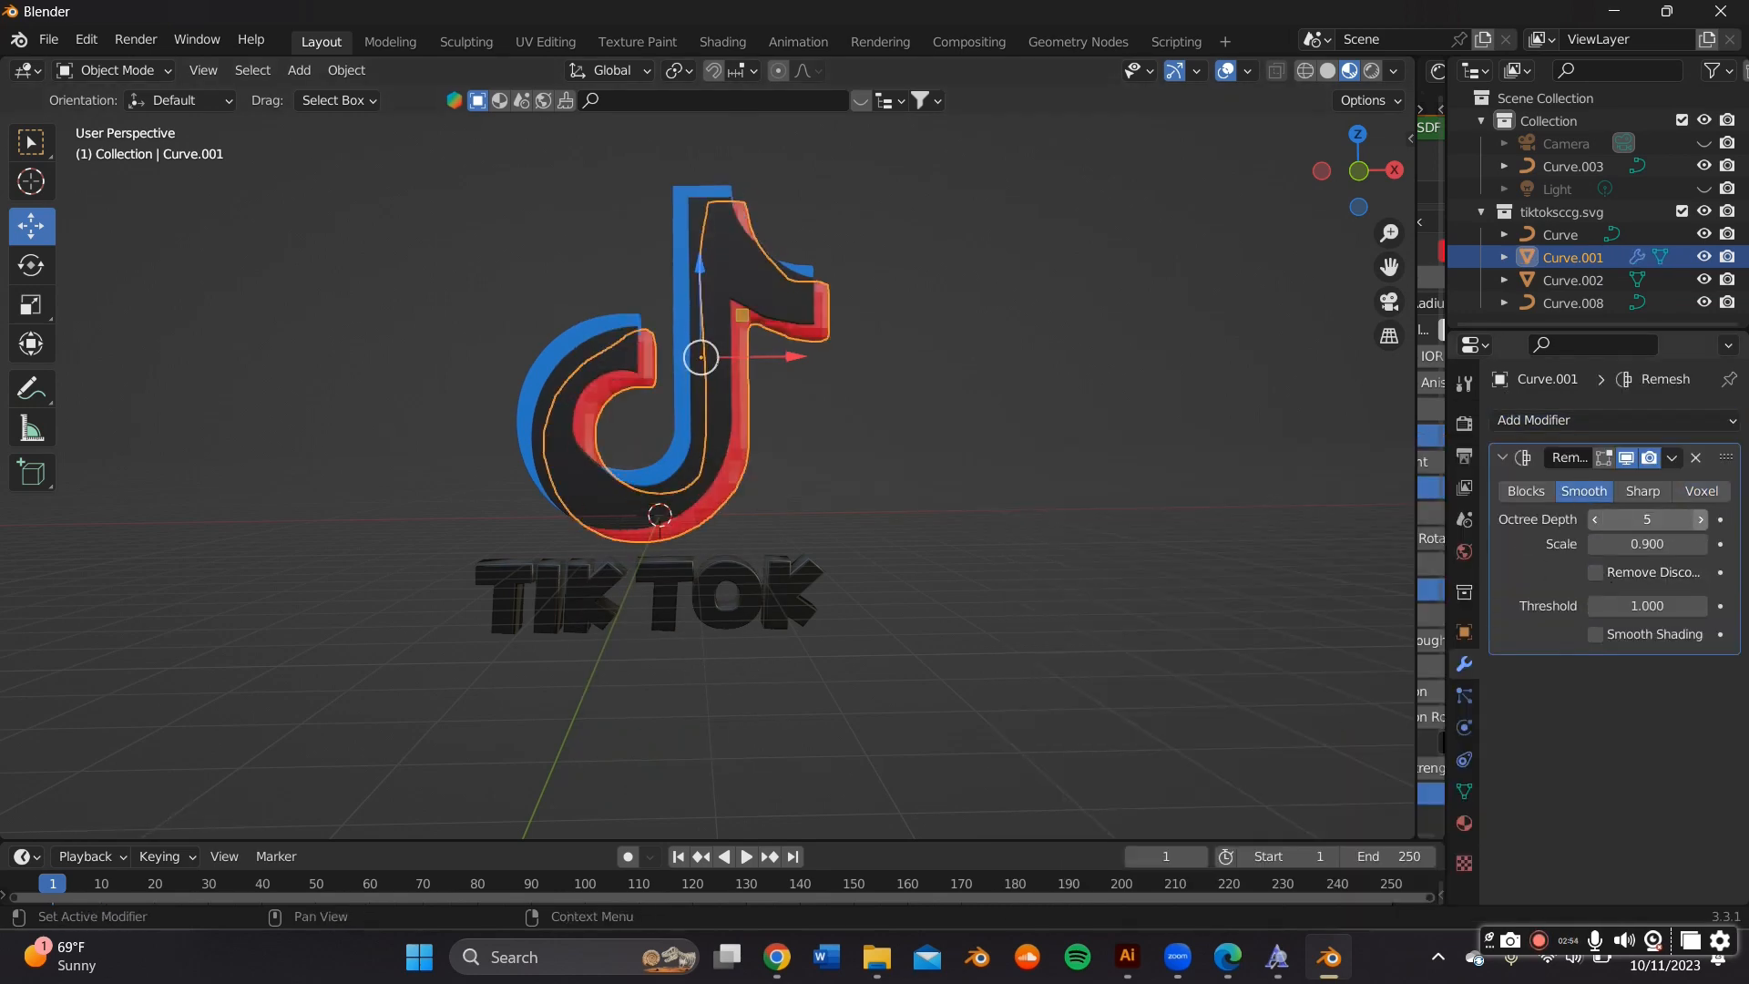
left_click(1702, 526)
left_click(1702, 526)
scroll(1080, 485, "up", 3)
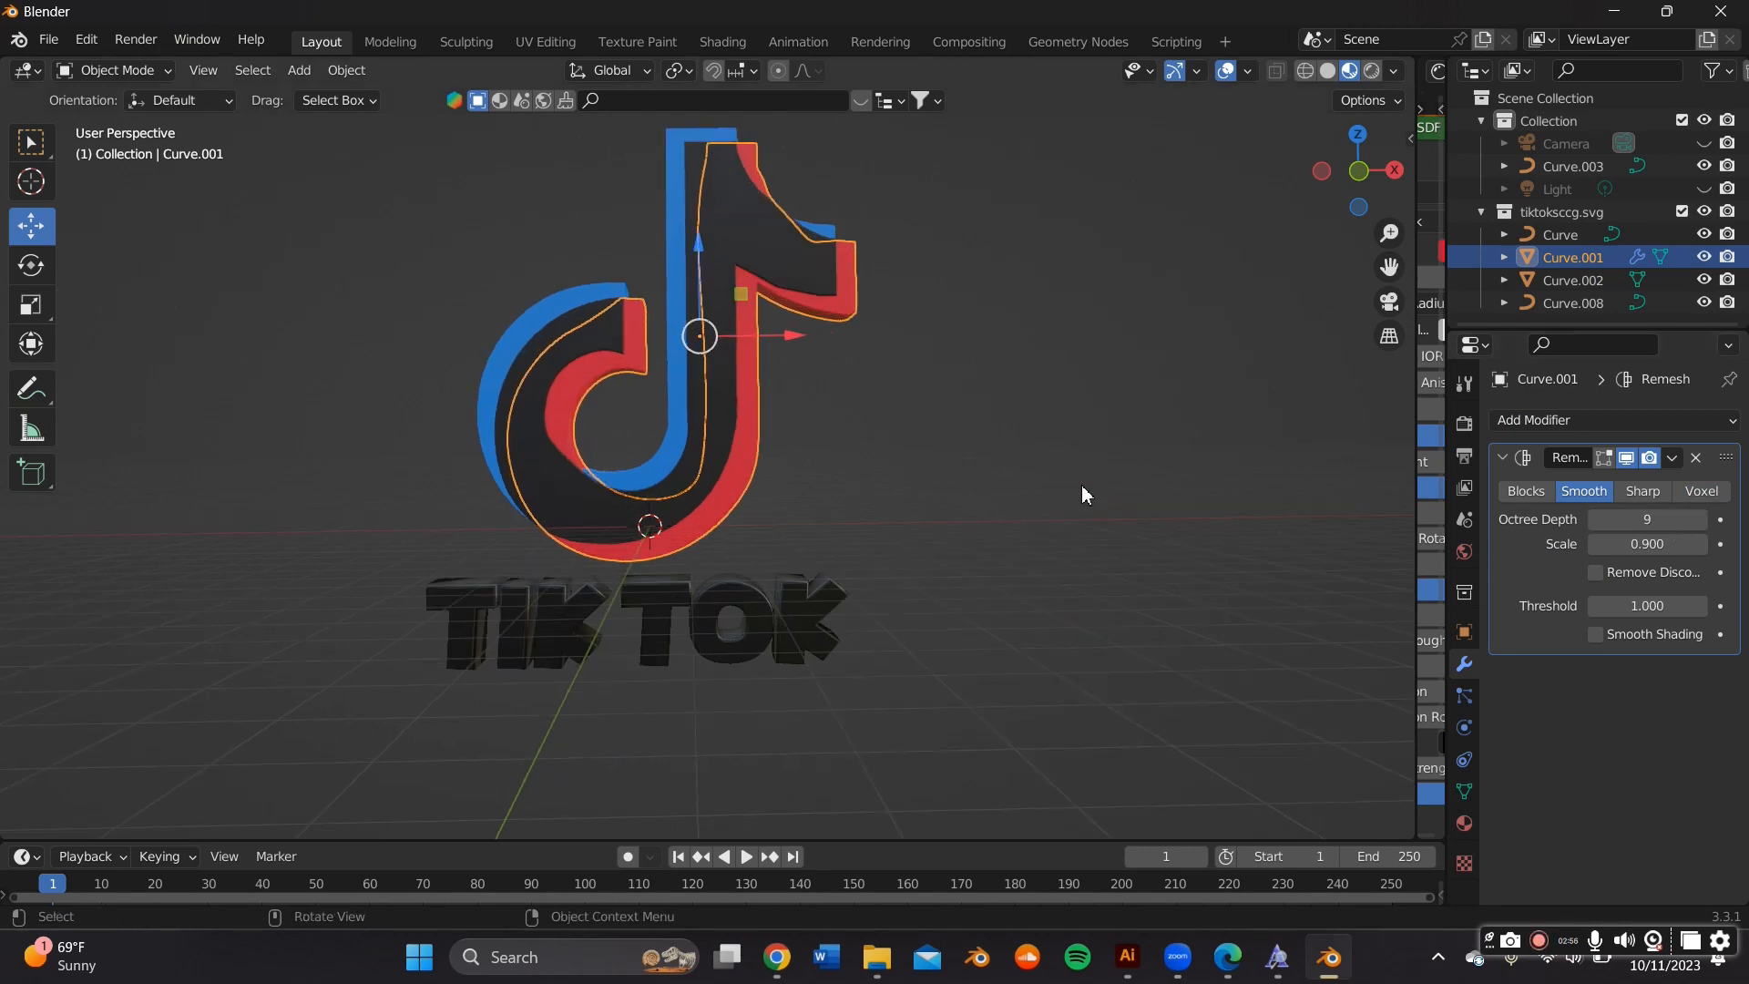
left_click(1671, 457)
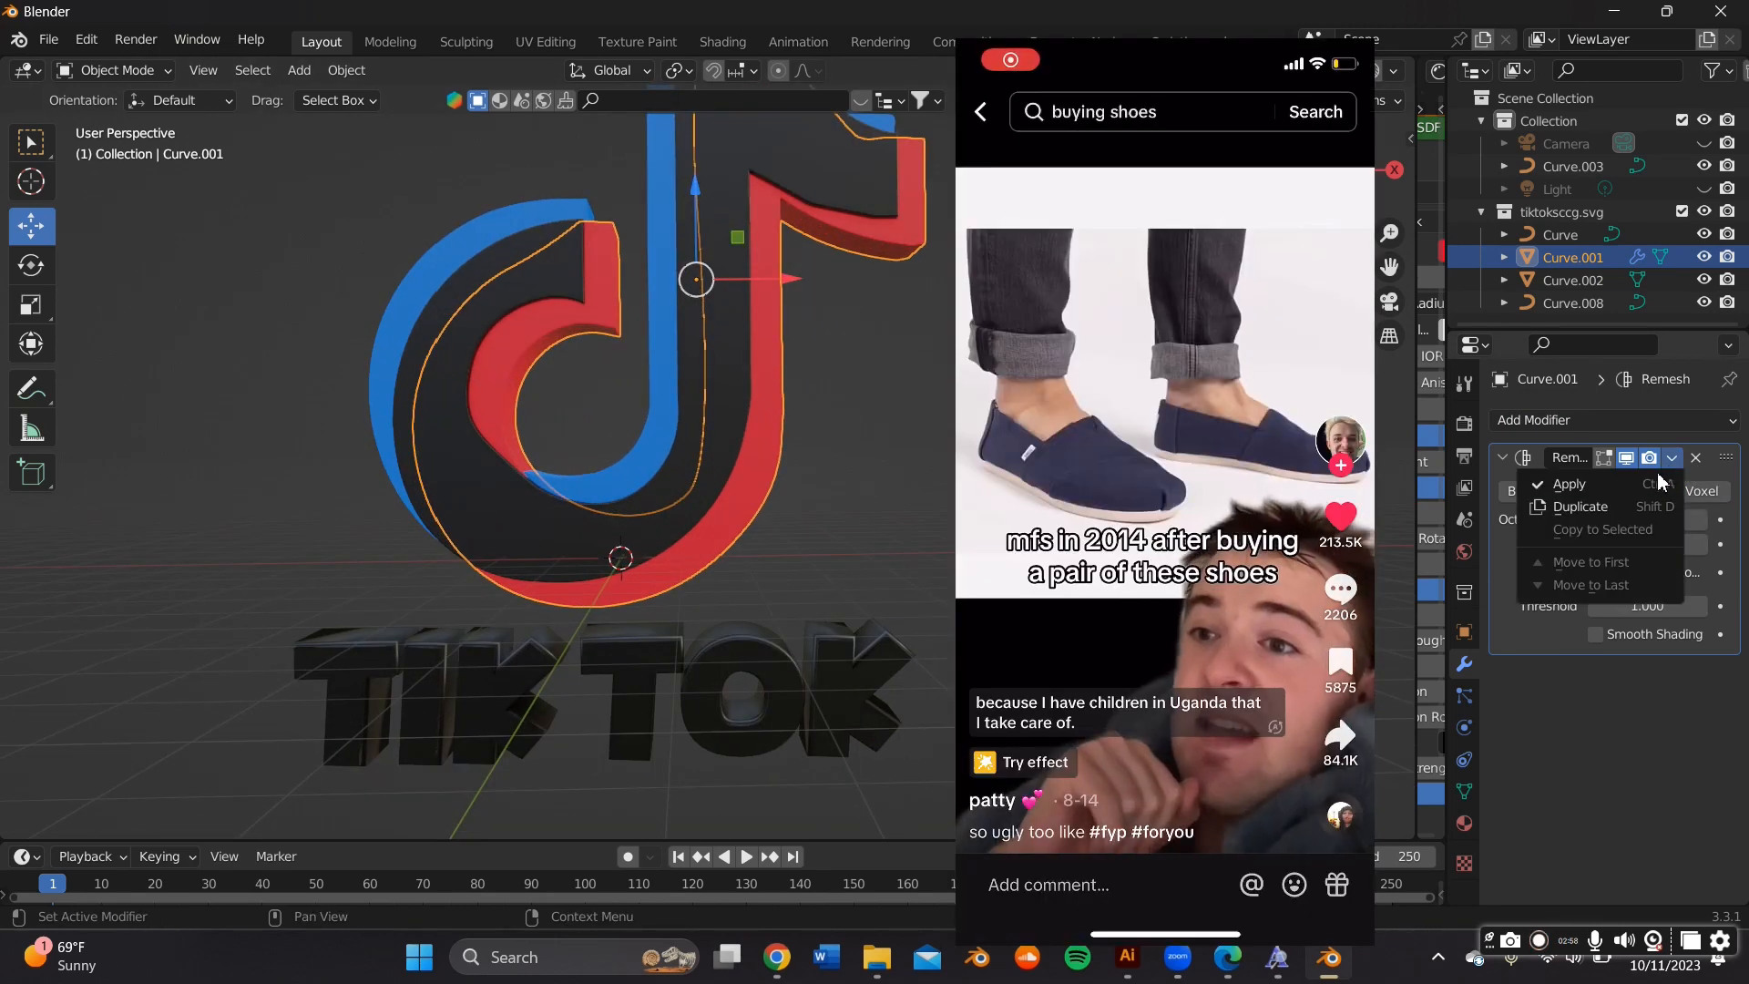
left_click(1548, 481)
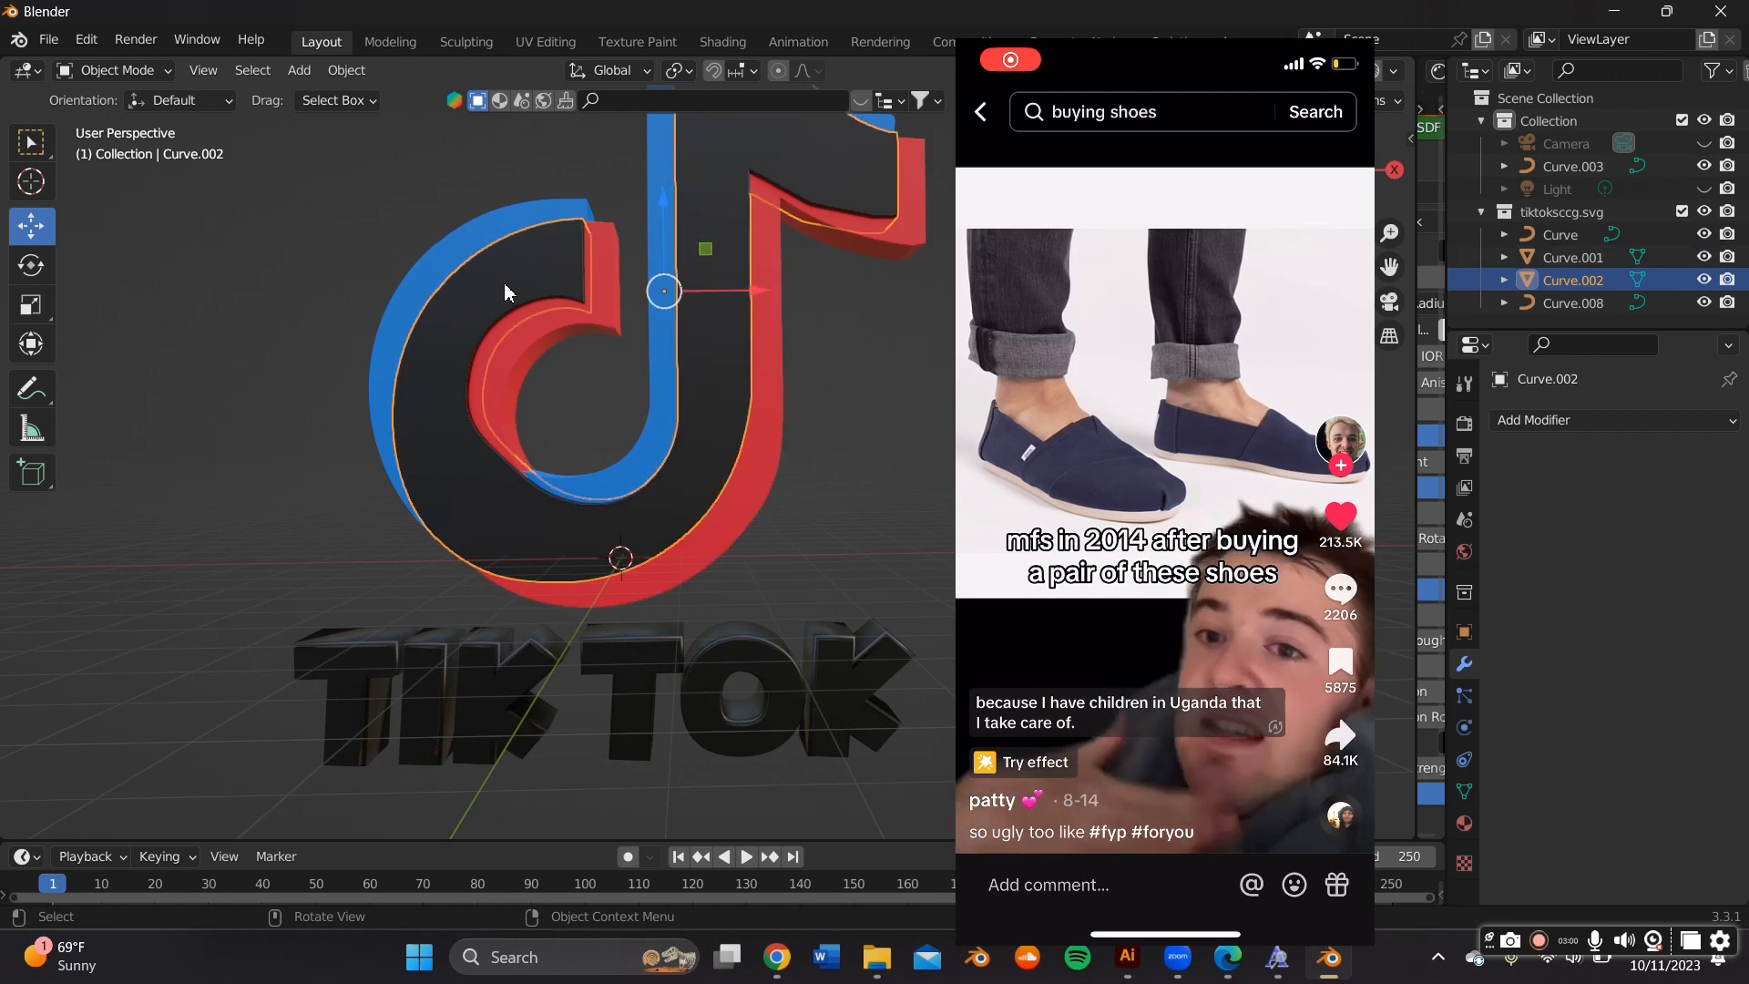
Select the blue note curve and convert it to a mesh
left_click(492, 243)
right_click(489, 239)
left_click(489, 232)
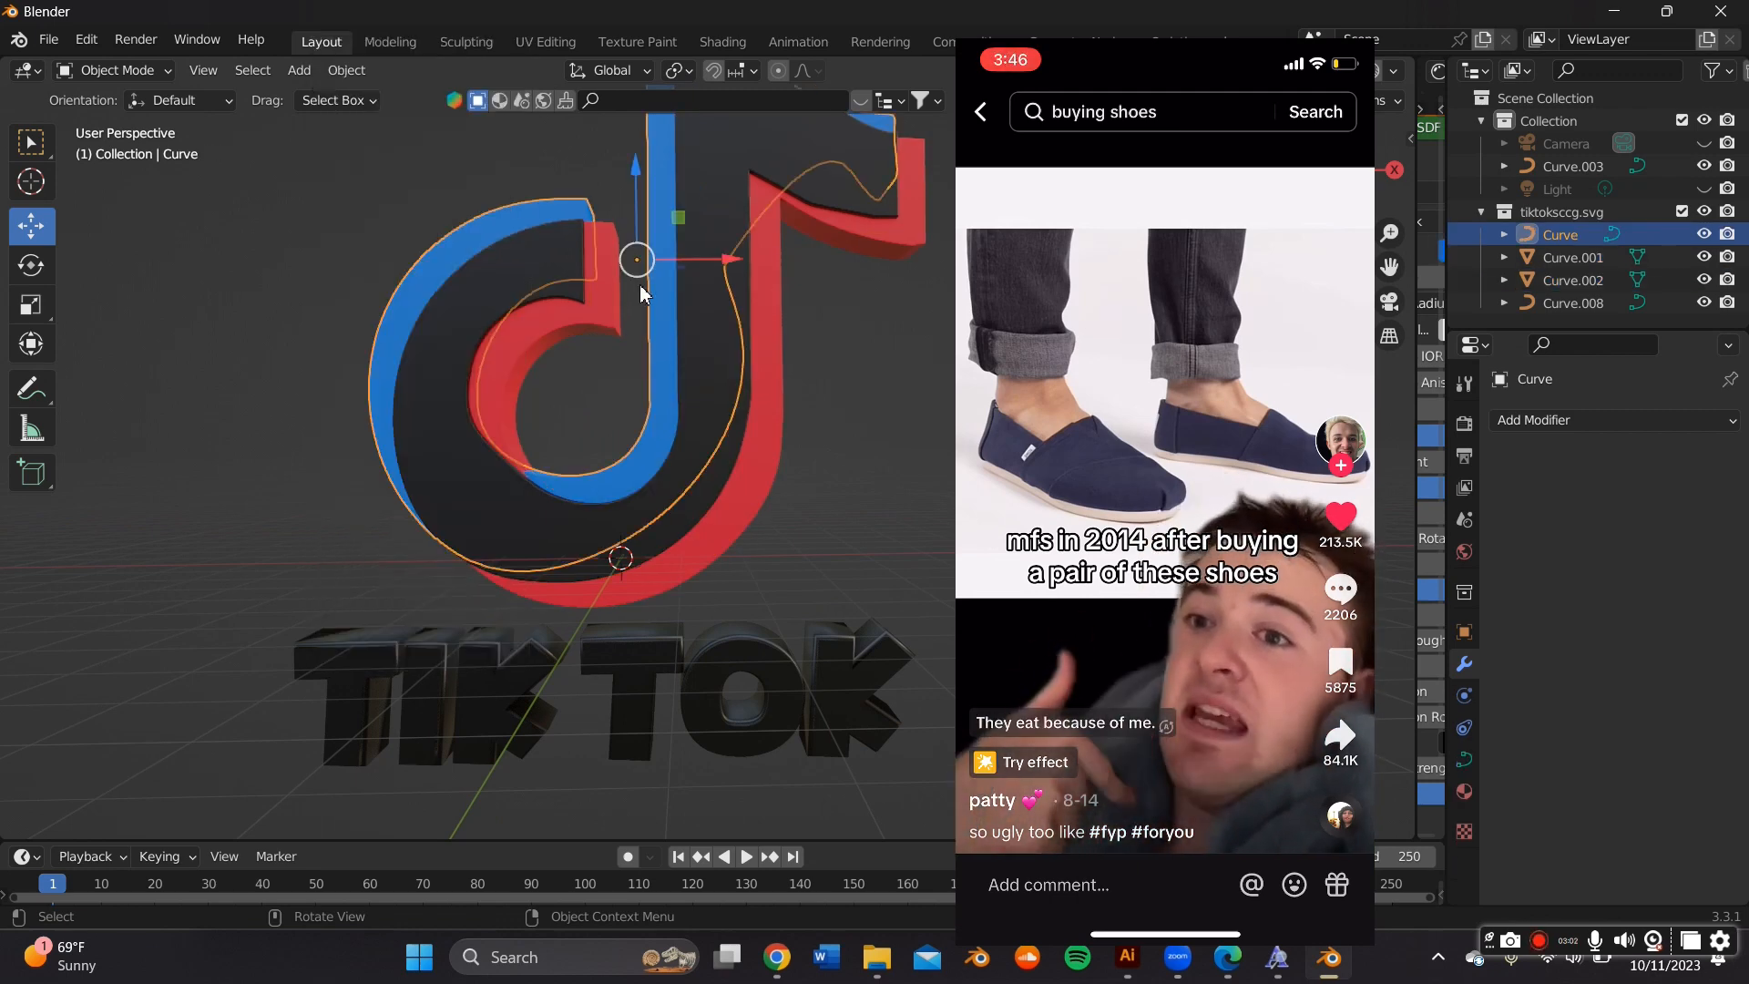
right_click(647, 226)
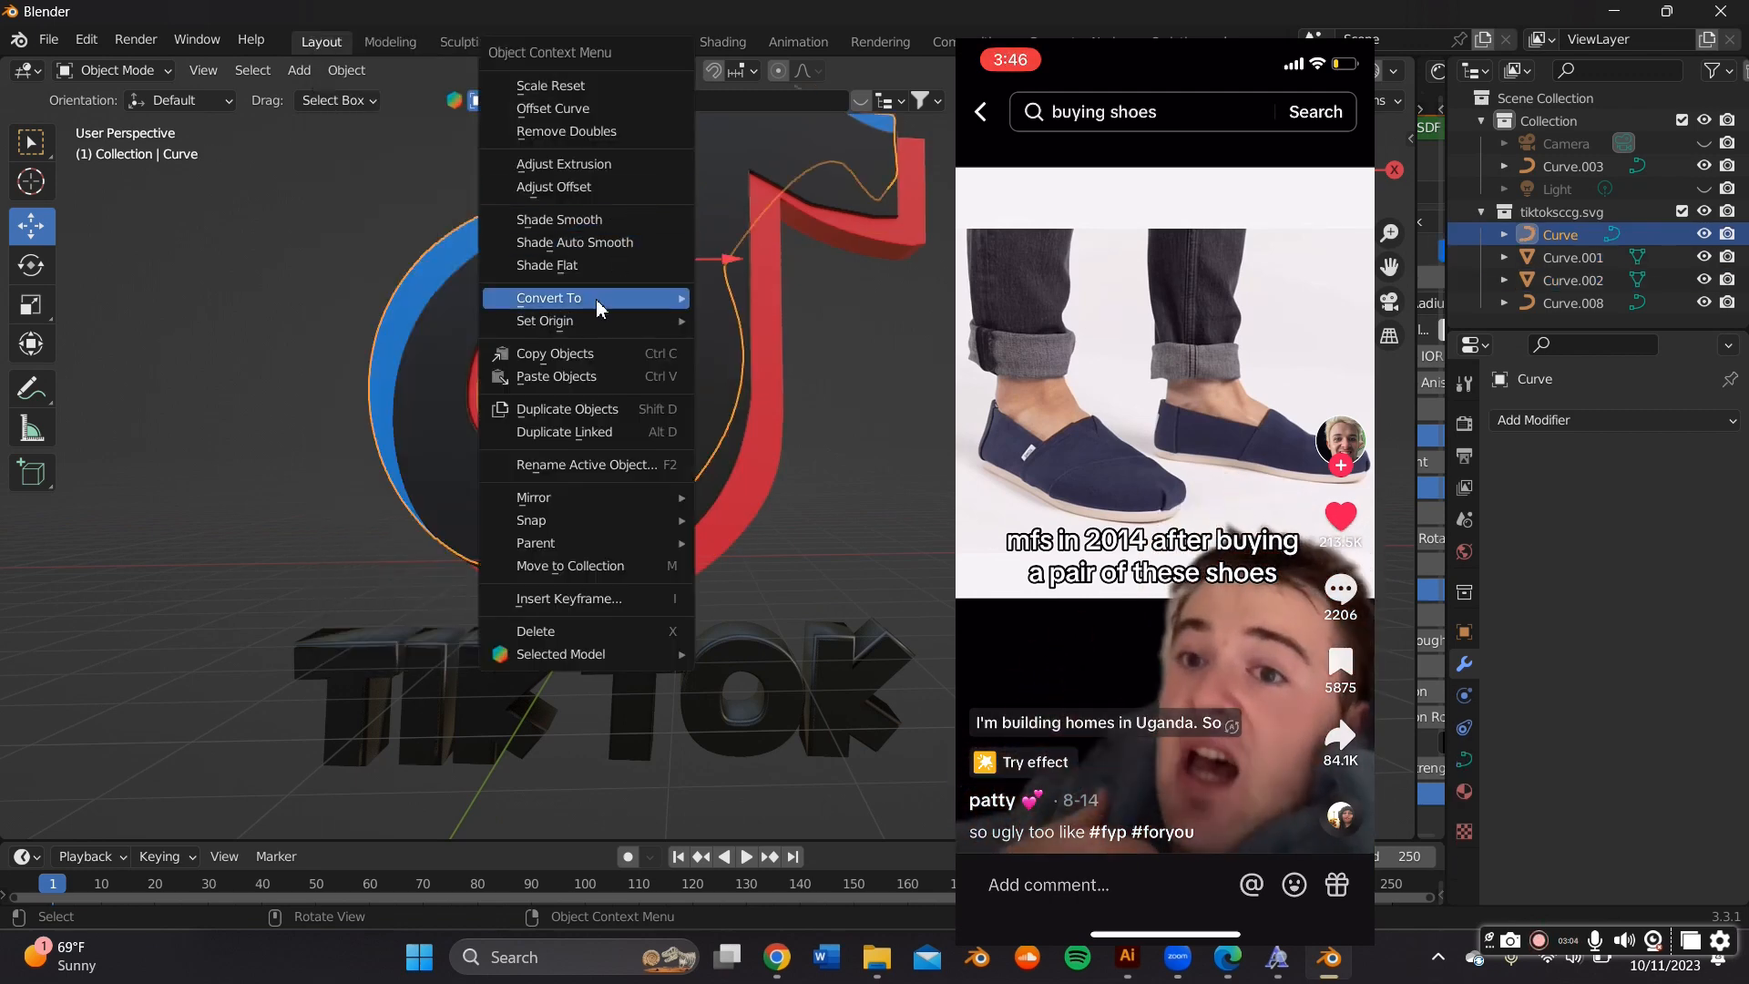
mouse_move(638, 298)
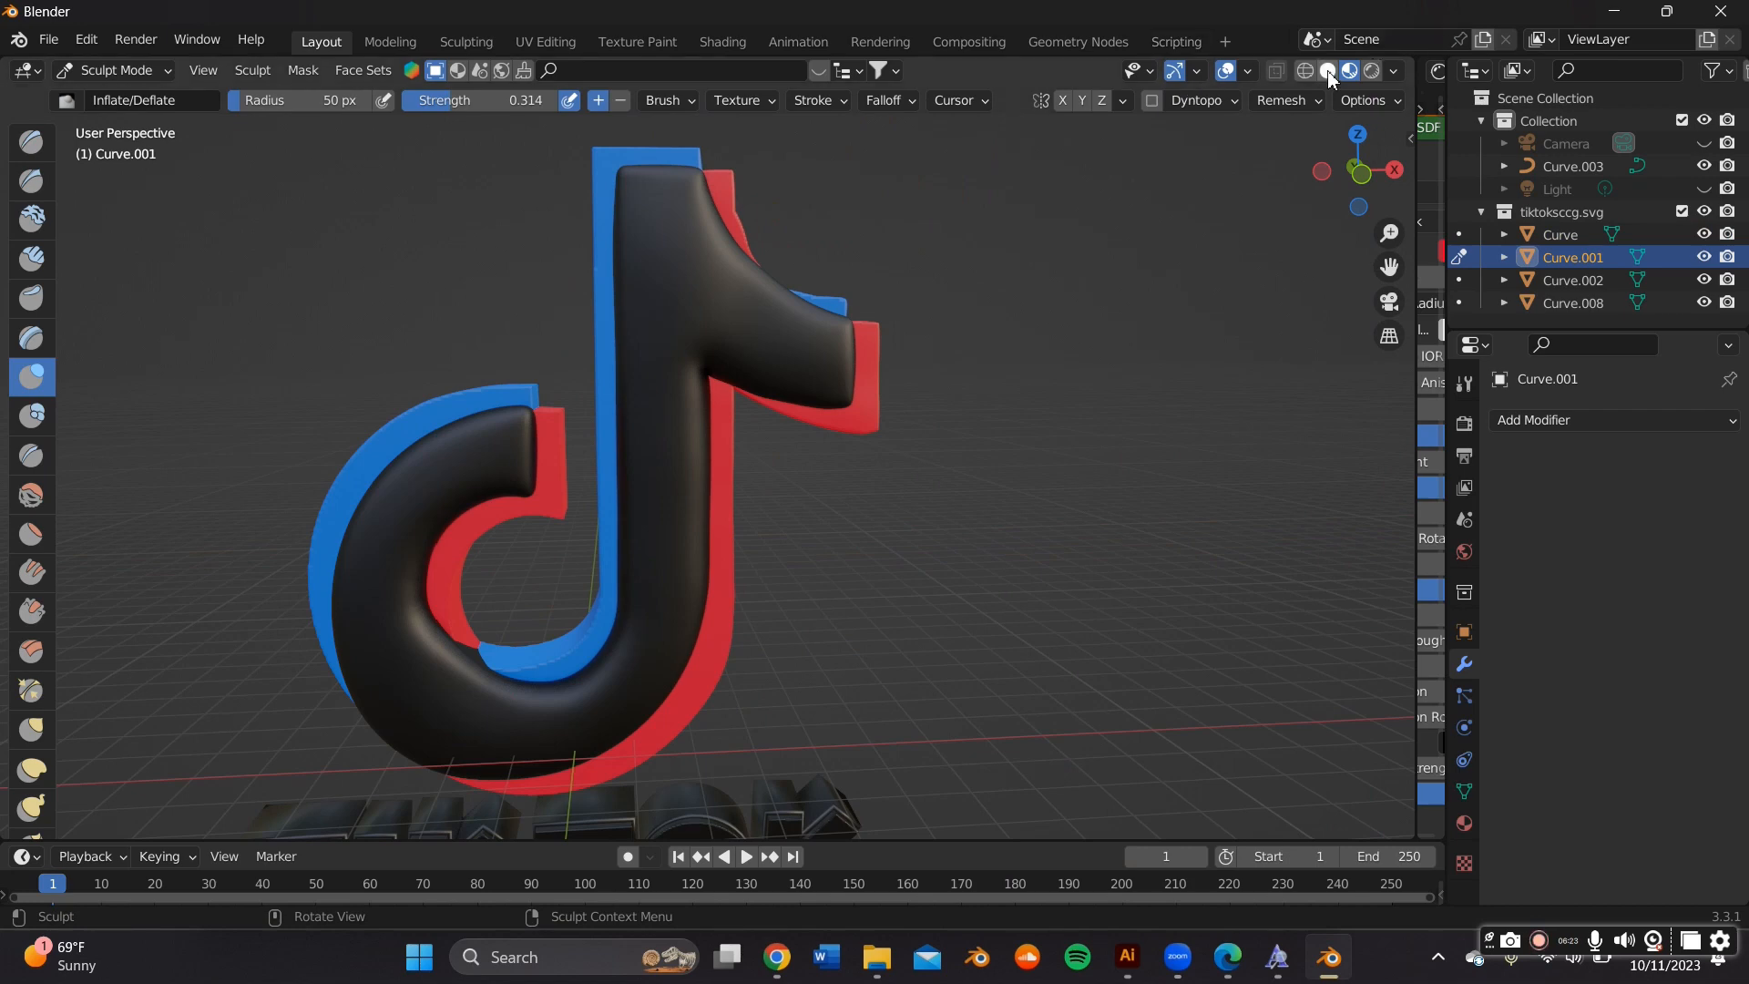
Switch the viewport to Solid shading and puff up the red note (Curve.001) with the Inflate/Deflate brush at strength 0.314
left_click(1327, 70)
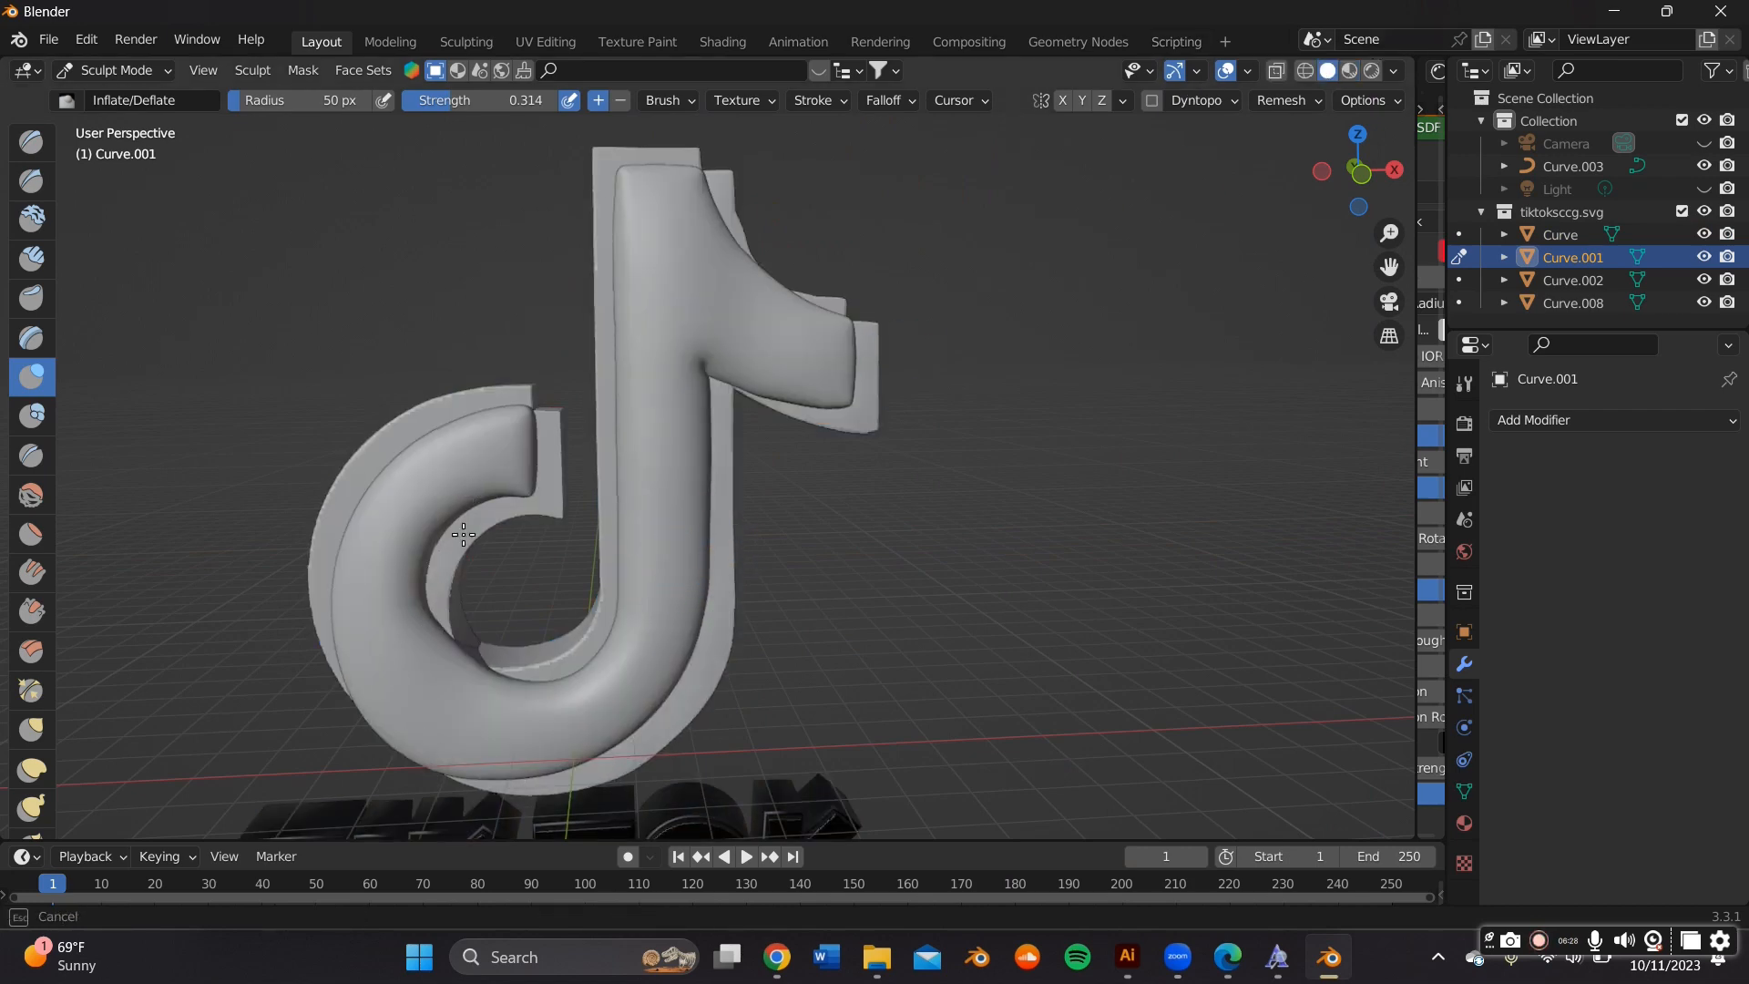
scroll(539, 397, "down", 2)
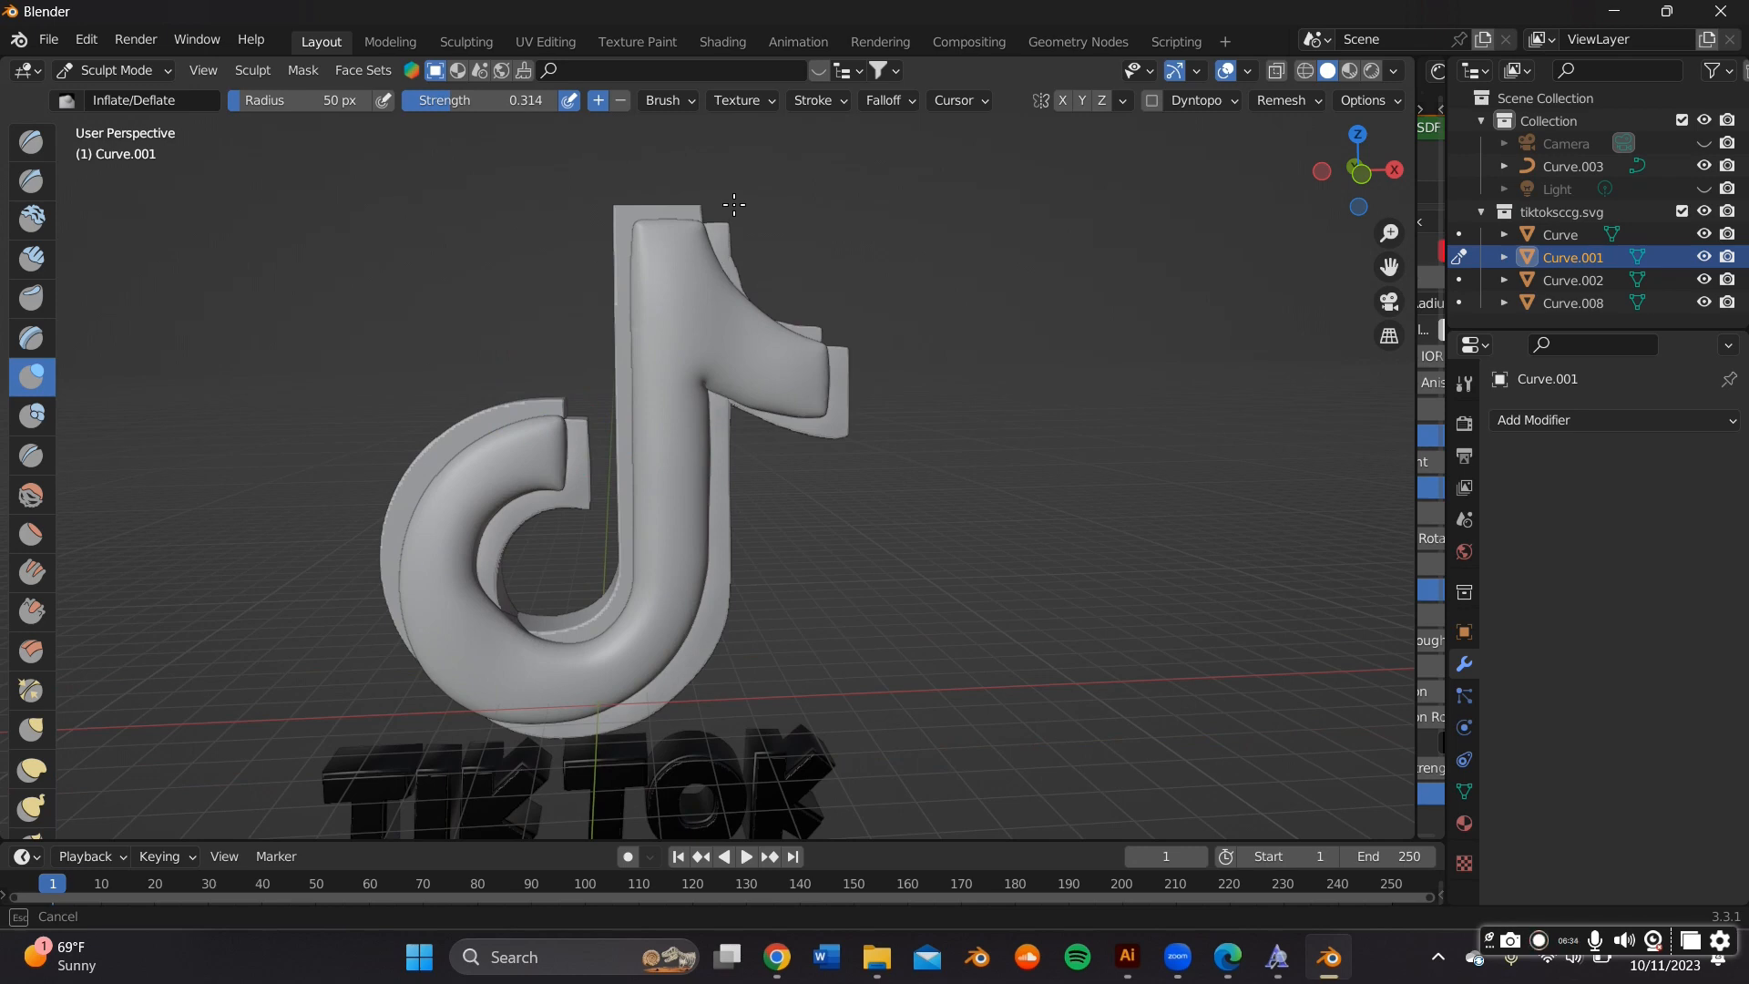
scroll(797, 377, "down", 3)
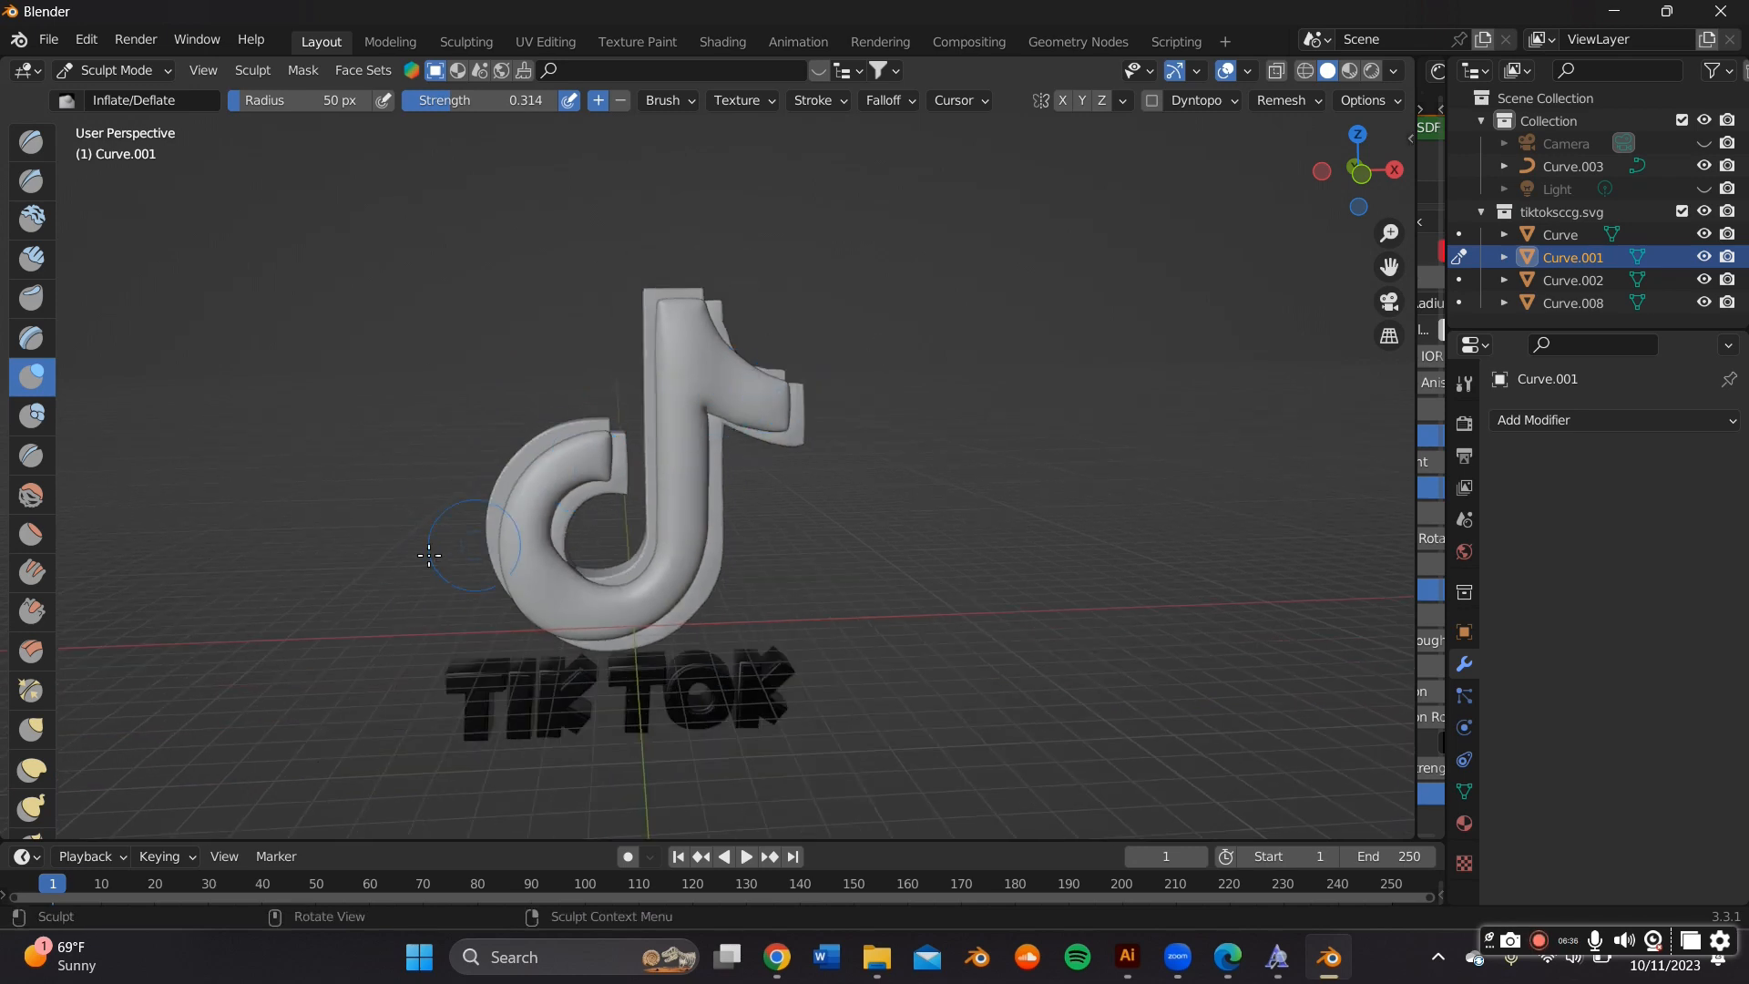
Smooth the upper edges and flag curve of the red note with the Smooth brush at strength 0.566
left_click(33, 495)
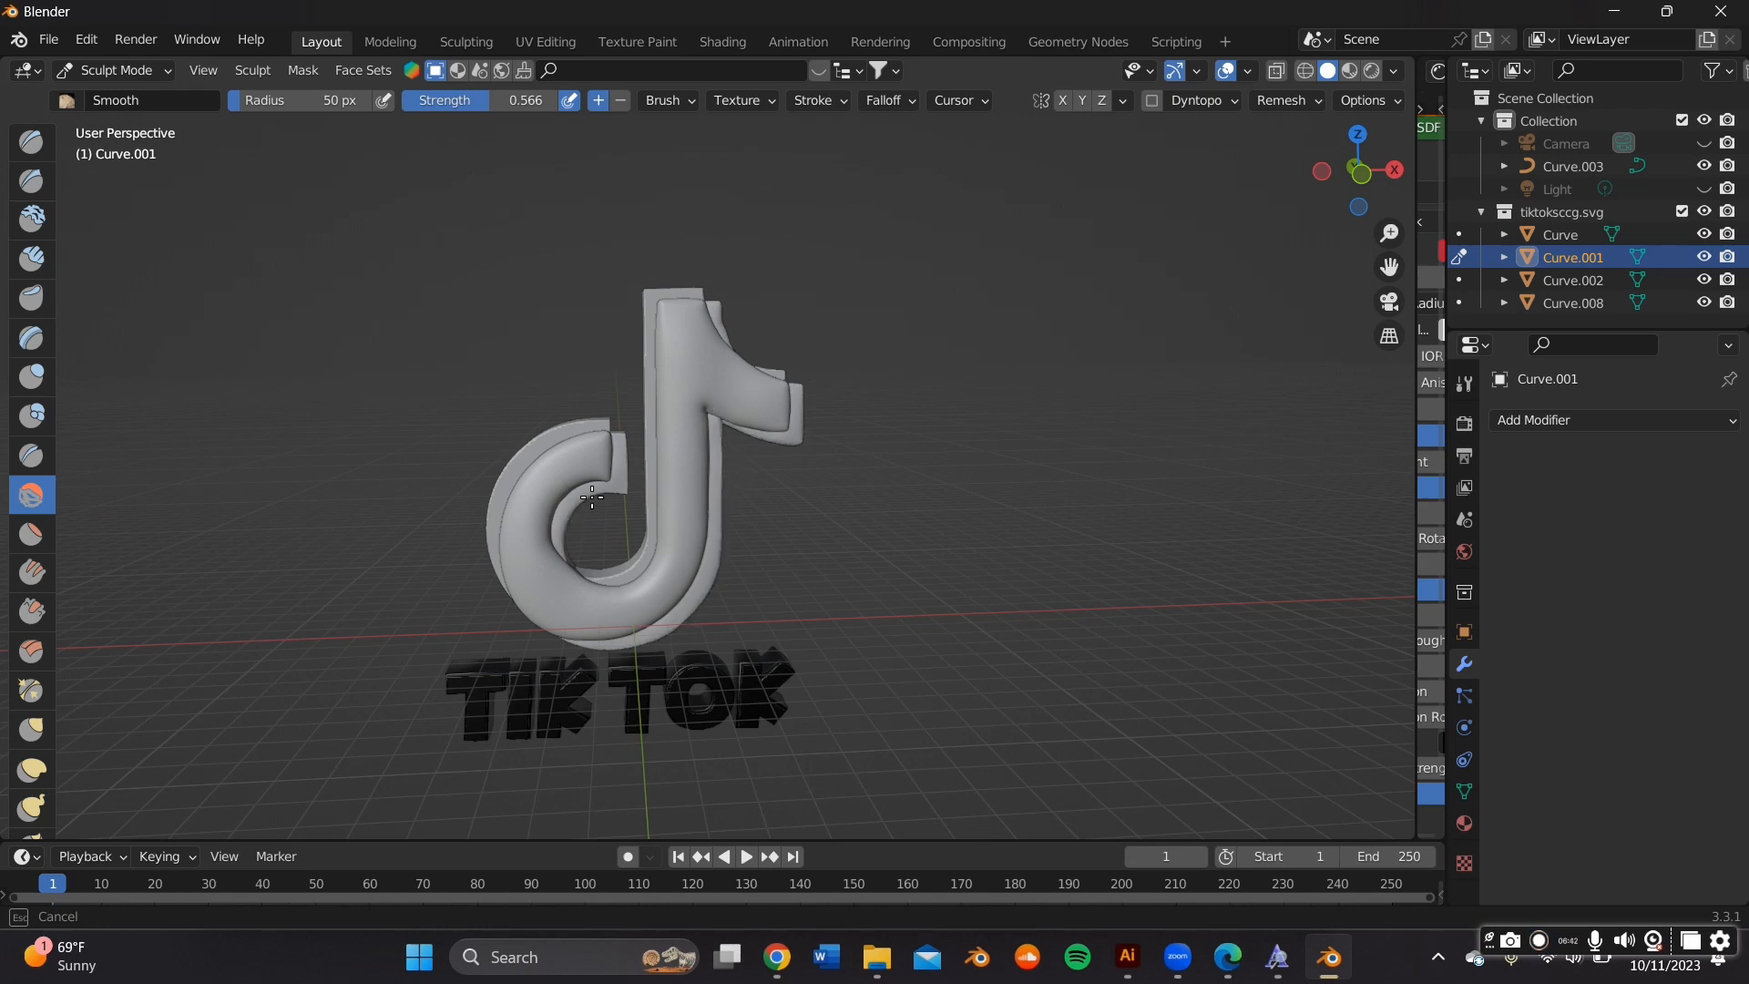
middle_click_drag(707, 389, 806, 340, "ctrl")
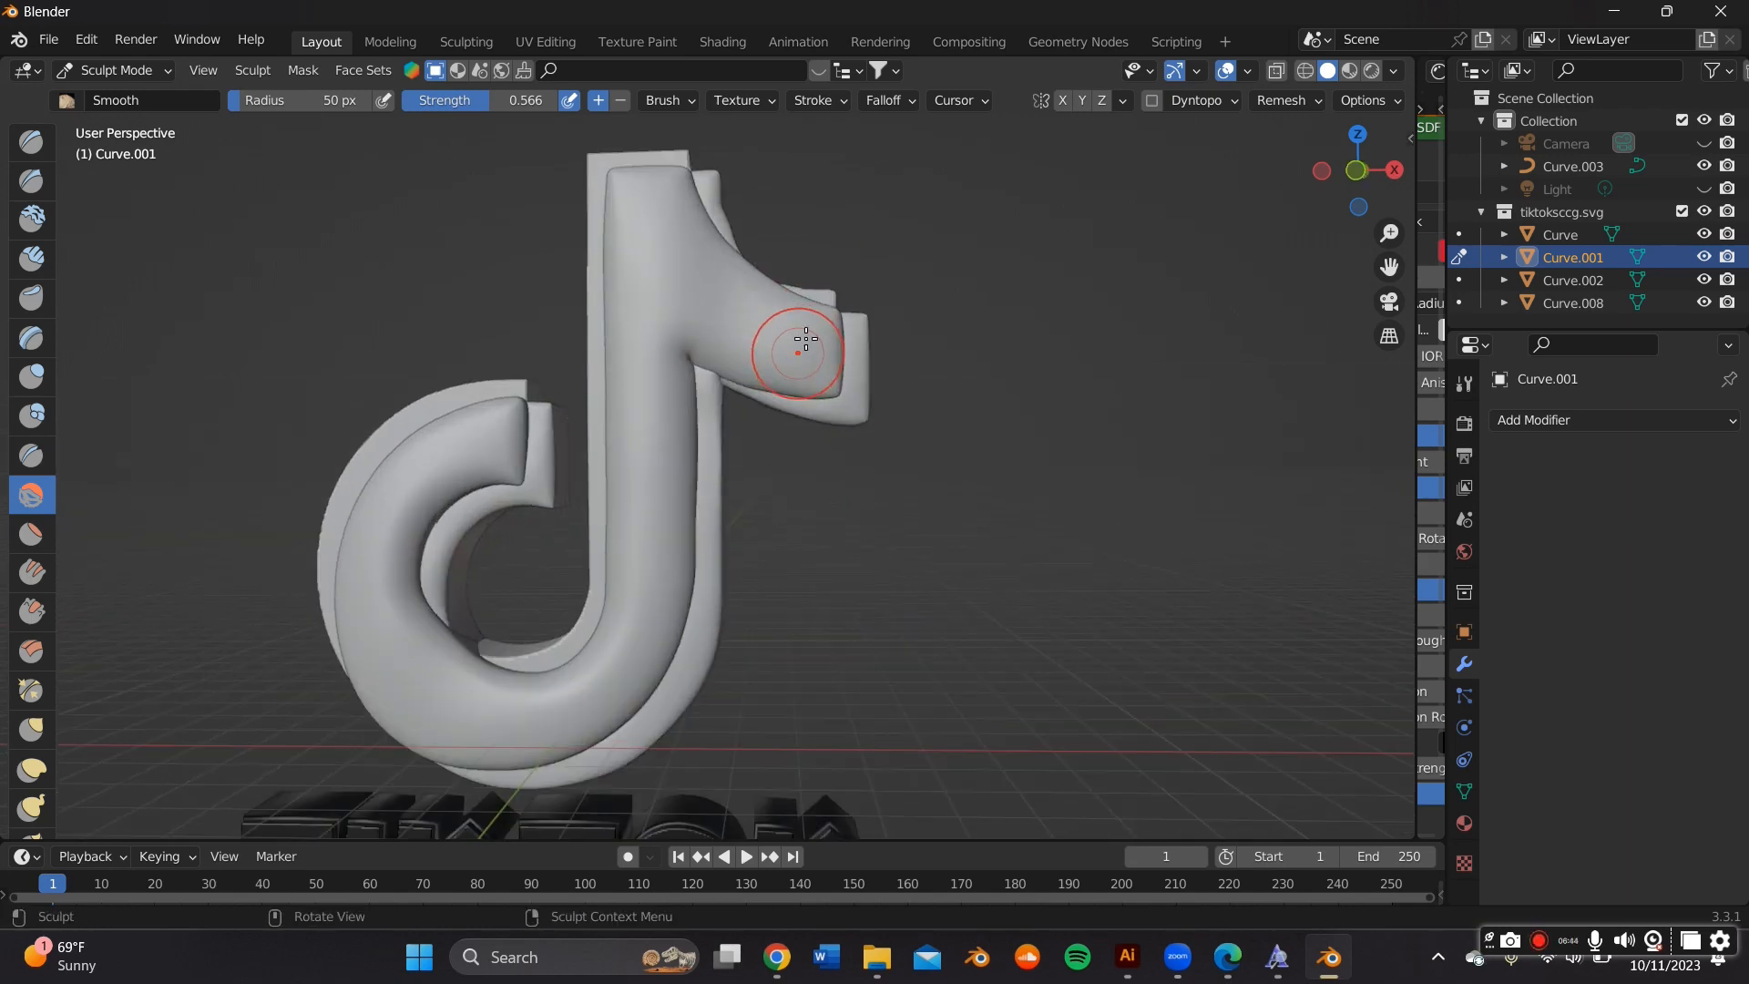
left_click_drag(1388, 267, 1335, 495)
scroll(1054, 406, "up", 4)
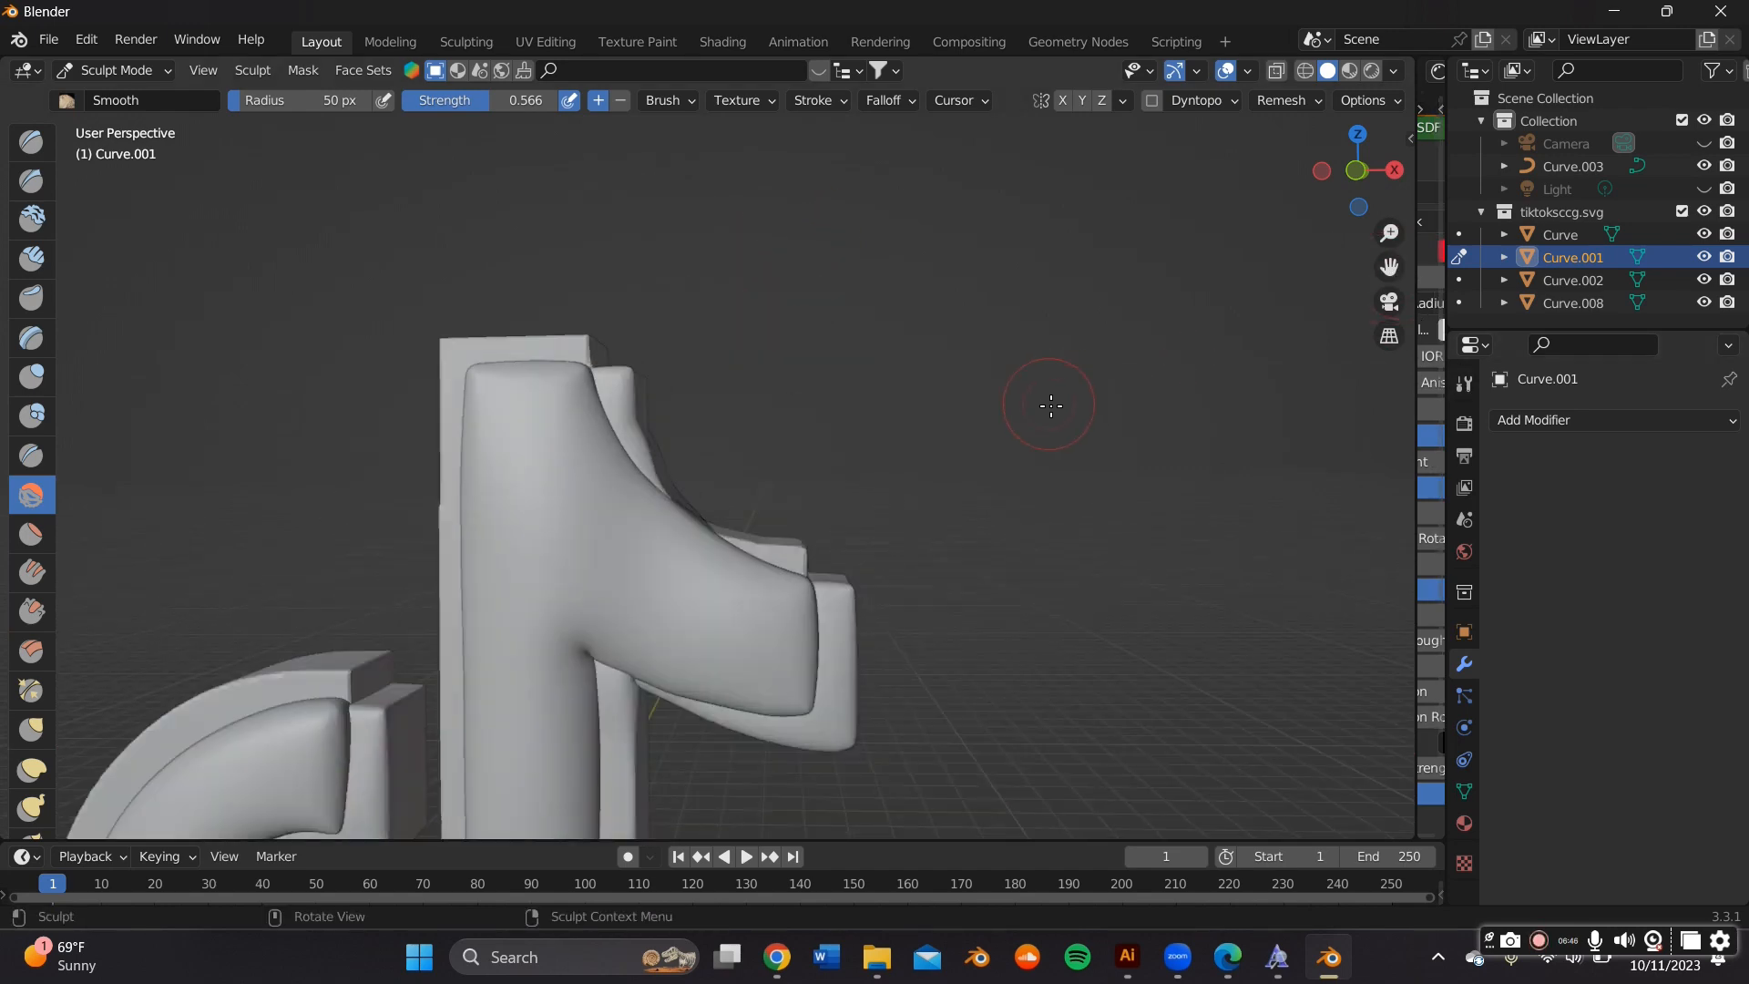
middle_click_drag(632, 428, 644, 420)
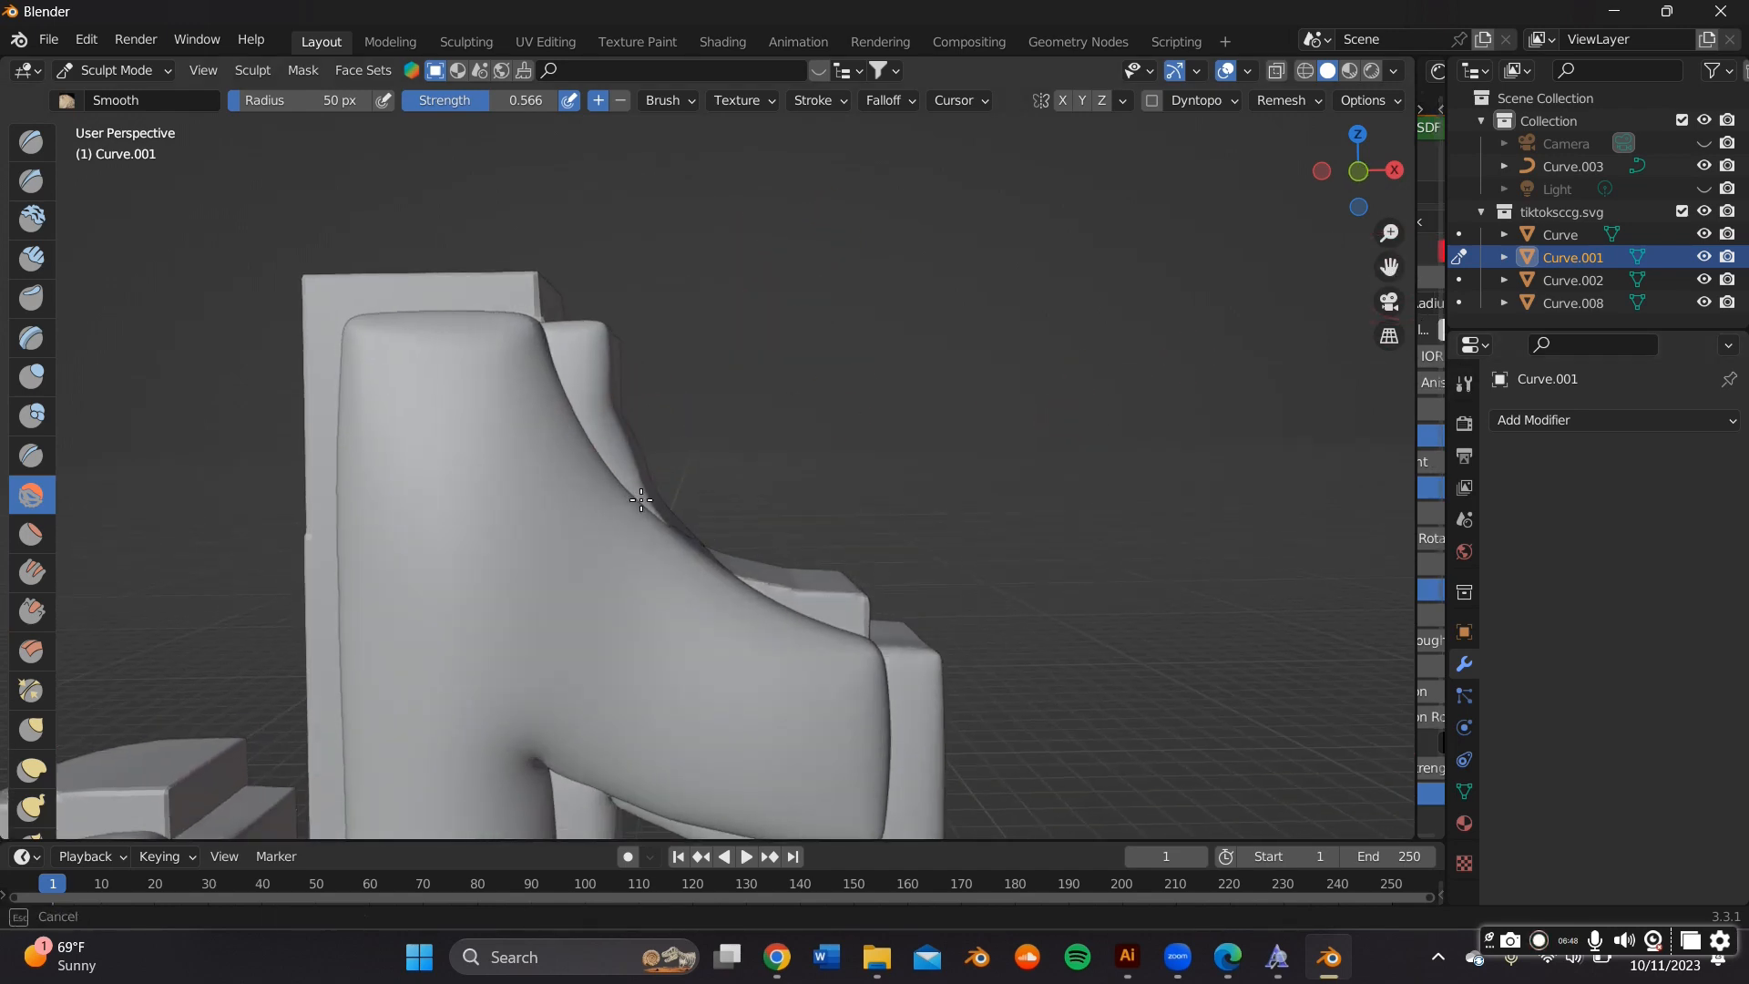
left_click_drag(635, 486, 640, 480)
middle_click_drag(694, 425, 721, 425)
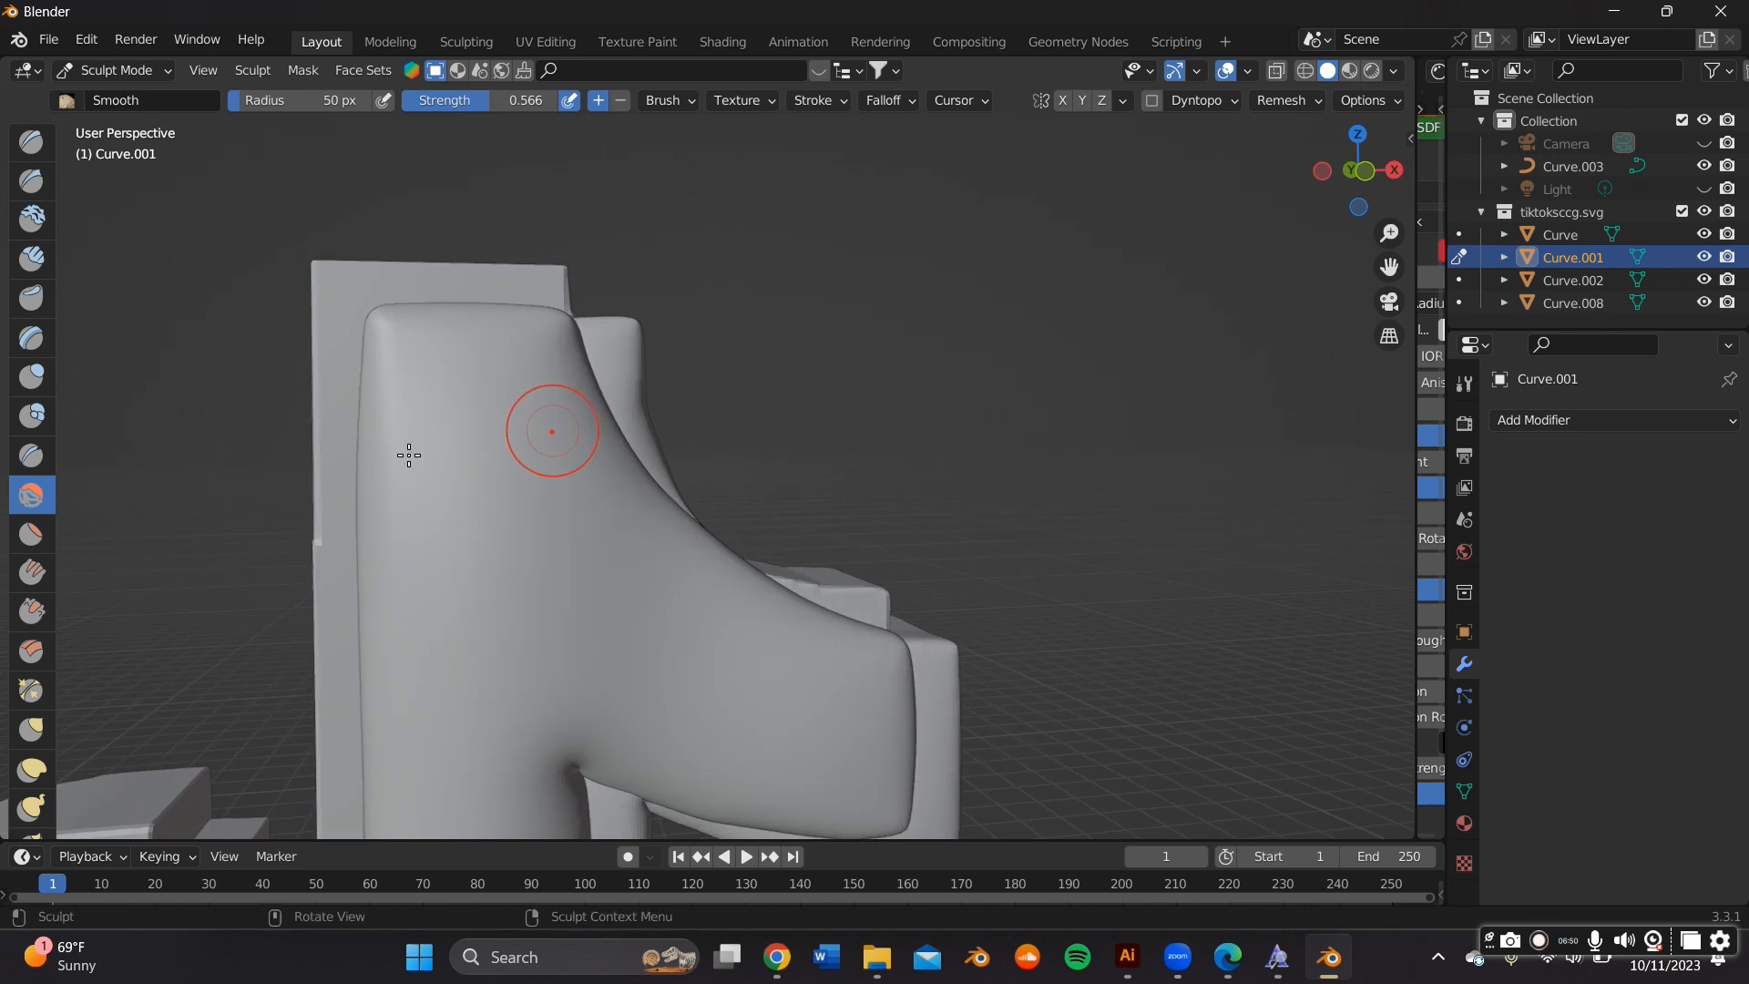
Adjust the red note's edge along the flag's concave curve with the Grab brush at strength 0.400
left_click(52, 718)
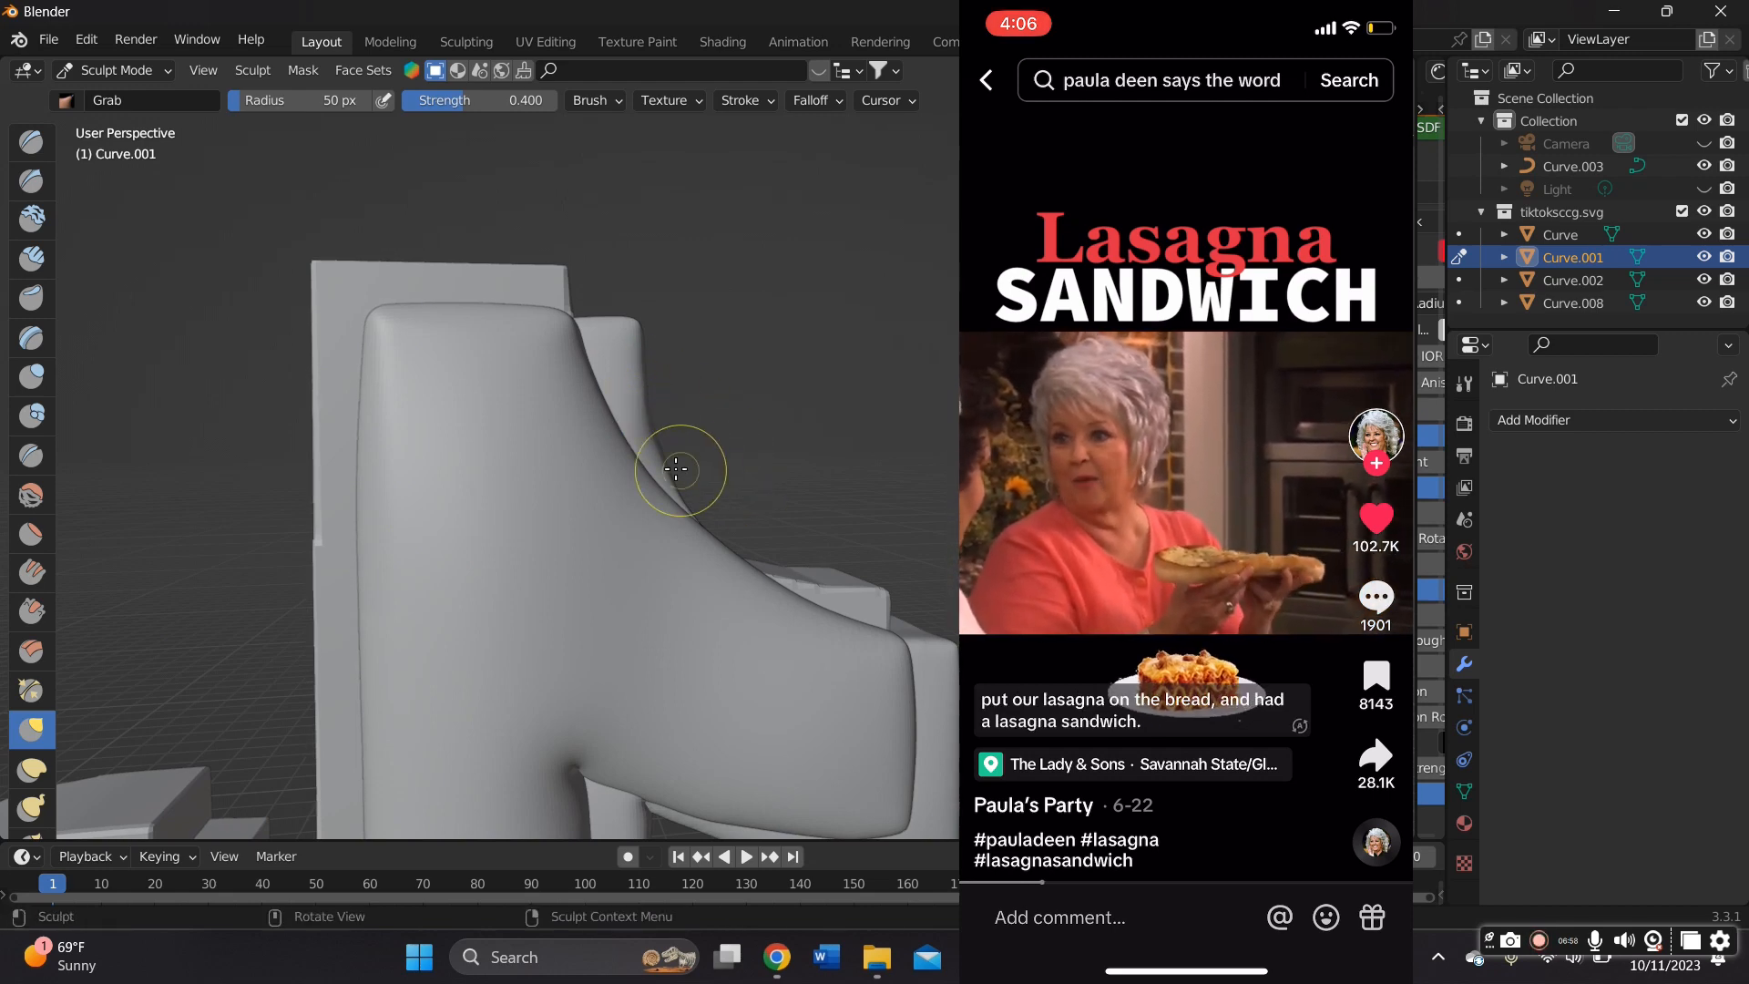
left_click_drag(676, 470, 660, 438)
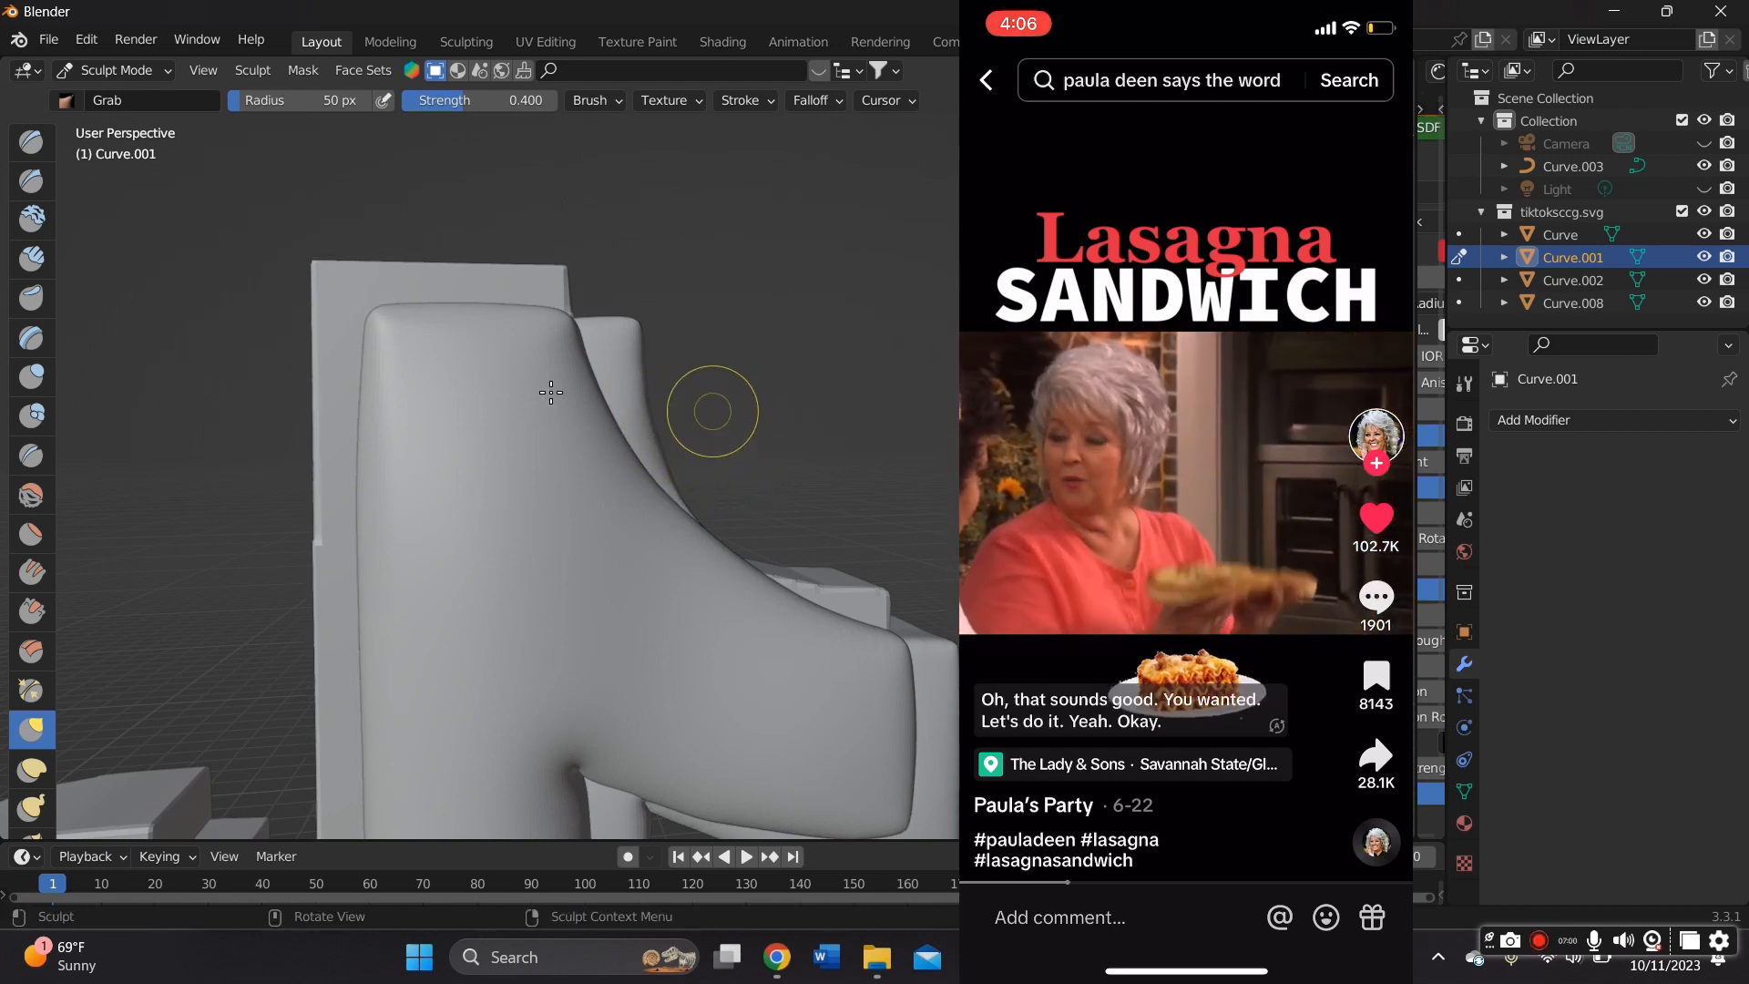
middle_click_drag(252, 731, 648, 546)
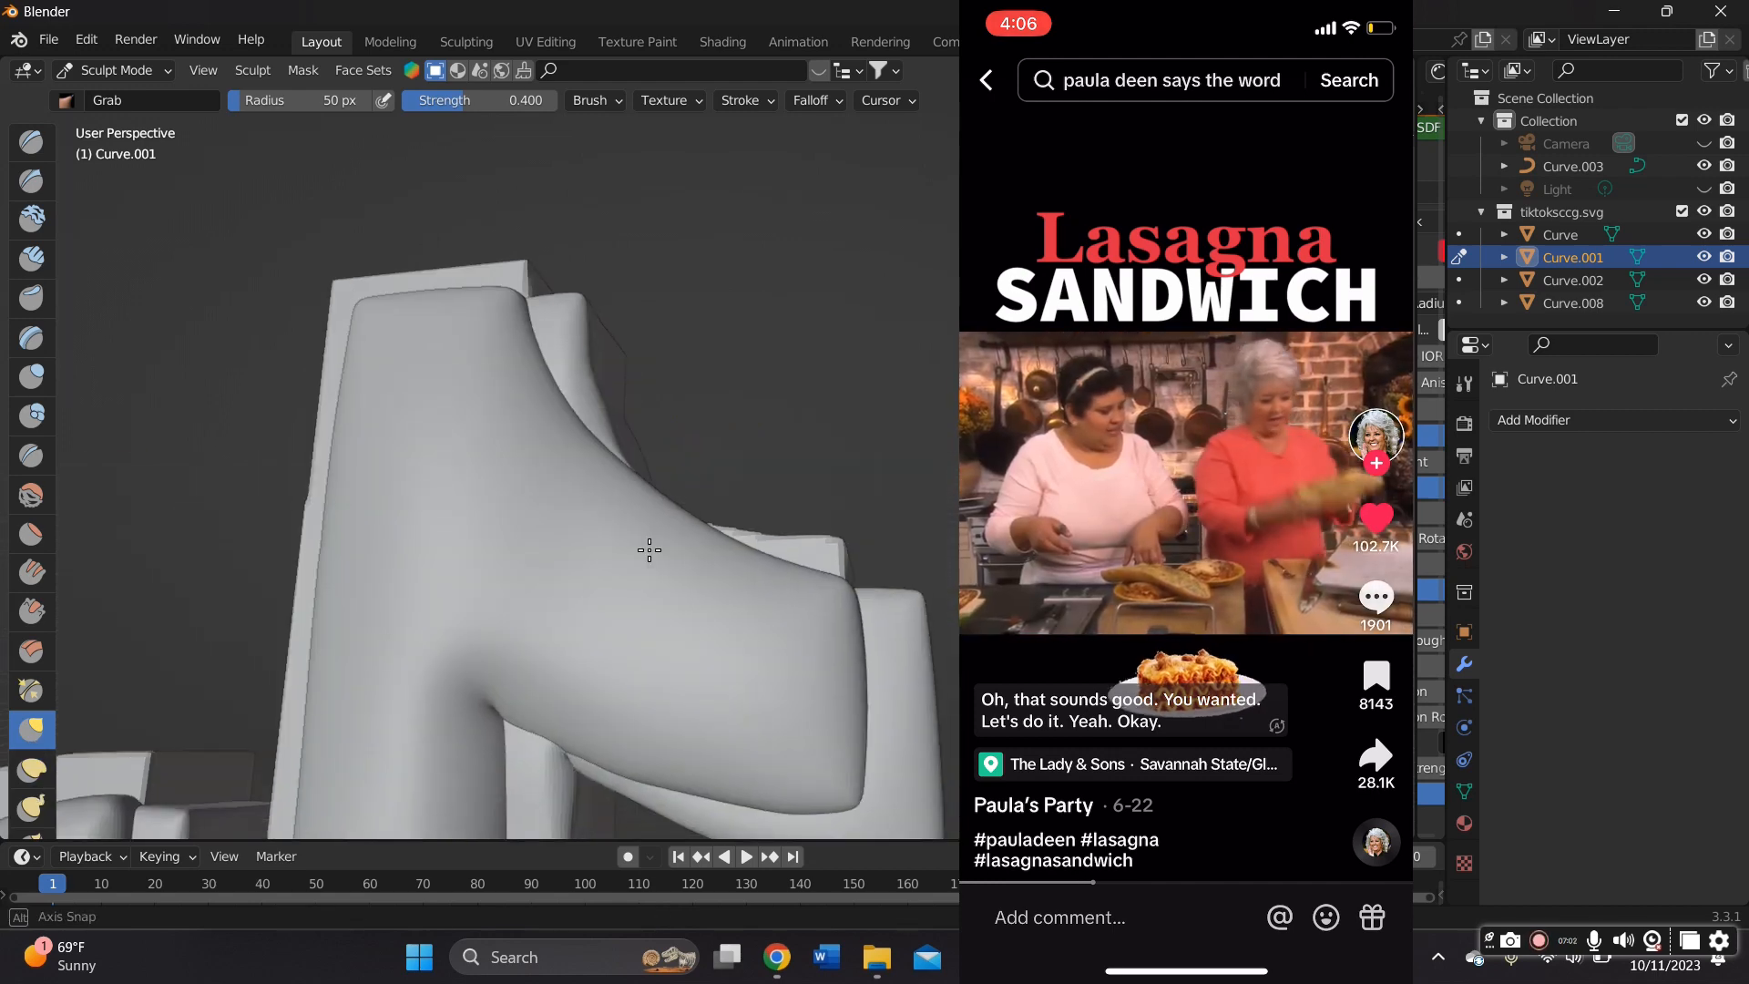
Smooth the red note's flag tip, stem and lower loop with the Smooth brush, and return to Object Mode
left_click(32, 492)
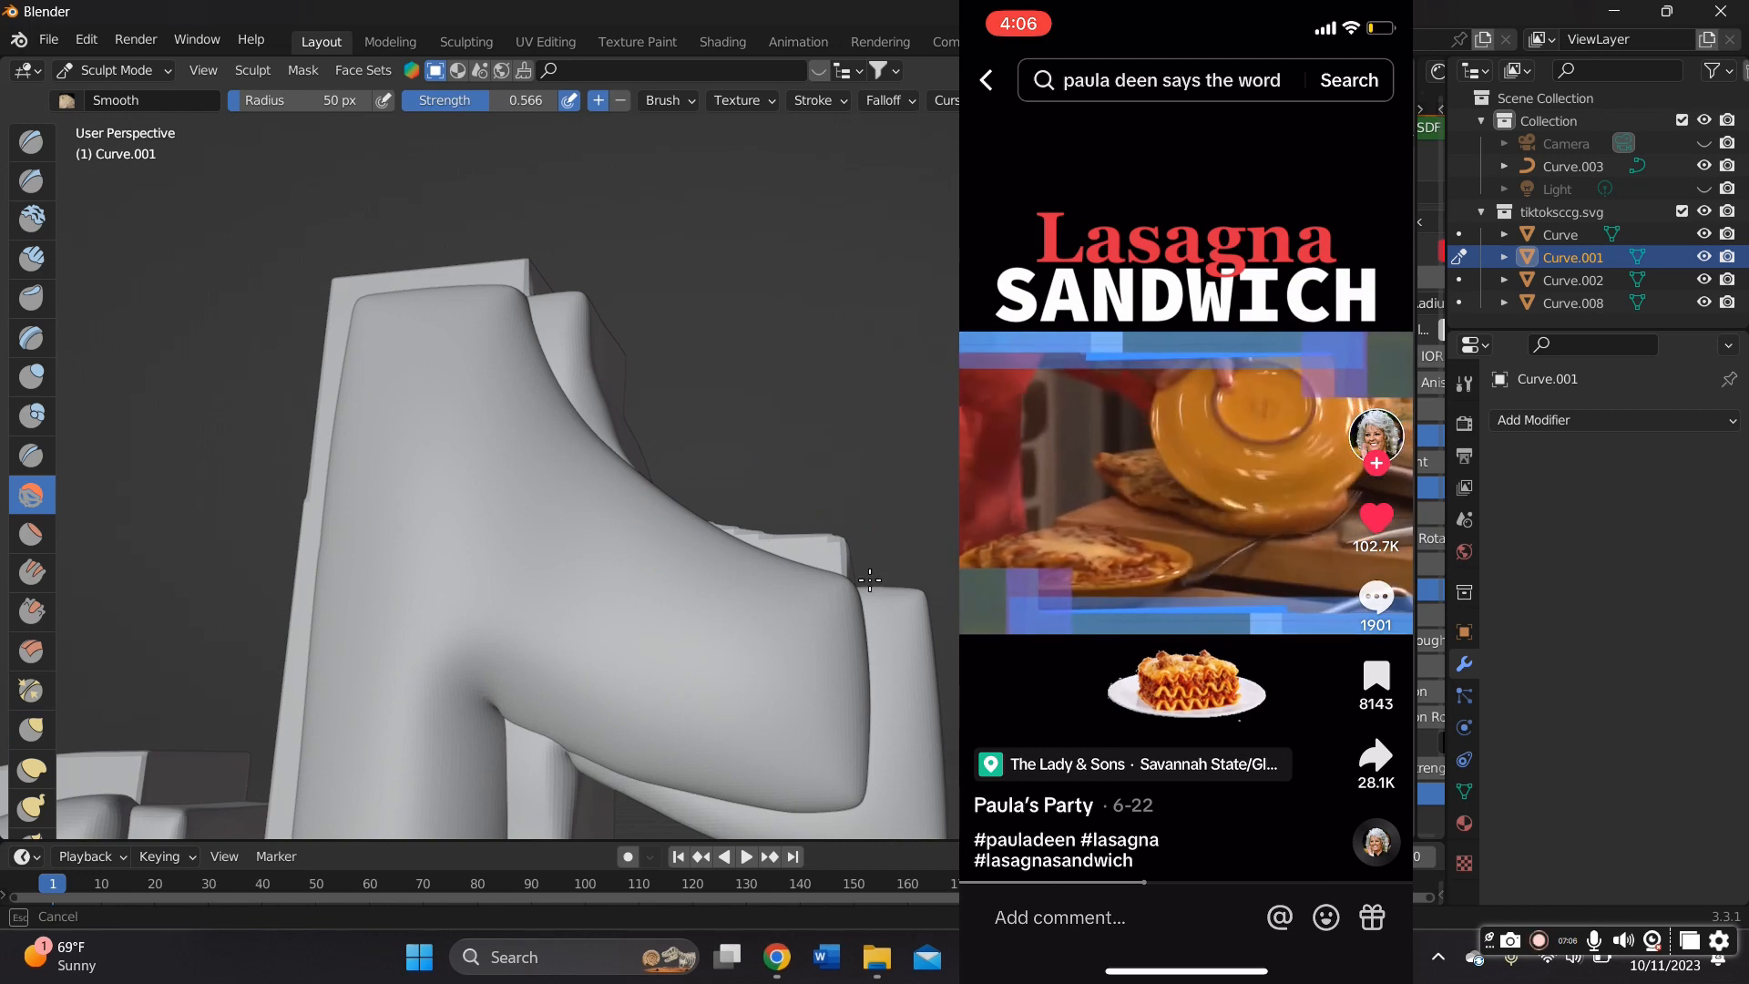
mouse_move(872, 531)
middle_mouse_down()
mouse_move(902, 550)
mouse_move(900, 630)
middle_mouse_up()
scroll(899, 631, "down", 2)
scroll(783, 428, "down", 1)
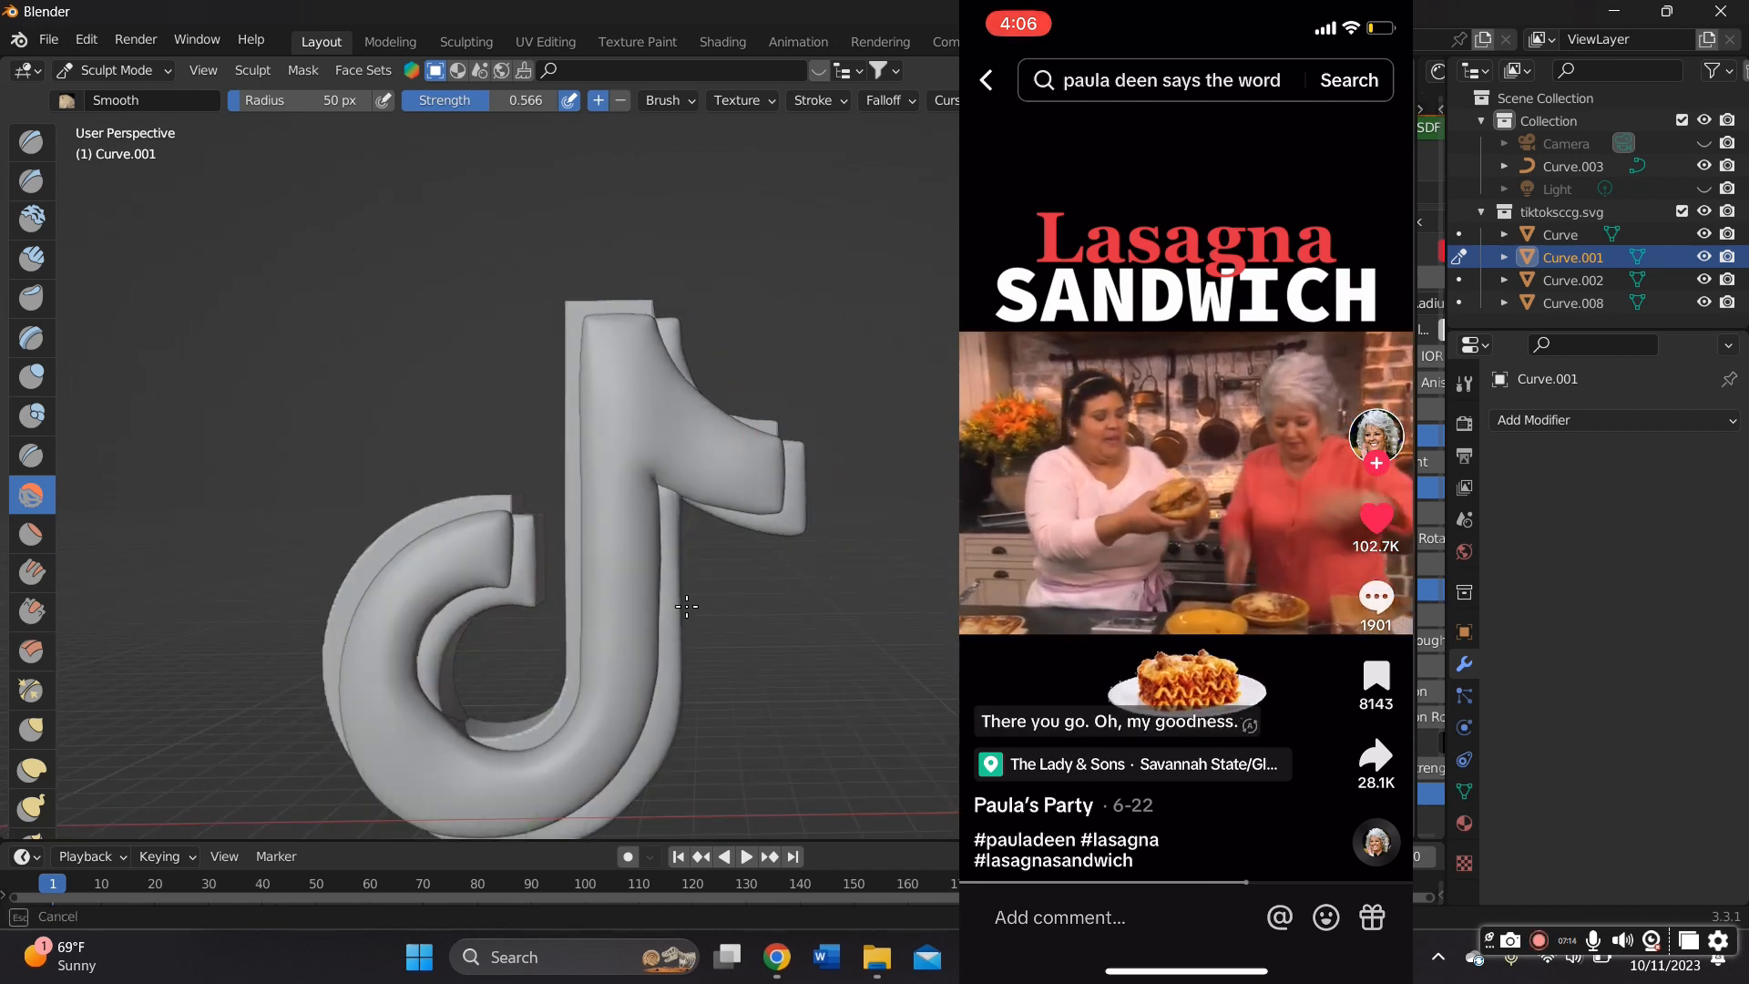
scroll(662, 744, "down", 2)
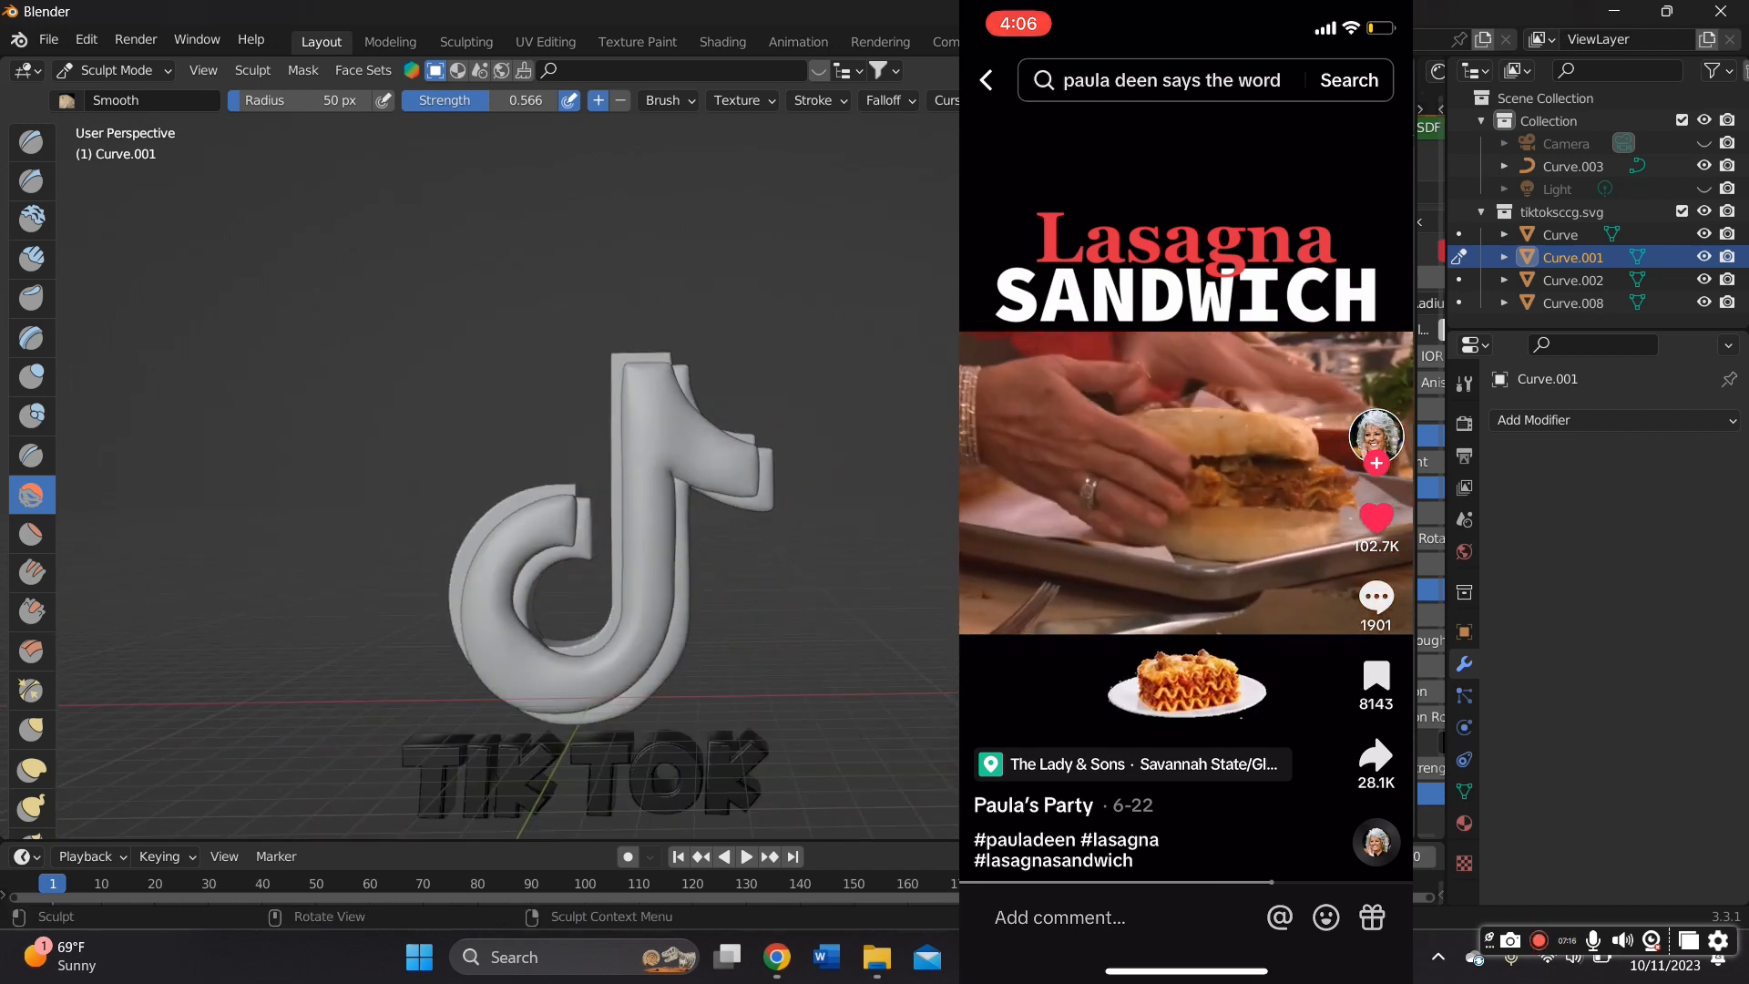
middle_click_drag(774, 652, 863, 543, "shift")
scroll(865, 544, "up", 3)
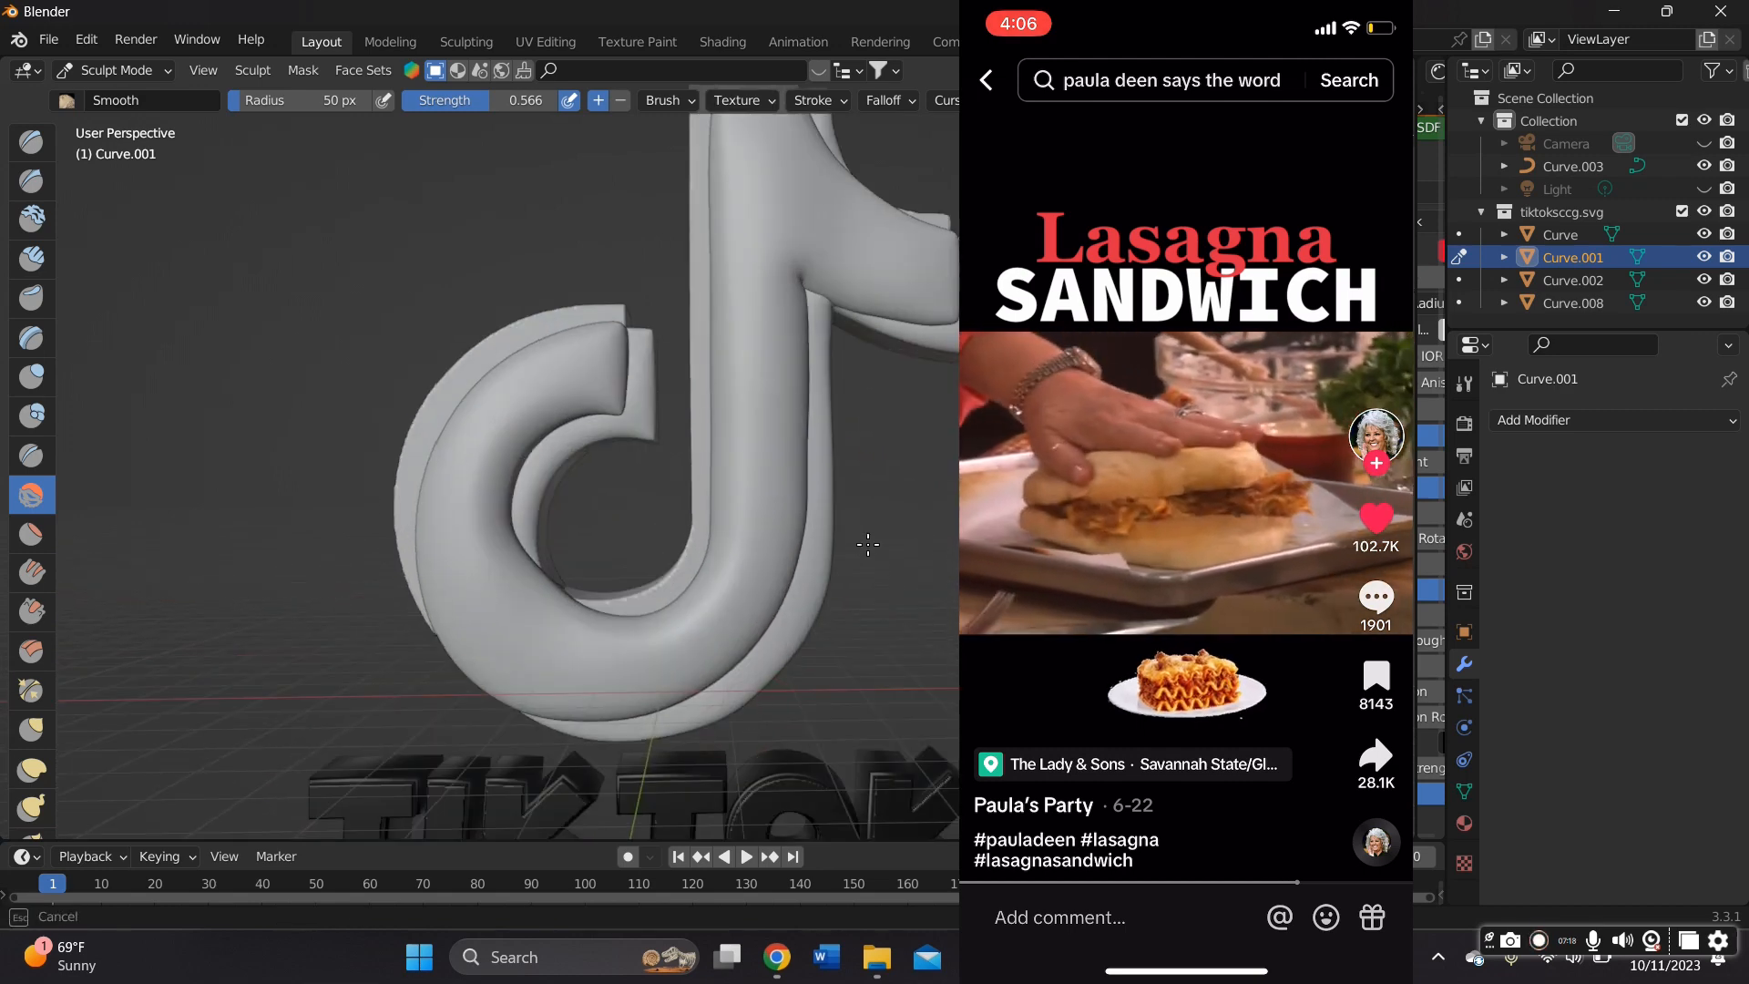
mouse_move(815, 638)
left_mouse_down()
mouse_move(712, 743)
mouse_move(500, 605)
mouse_move(638, 339)
mouse_move(640, 292)
left_mouse_up()
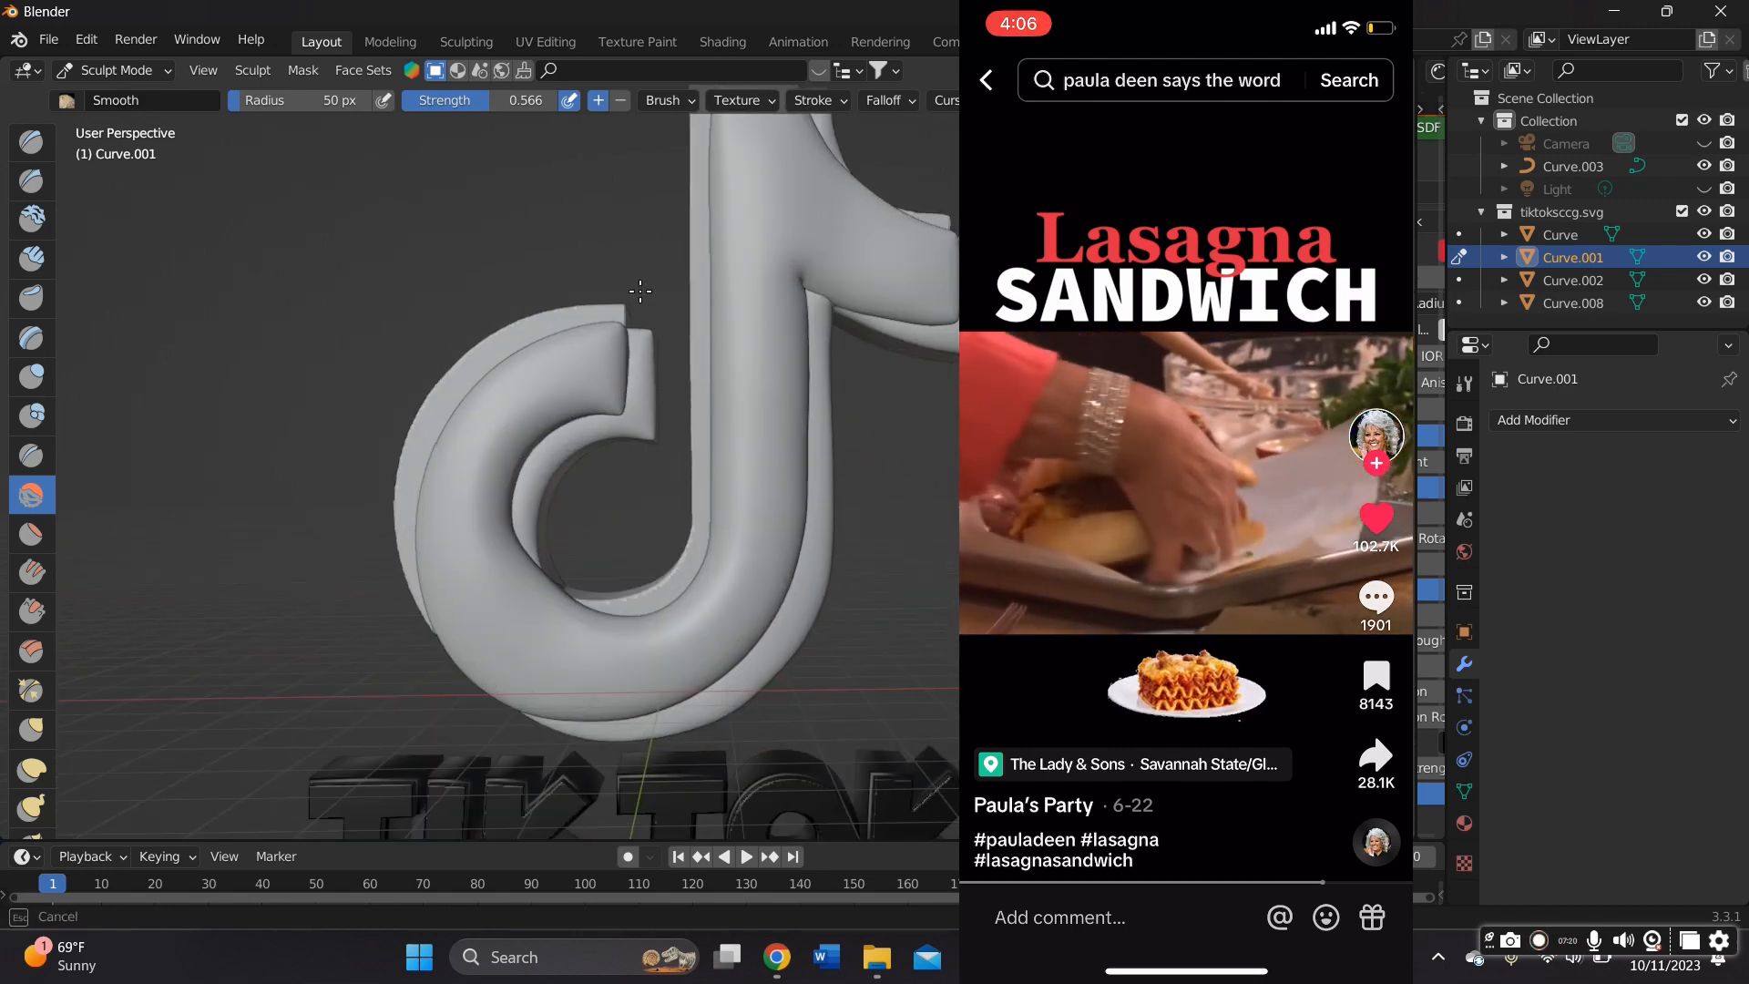
scroll(644, 302, "down", 2)
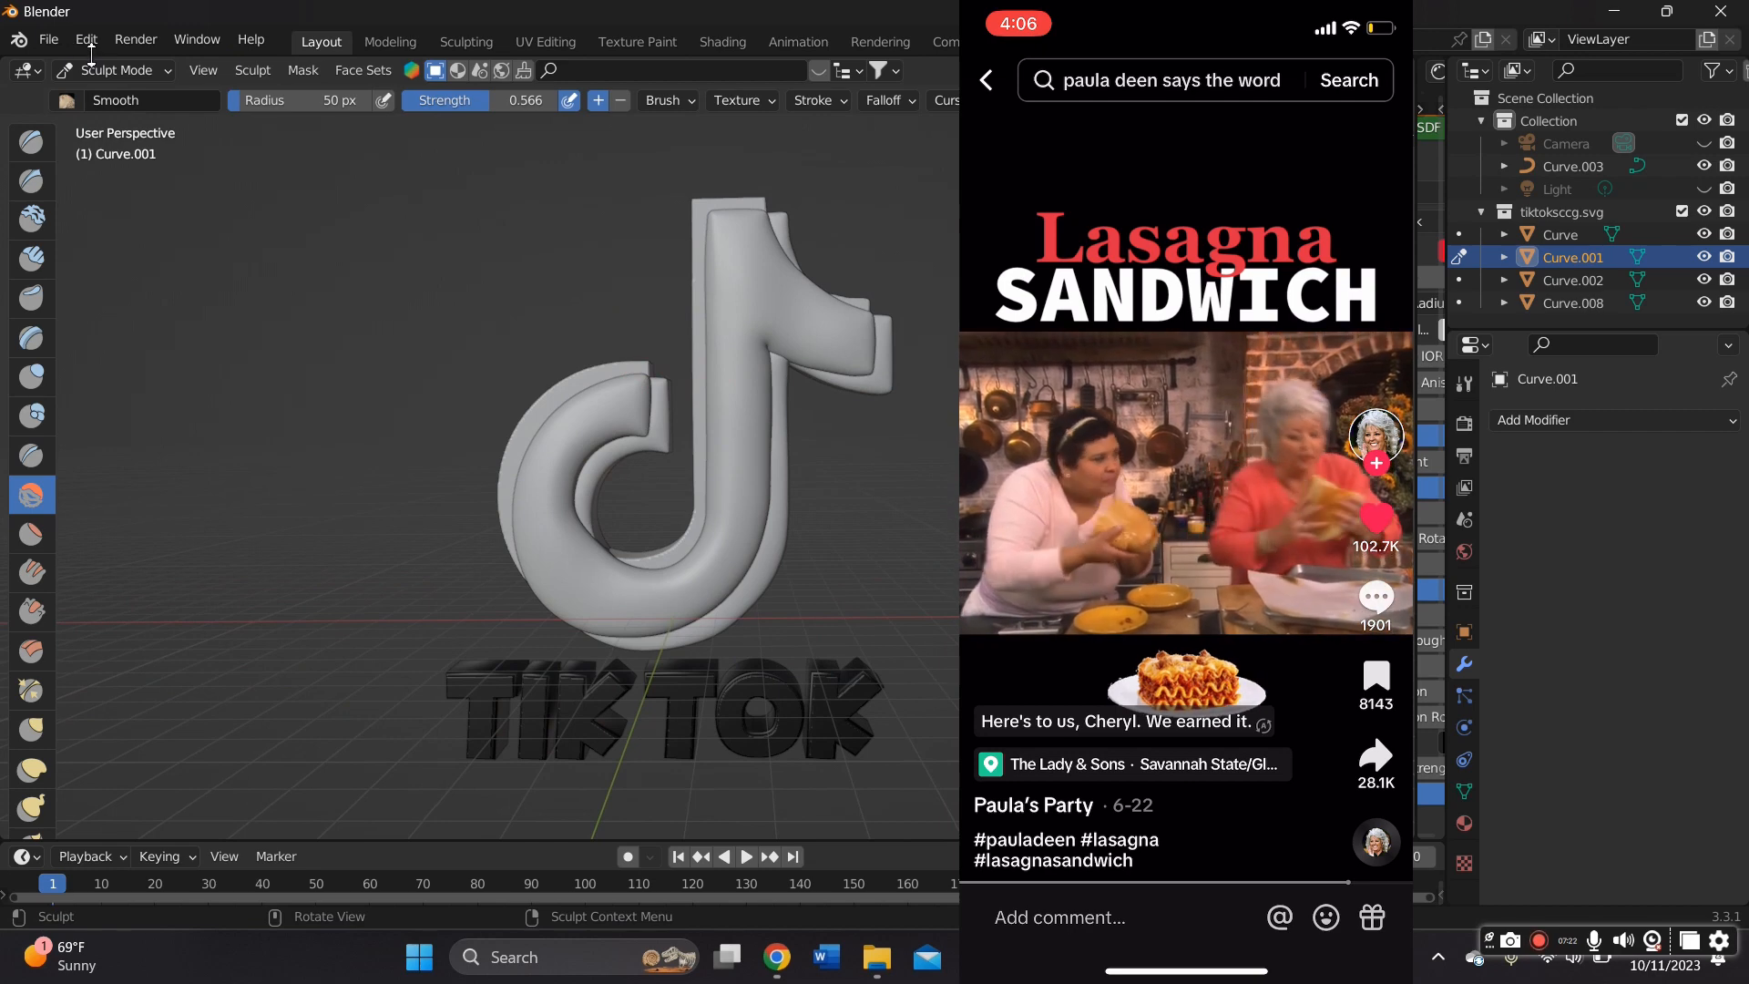
left_click(98, 80)
left_click(113, 96)
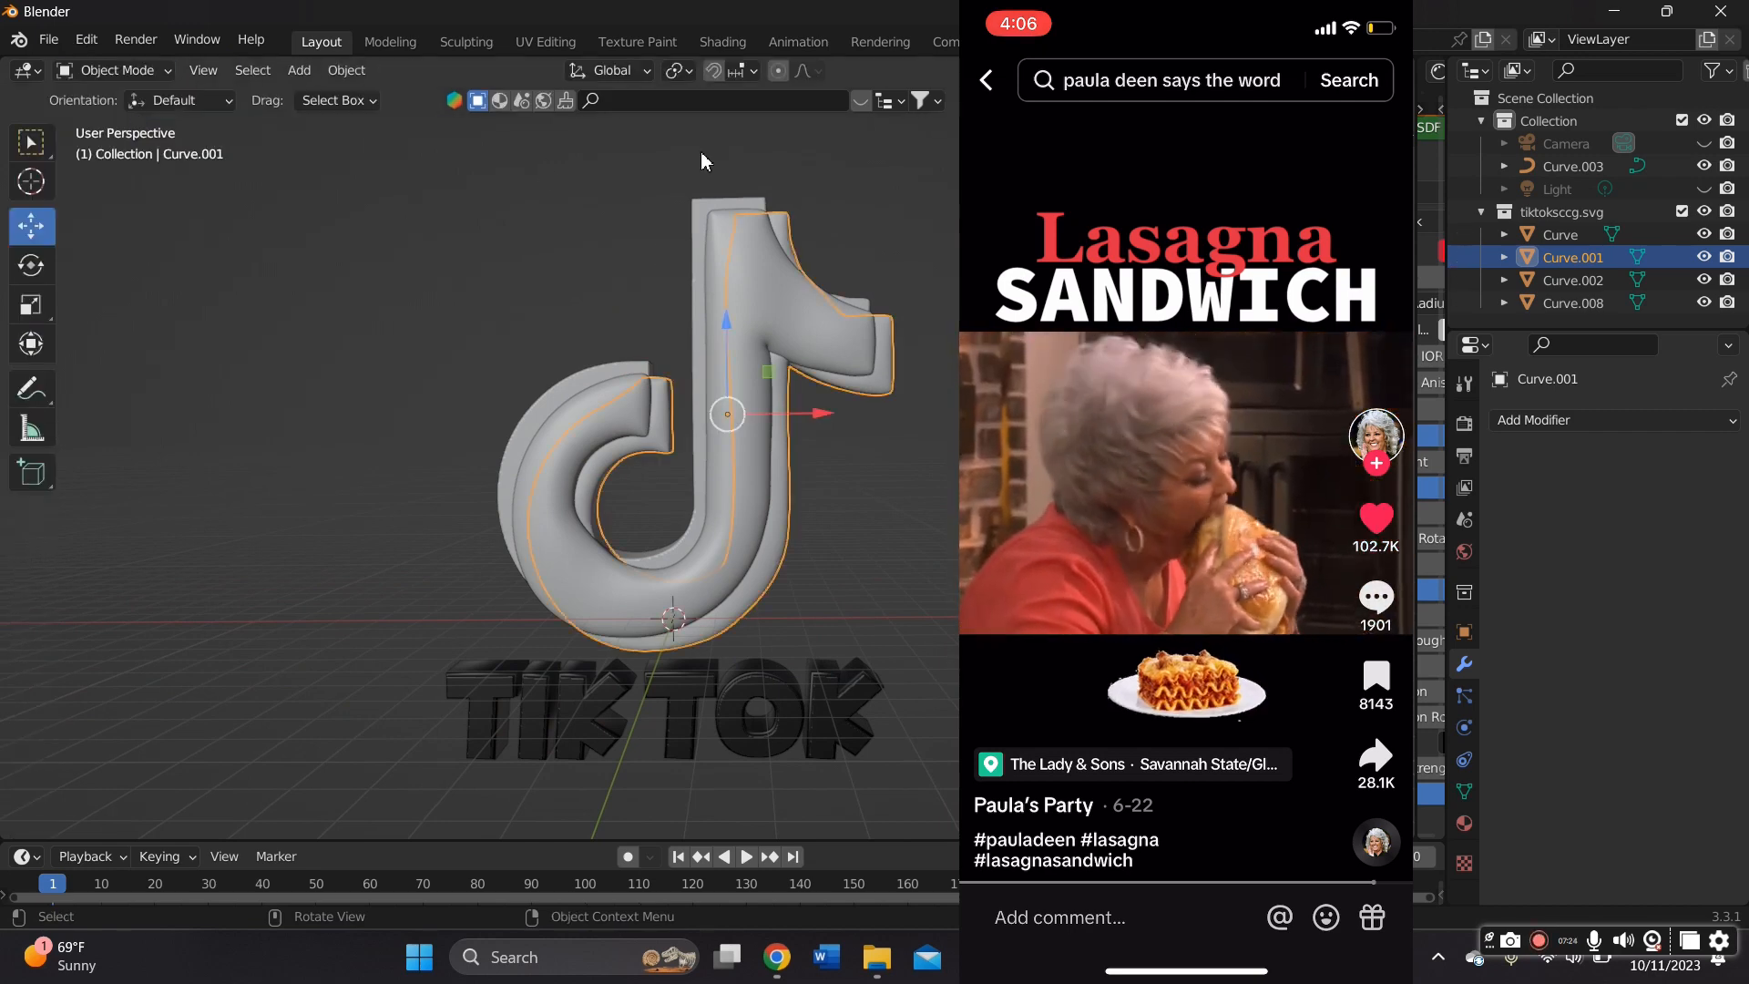
Select the front note (Curve.002) and open the list of interaction modes
left_click(715, 219)
left_click(114, 70)
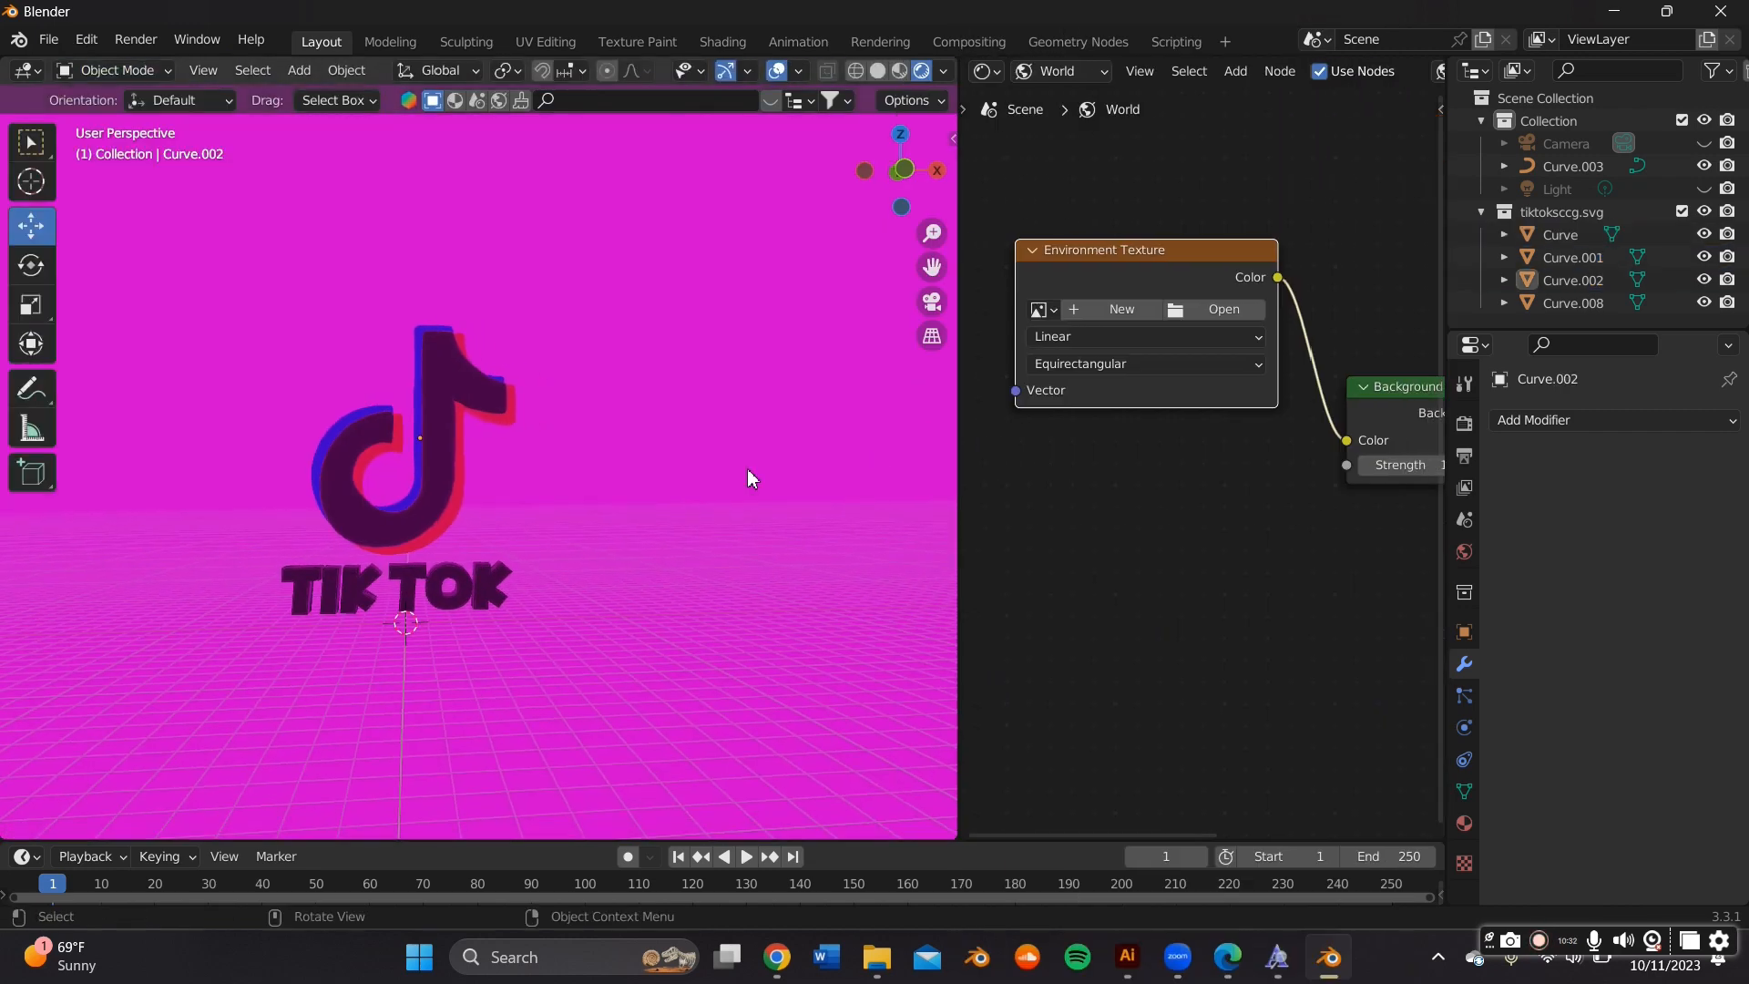
Widen the world node editor and load industrial_workshop_foundry_4k.exr into the Environment Texture node
scroll(719, 475, "up", 5)
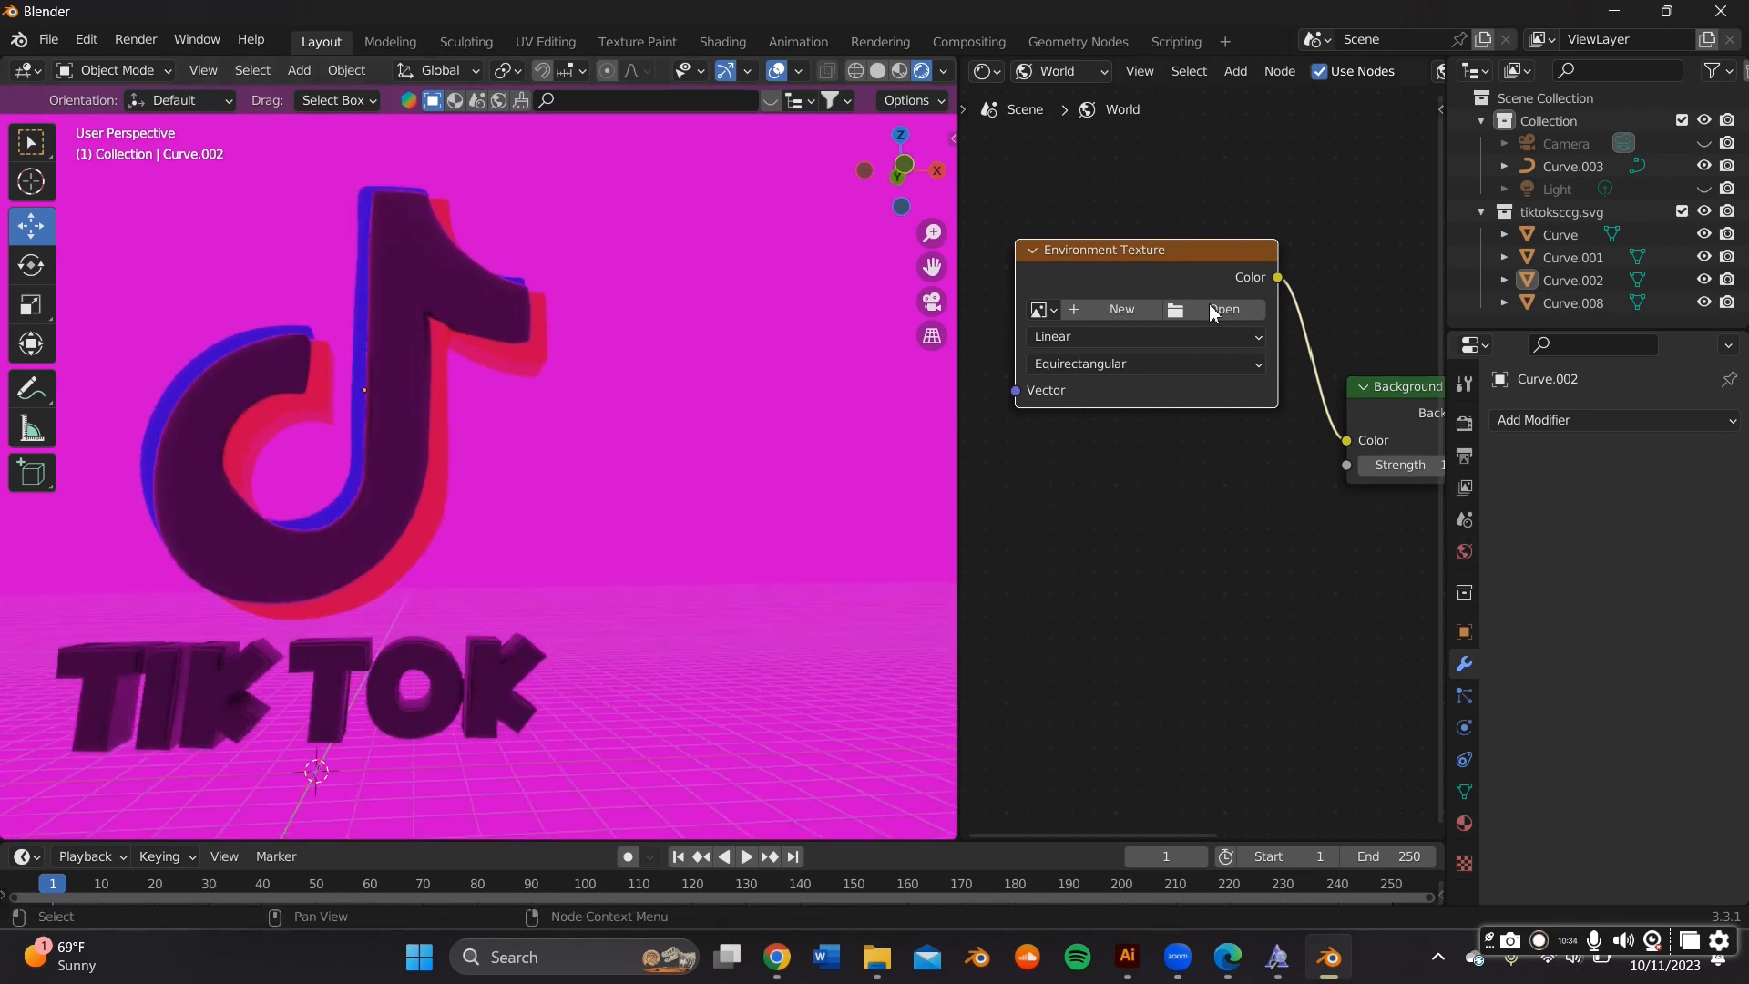
left_click(963, 407)
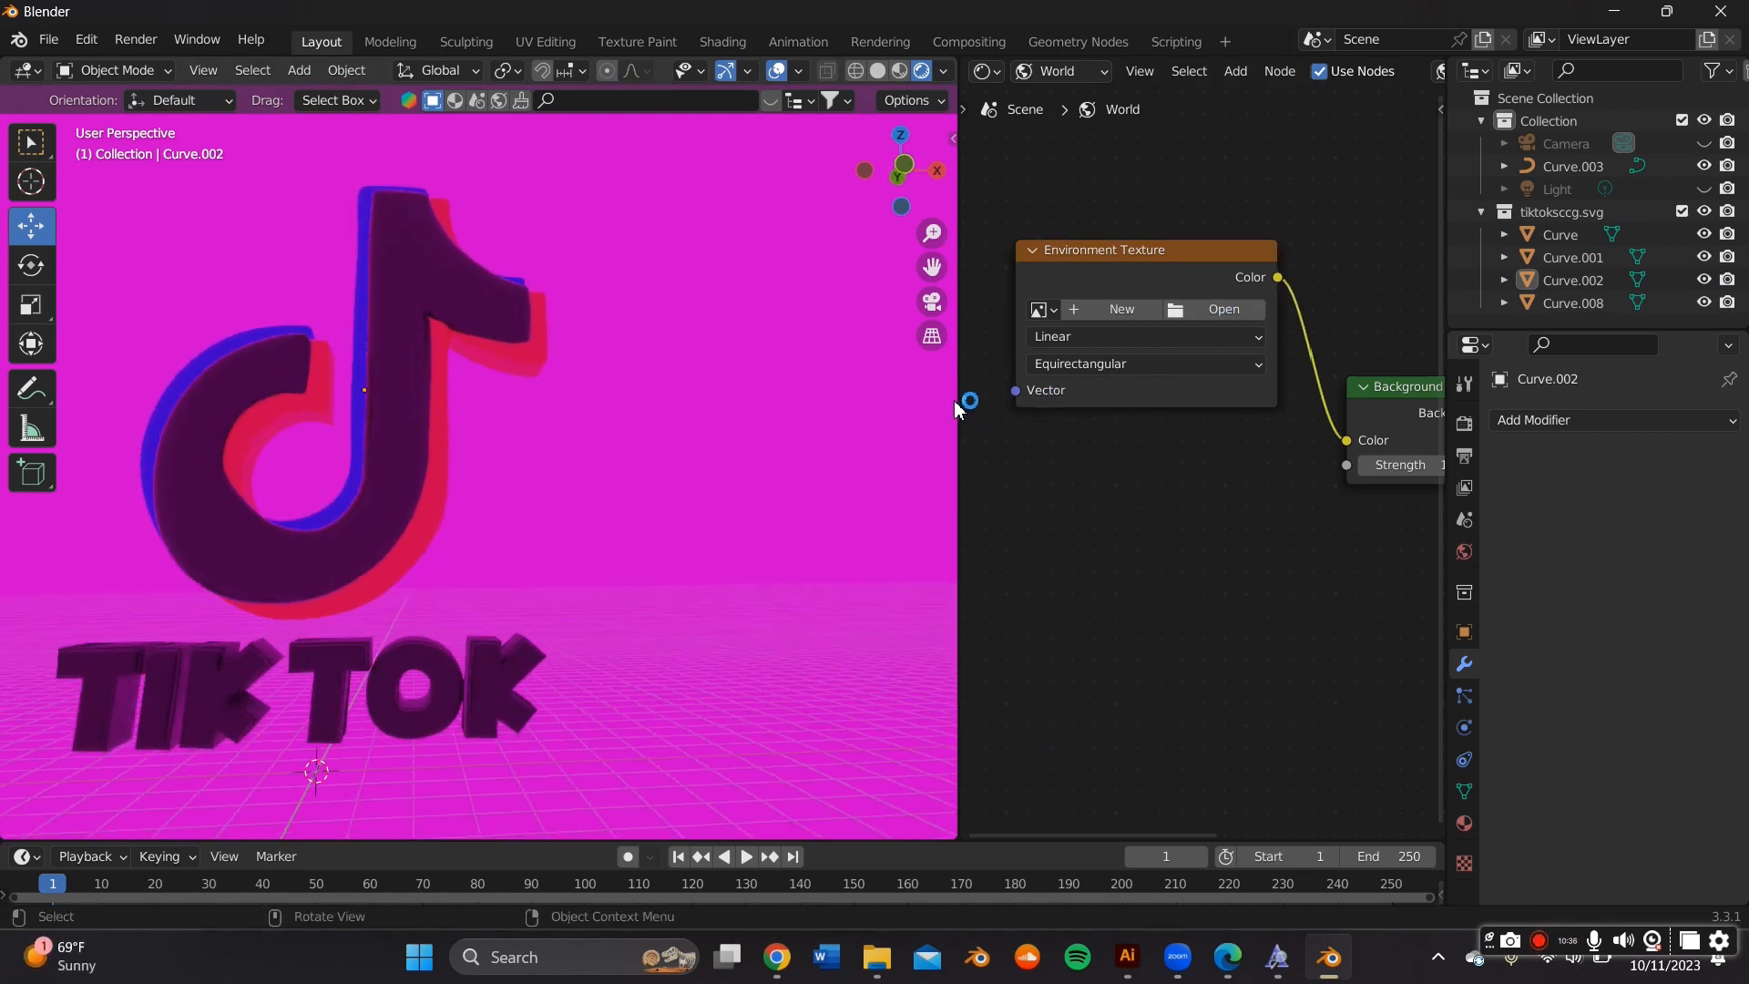
left_click_drag(959, 399, 834, 428)
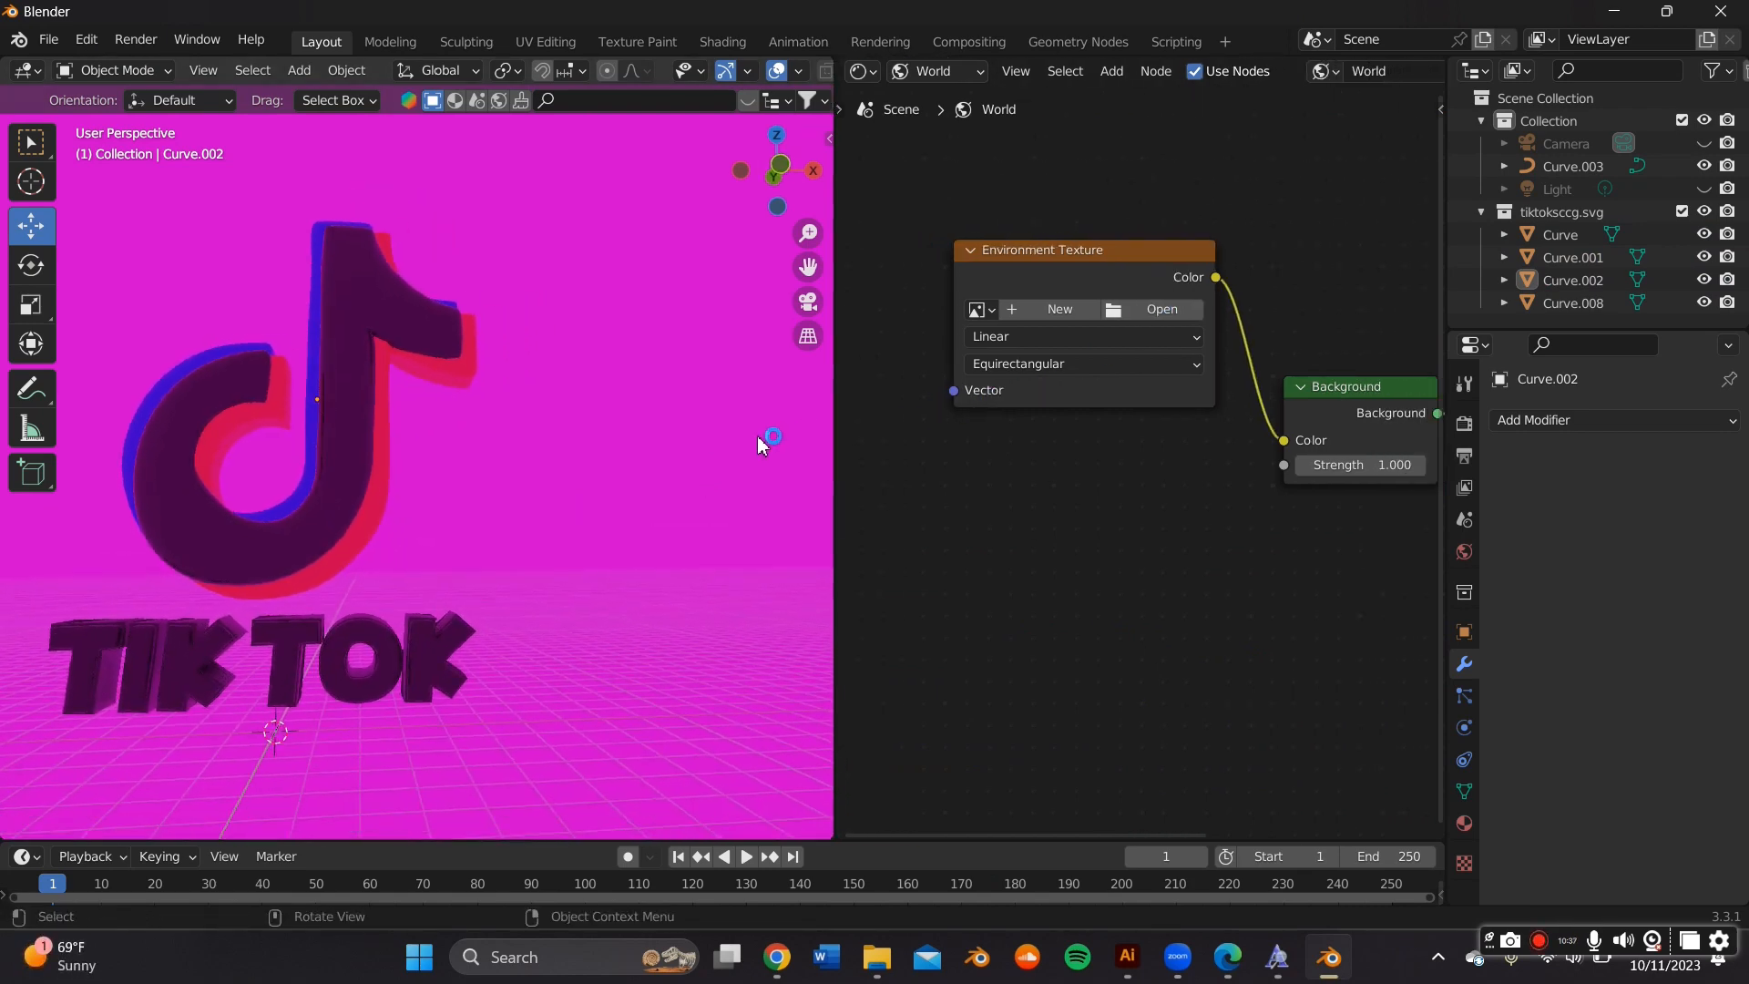
left_click(1141, 313)
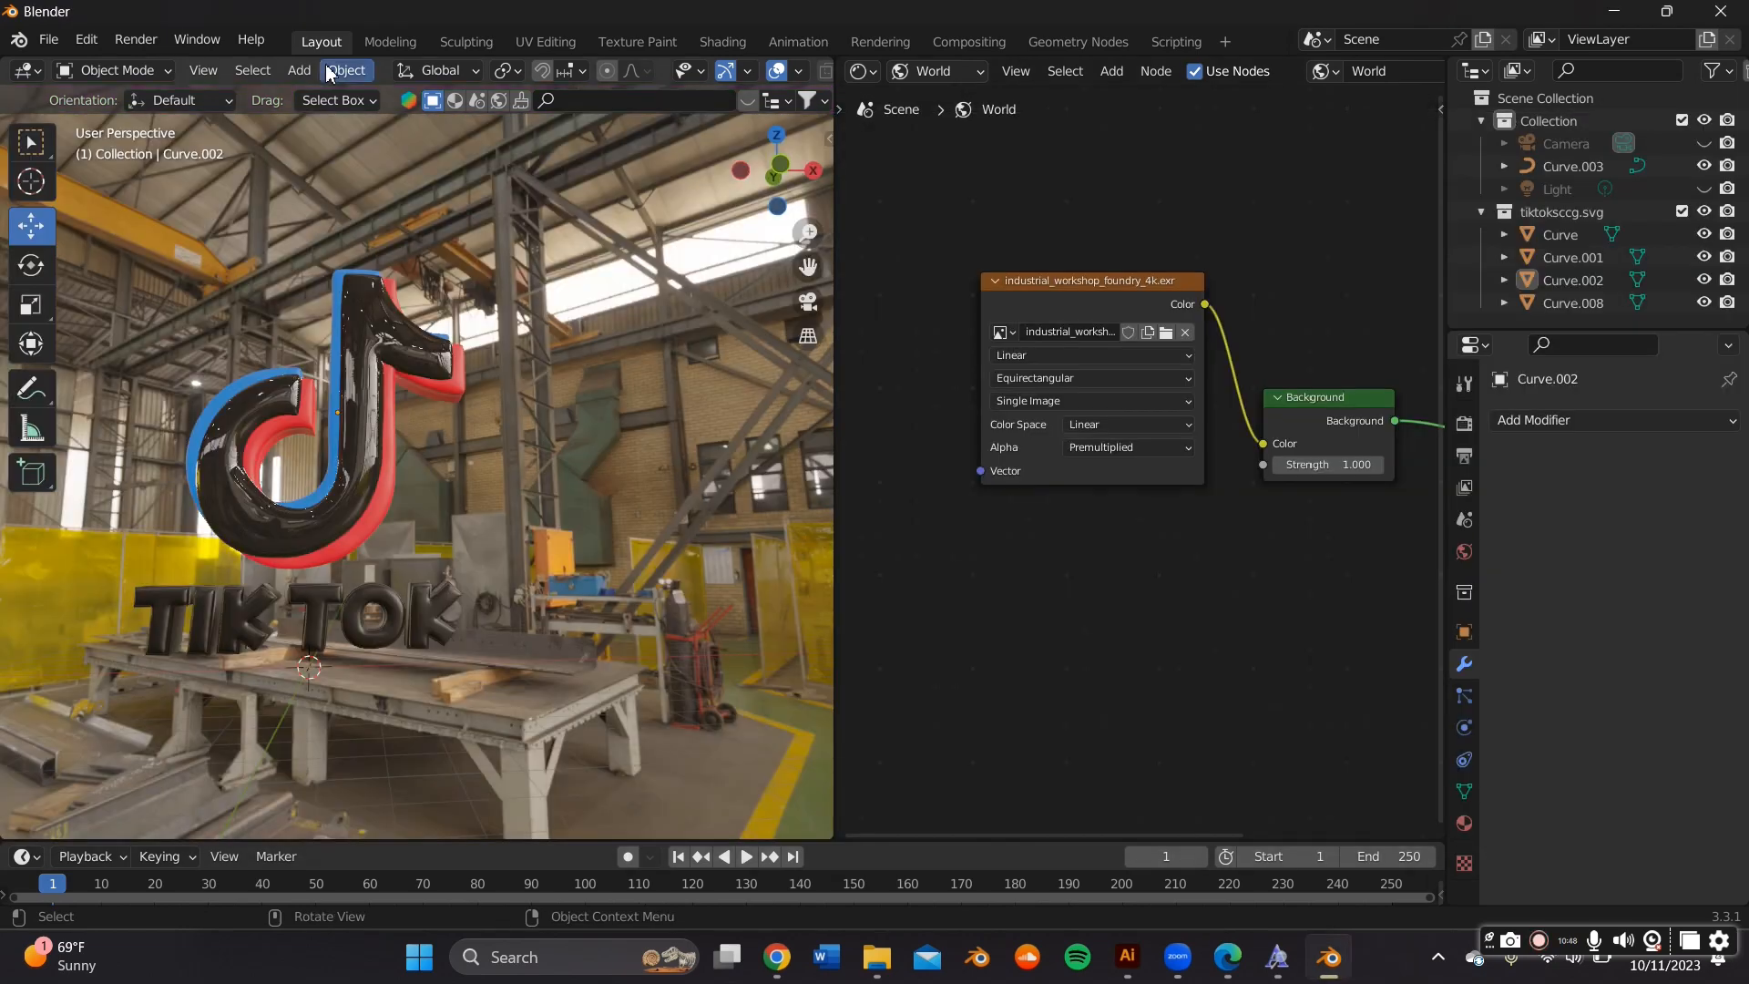
Add a plane mesh to the scene at the 3D cursor and rotate it
left_click(298, 70)
mouse_move(332, 96)
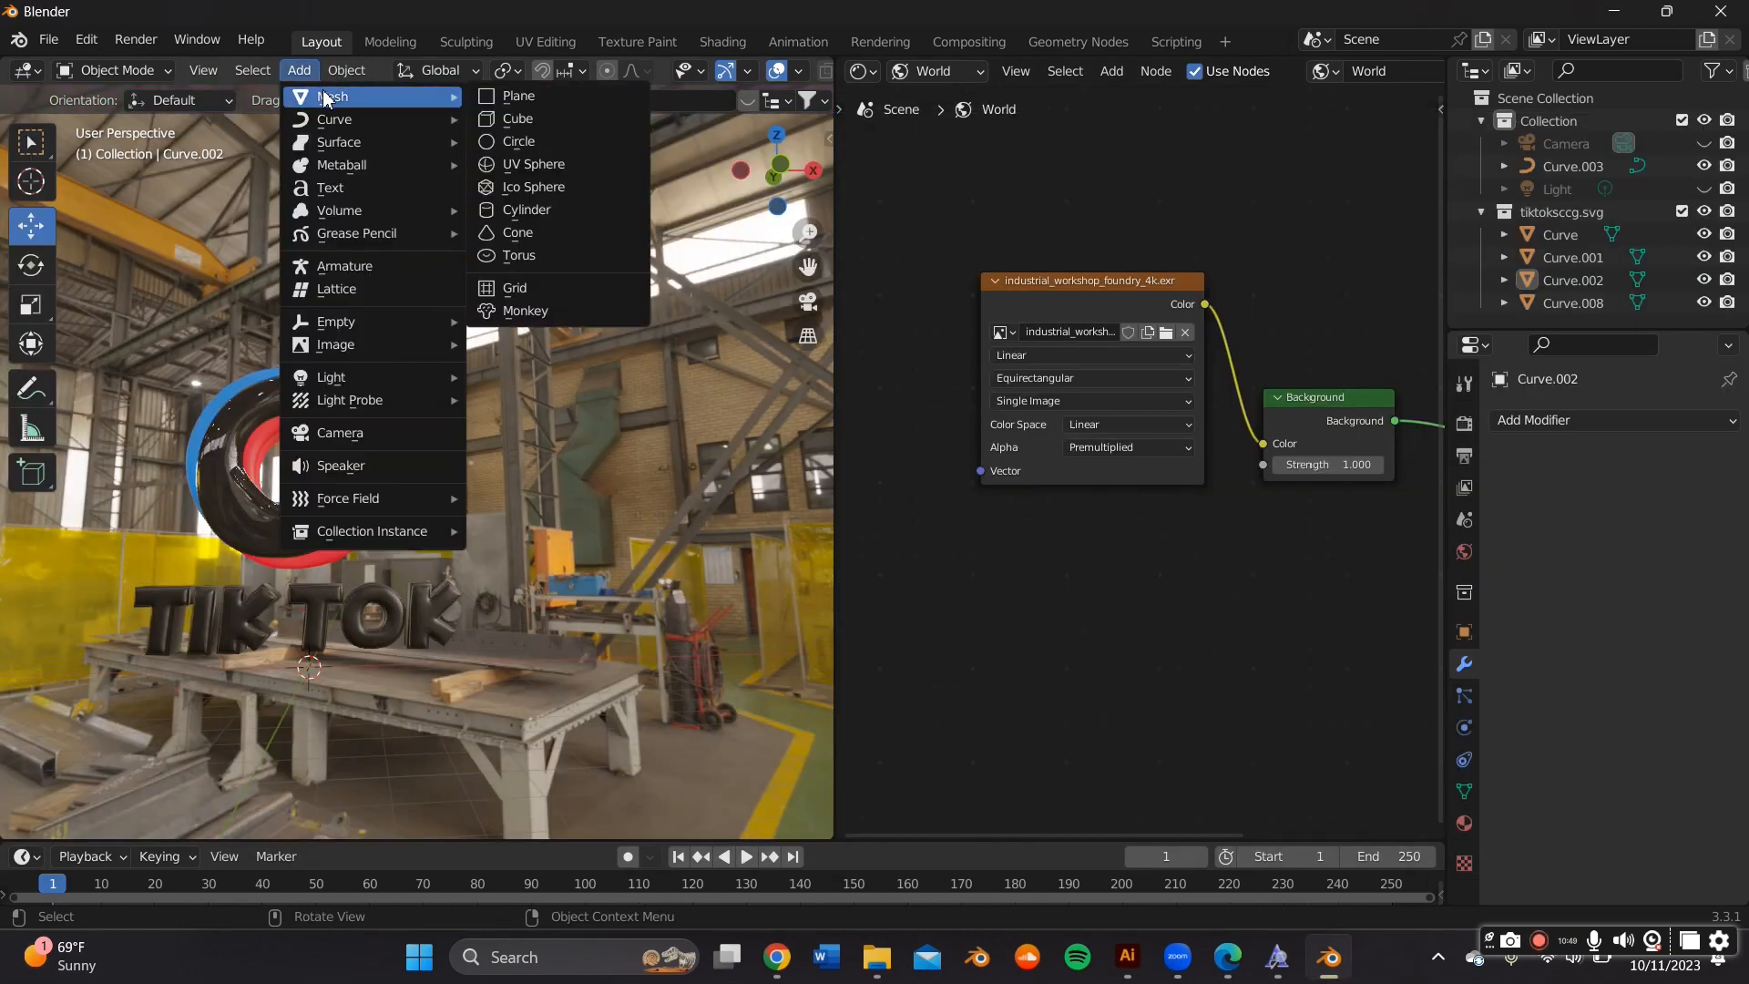
left_click(511, 97)
type("r")
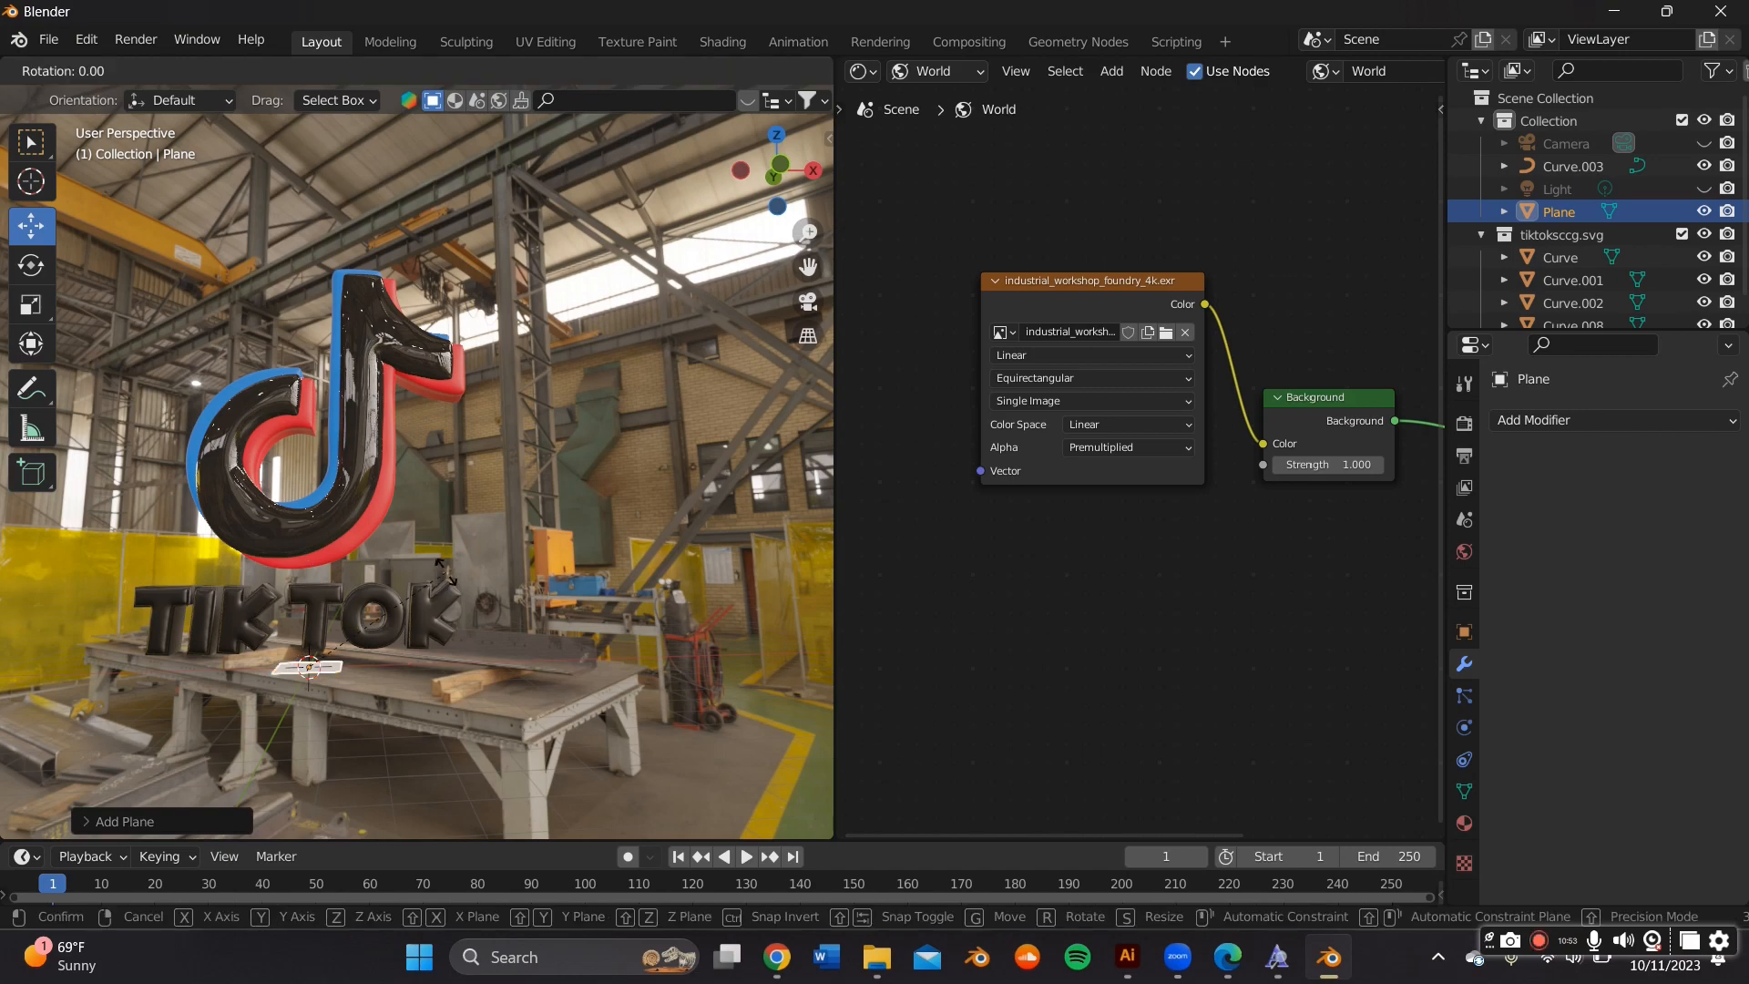
type("9")
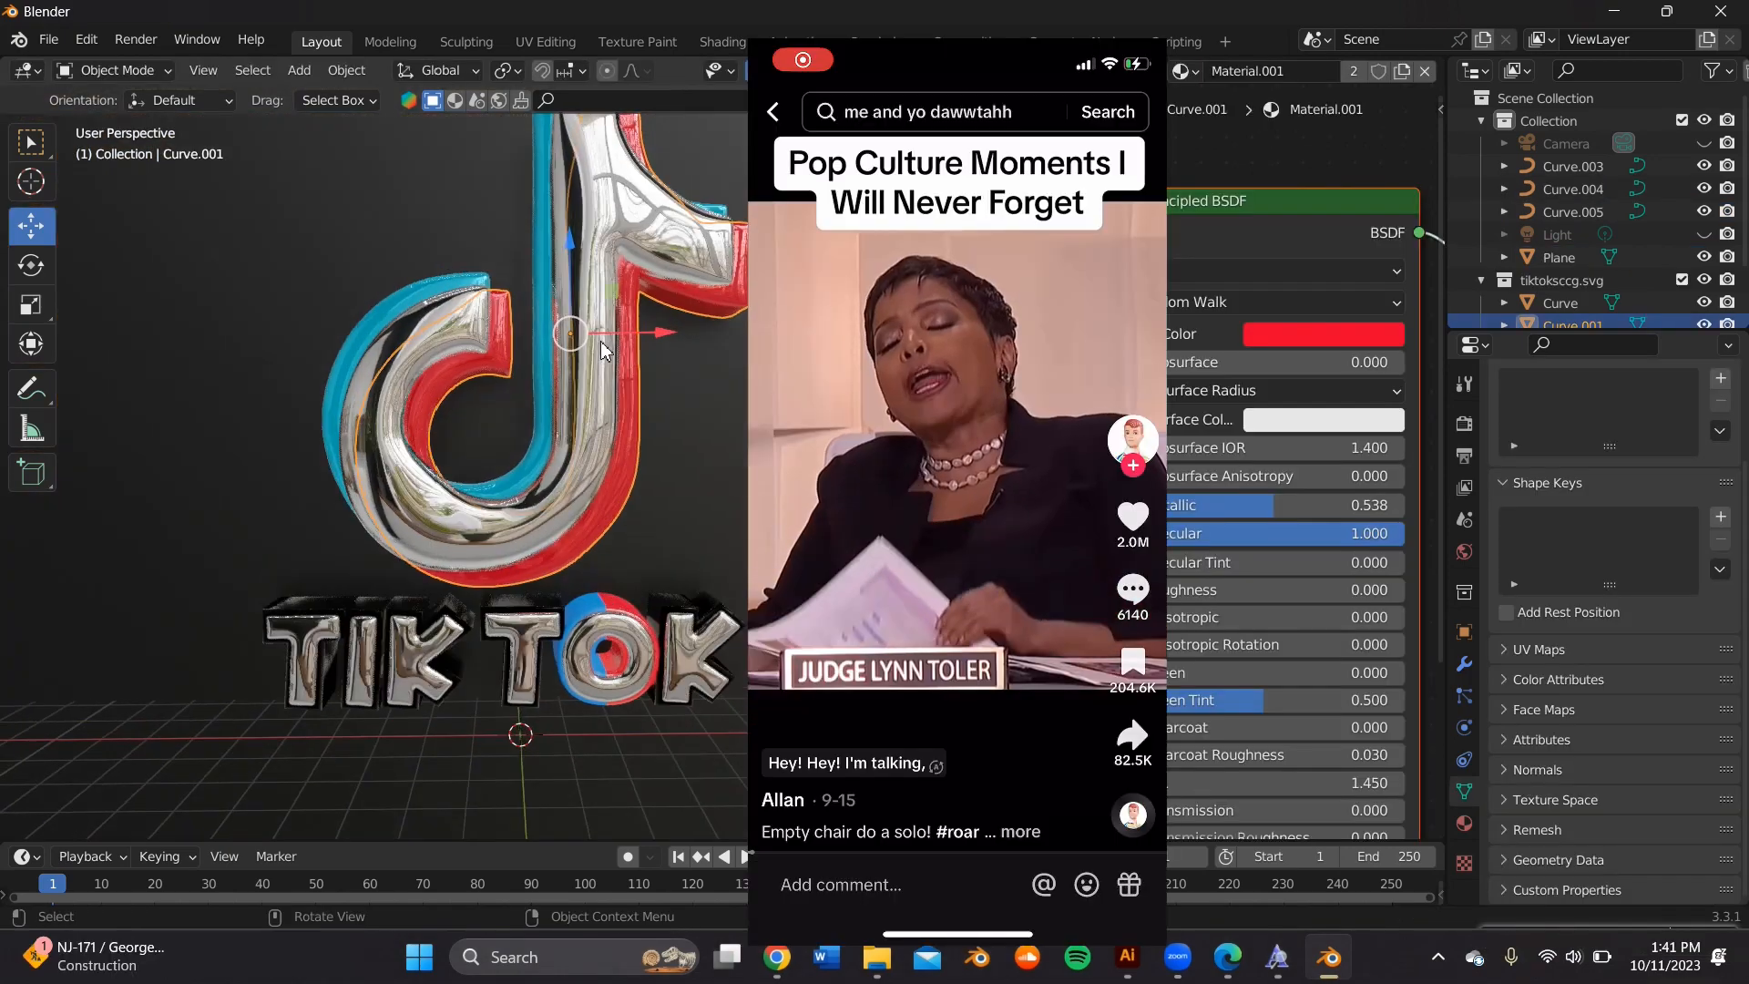
Select the cyan note (Curve) and shift the base color of Material.002 slightly toward a deeper blue
left_click(526, 293)
left_click(1322, 333)
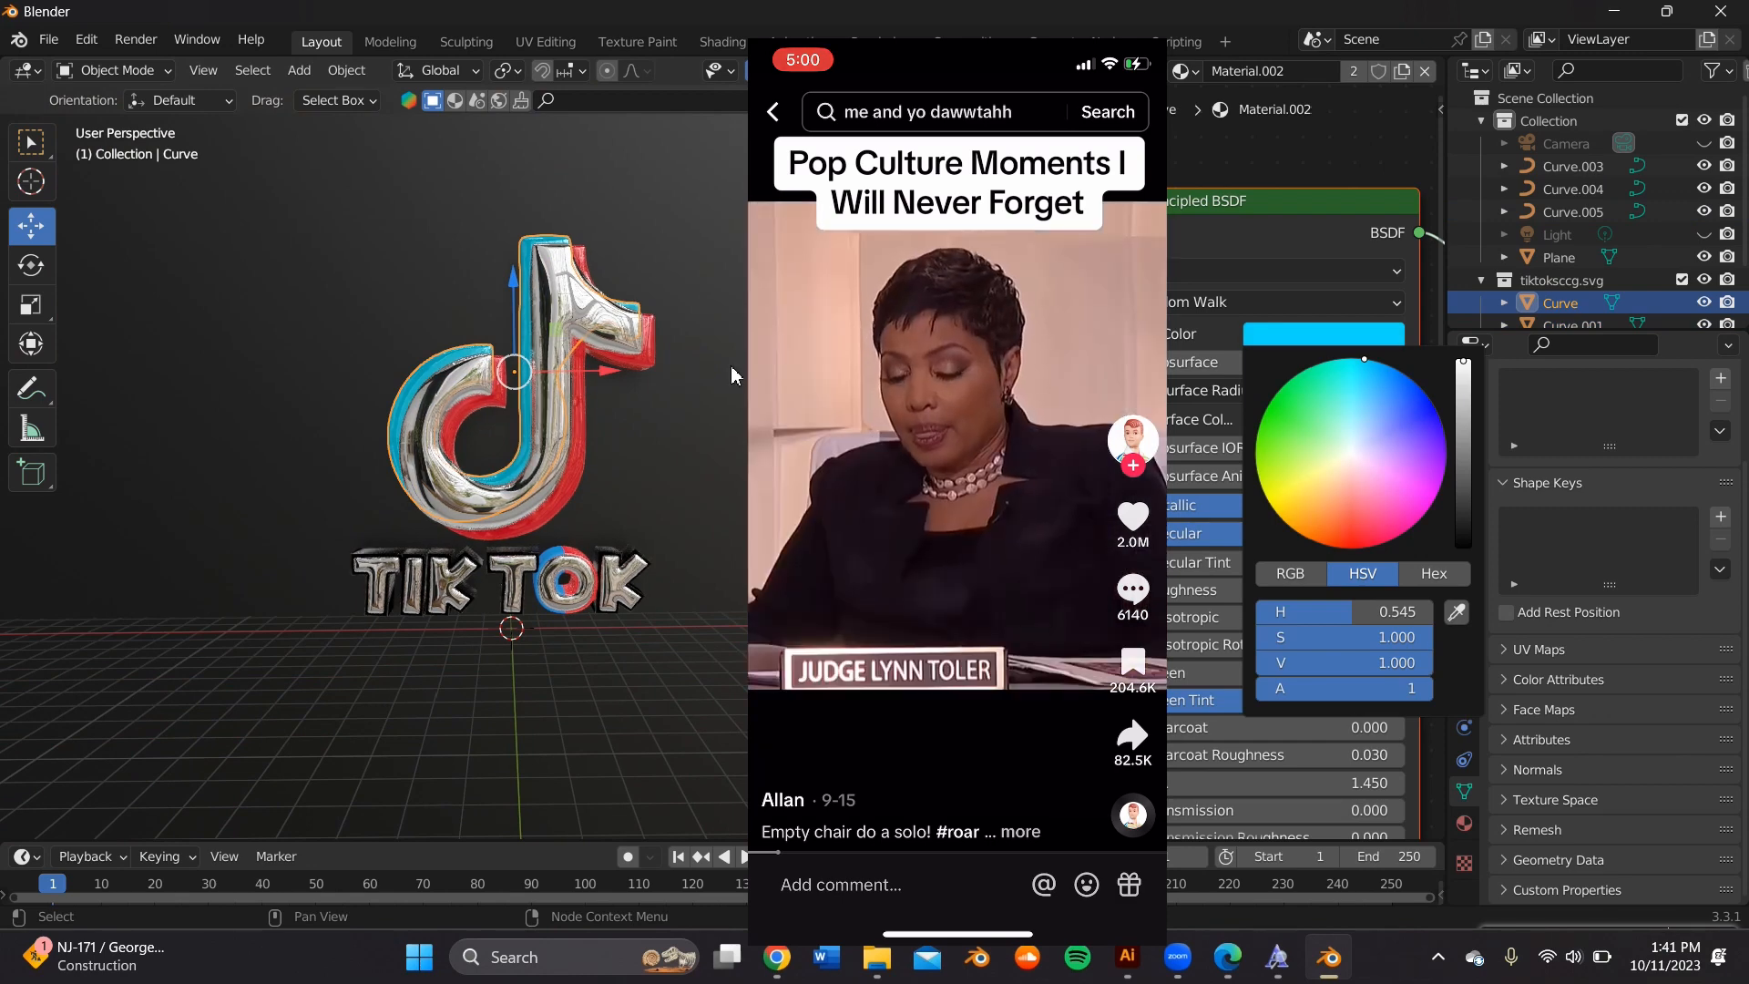
scroll(697, 326, "up", 3)
left_click(1300, 339)
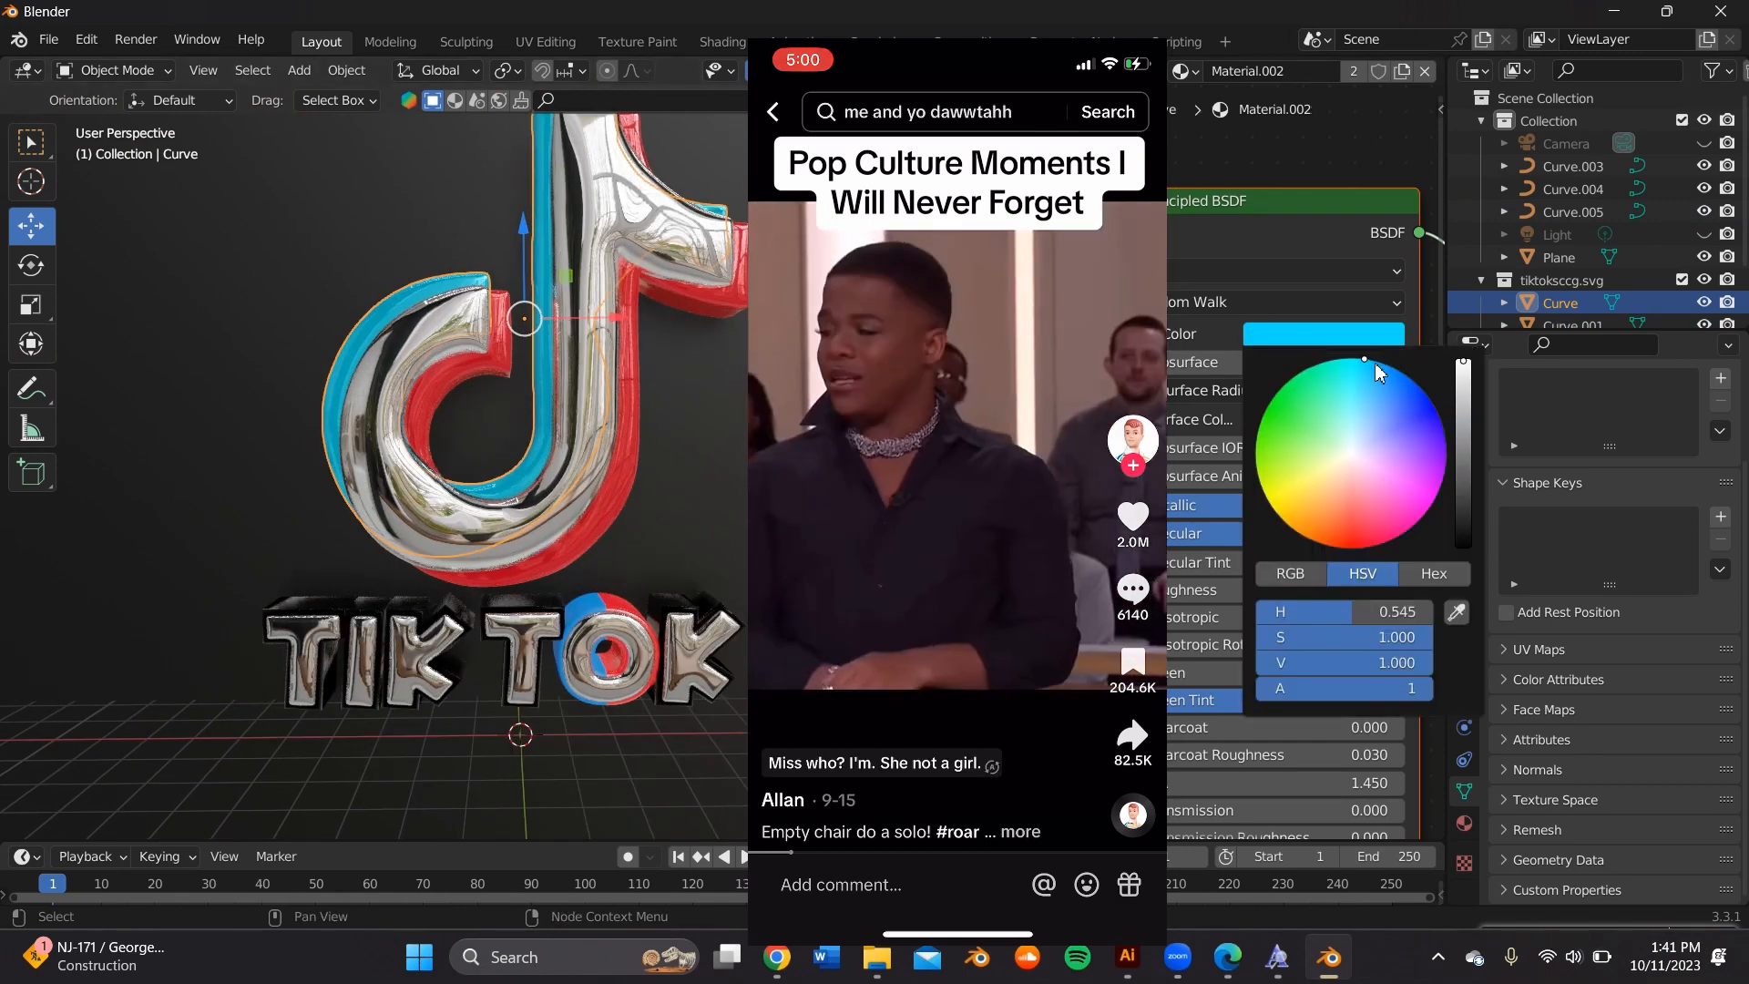
left_click_drag(1367, 359, 1376, 362)
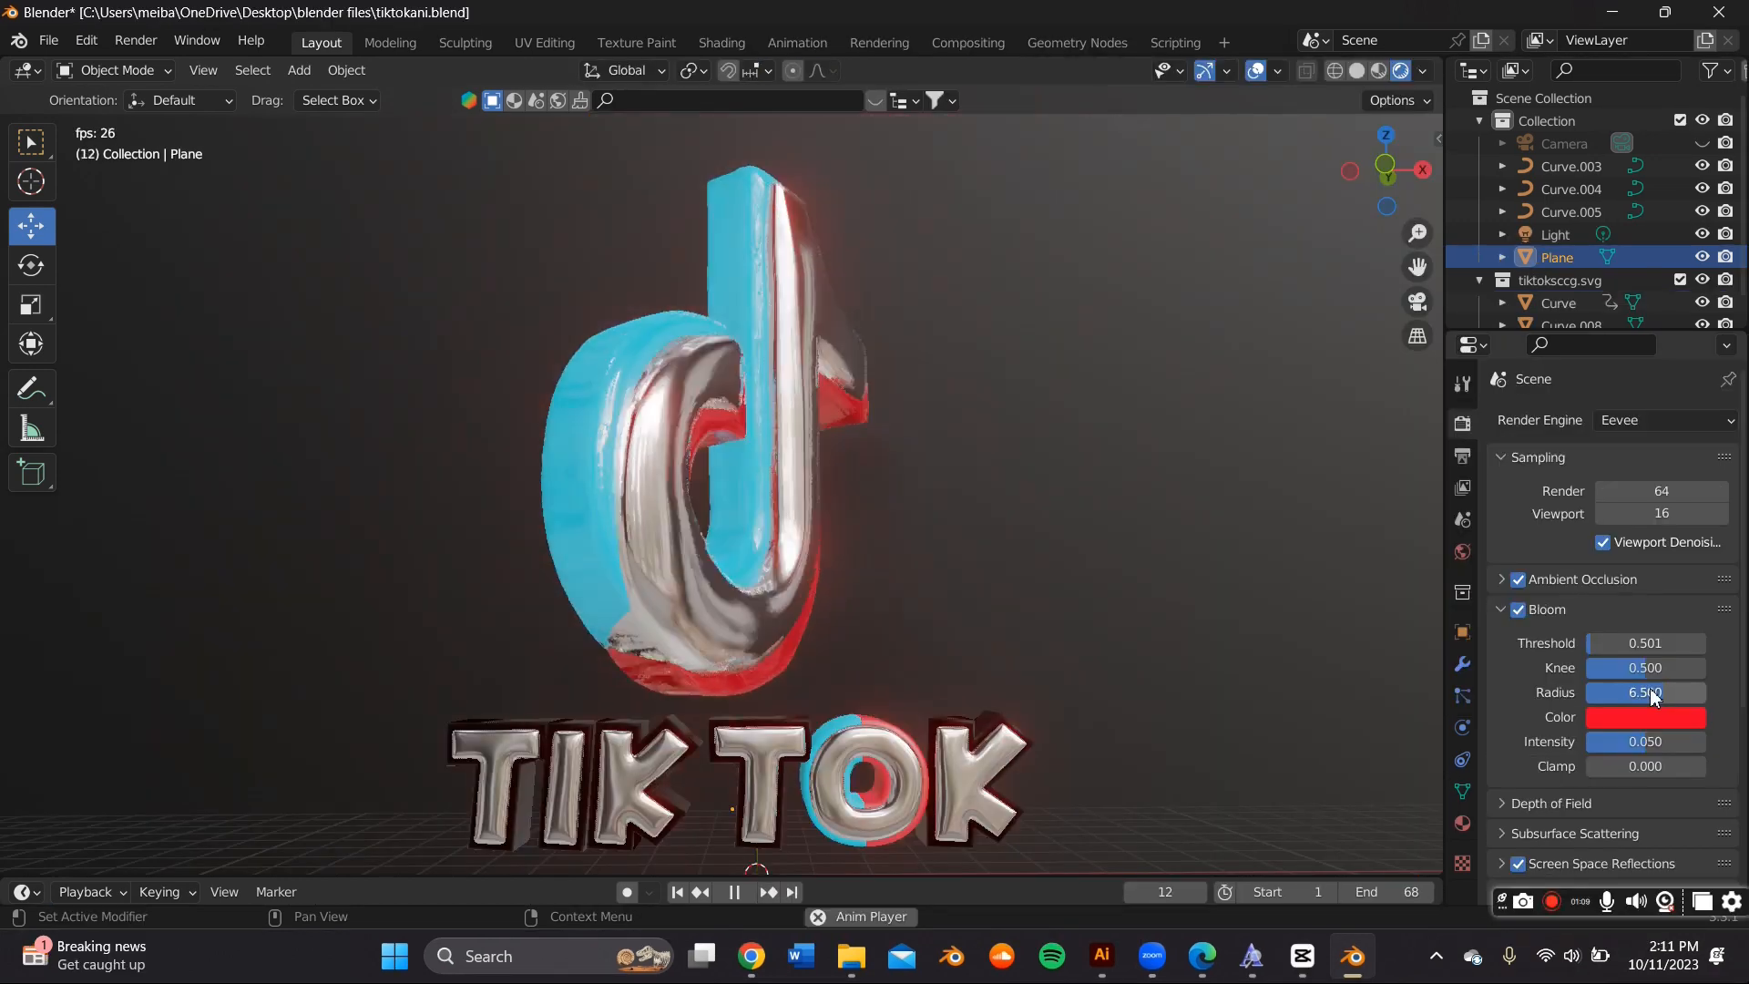